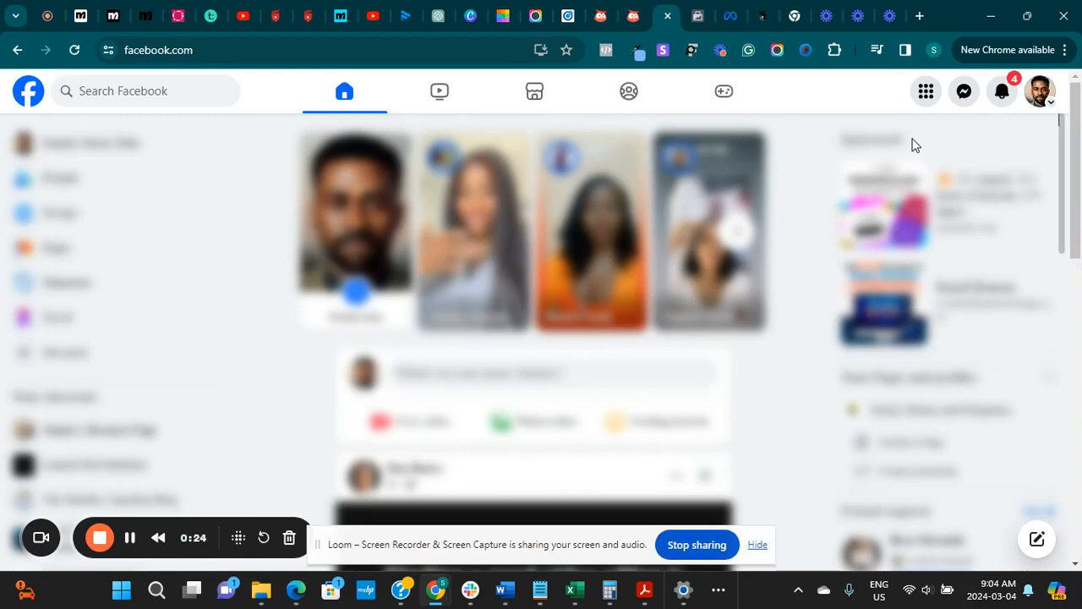
# Open Ads Manager through Facebook's ad creation option and dismiss the new campaign dialog to reach the campaigns list
pyautogui.click(926, 90)
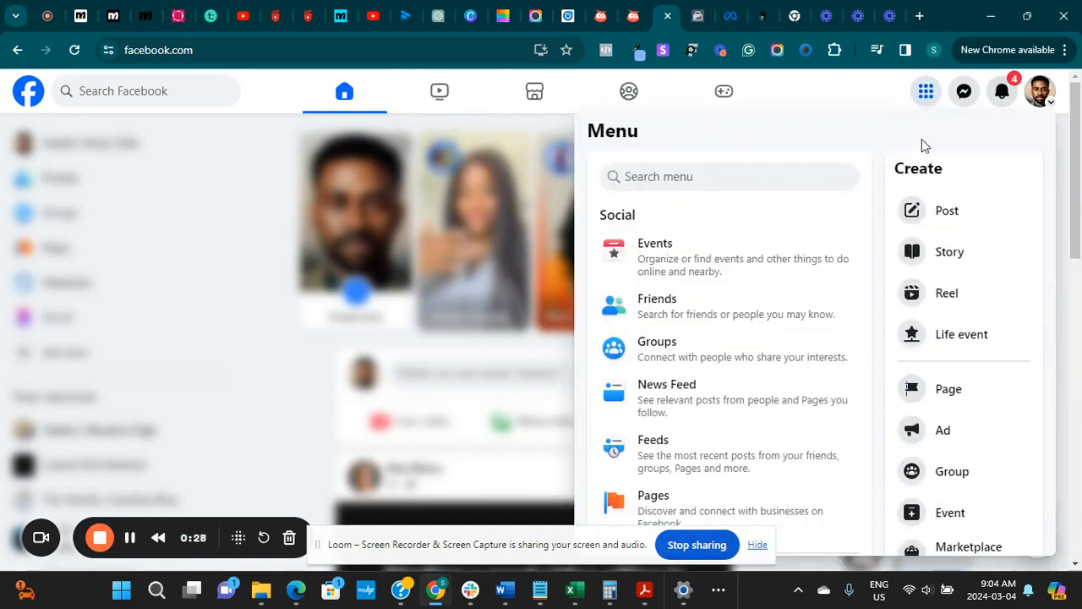
pyautogui.click(938, 432)
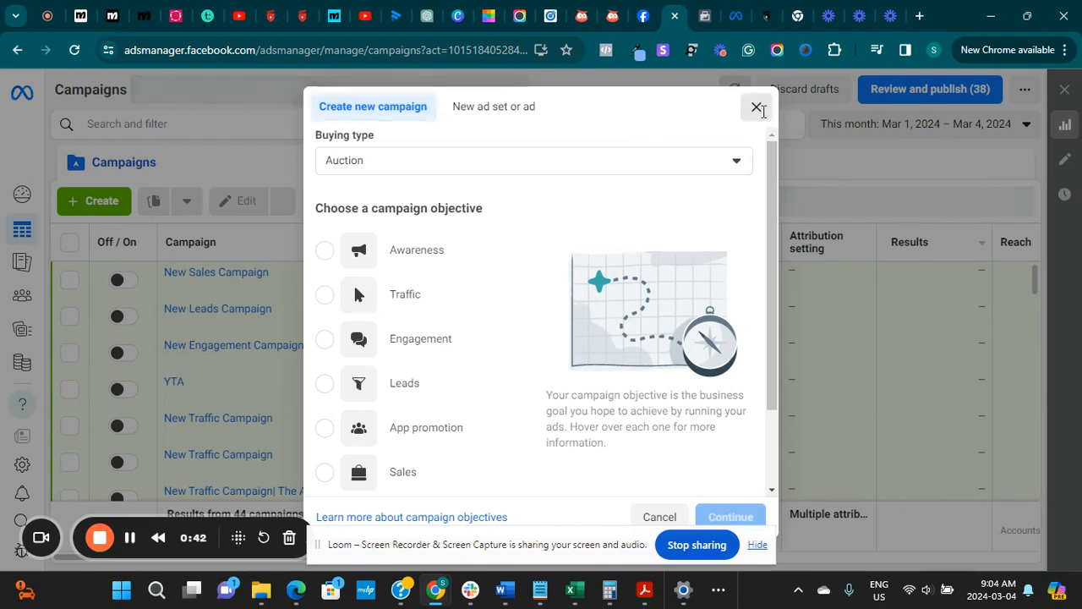
pyautogui.click(756, 108)
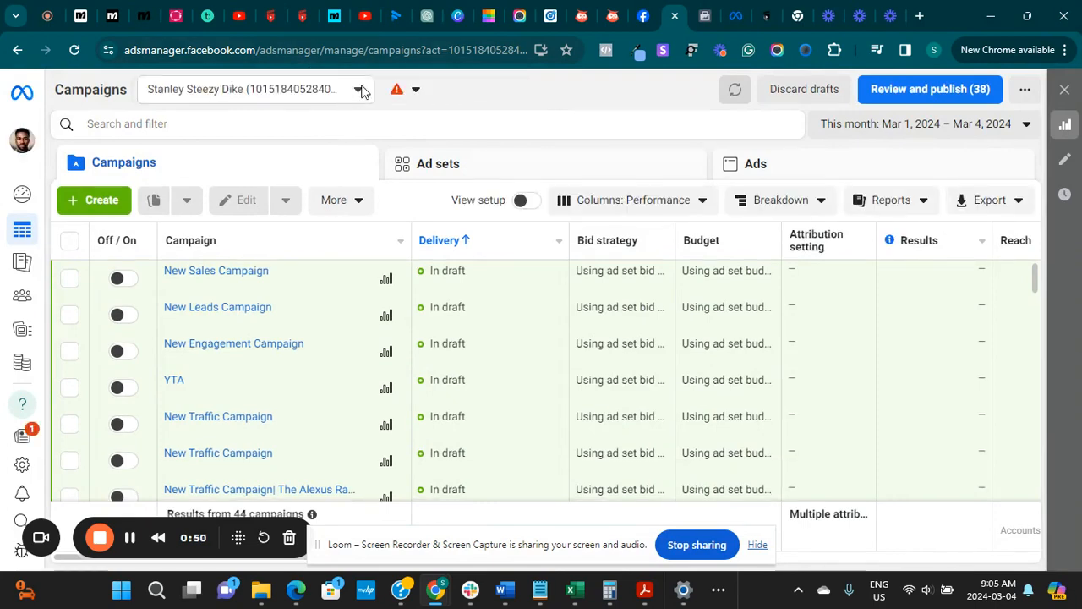
# Expand the list of available ad accounts, look through them, and close the list without switching accounts
pyautogui.click(359, 91)
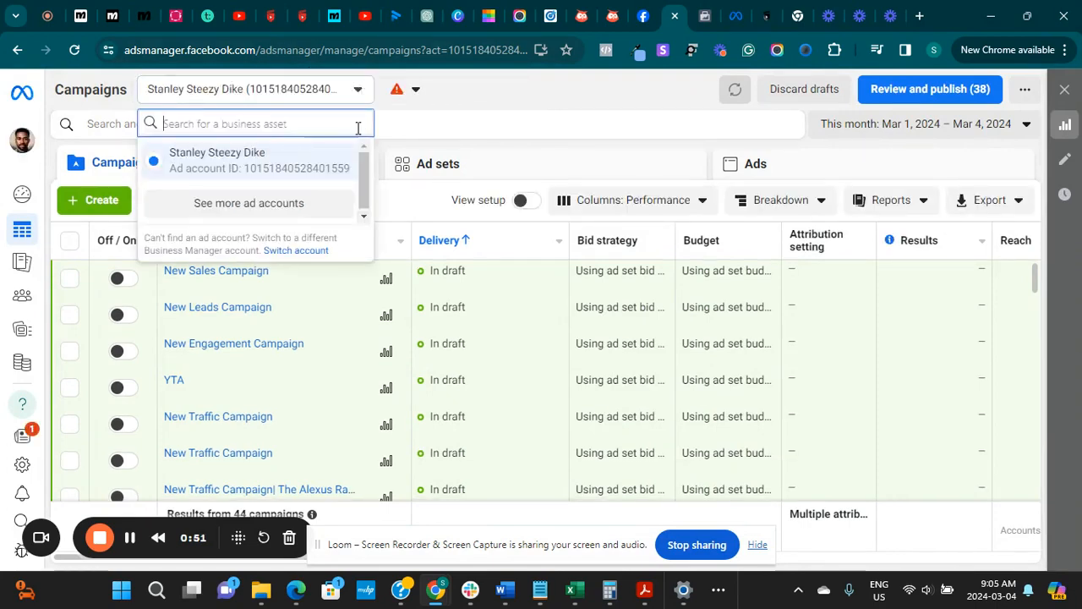
pyautogui.click(310, 203)
pyautogui.moveTo(364, 263)
pyautogui.mouseDown()
pyautogui.moveTo(355, 355)
pyautogui.moveTo(349, 256)
pyautogui.mouseUp()
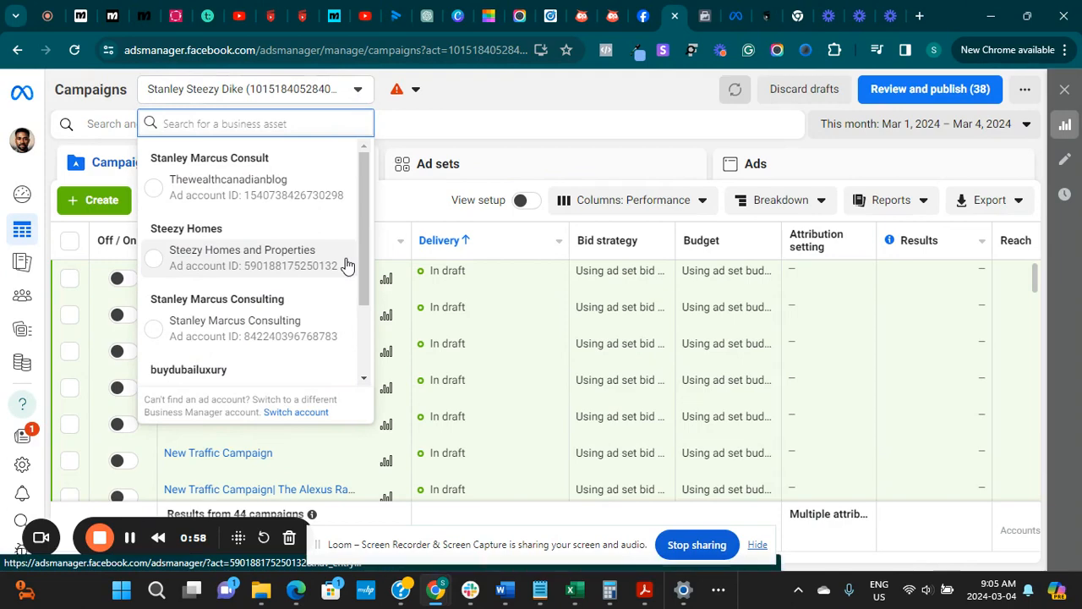
pyautogui.click(503, 99)
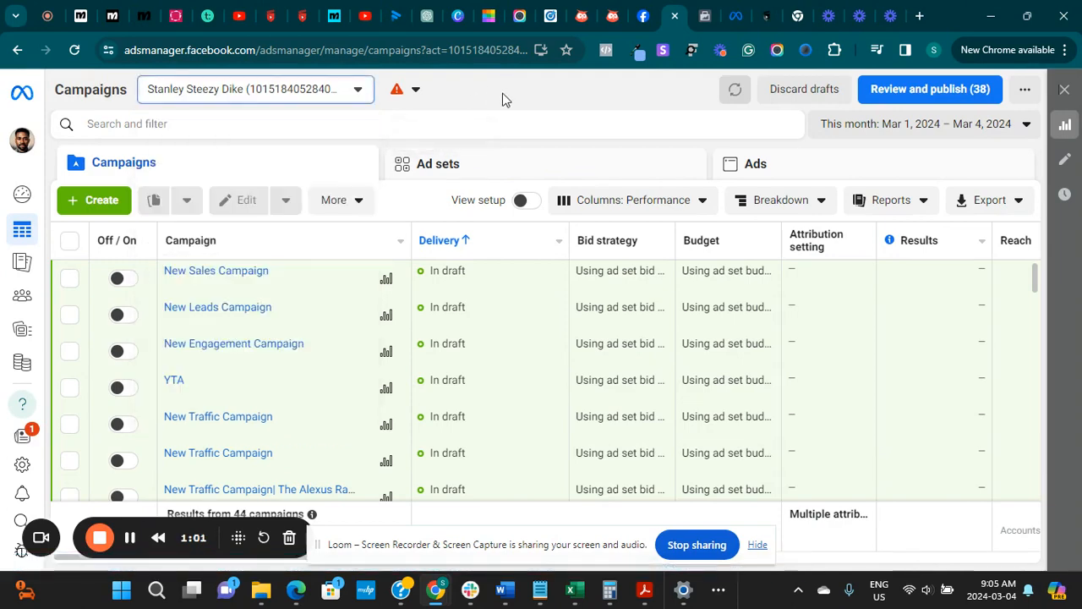
# Create a new auction campaign with the Sales objective, using the Manual sales campaign setup
pyautogui.click(93, 200)
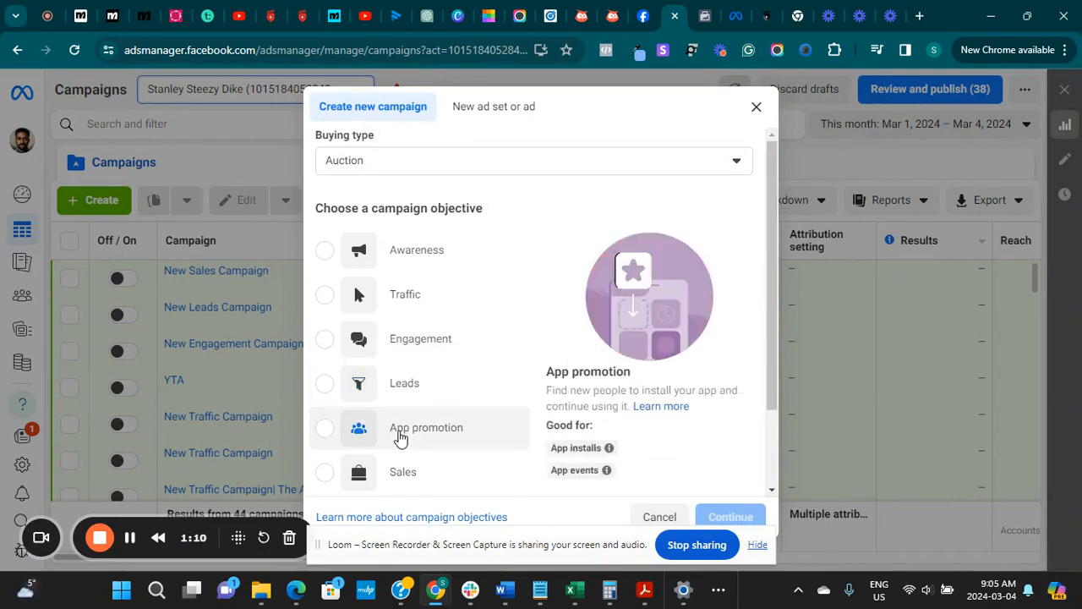
pyautogui.click(324, 473)
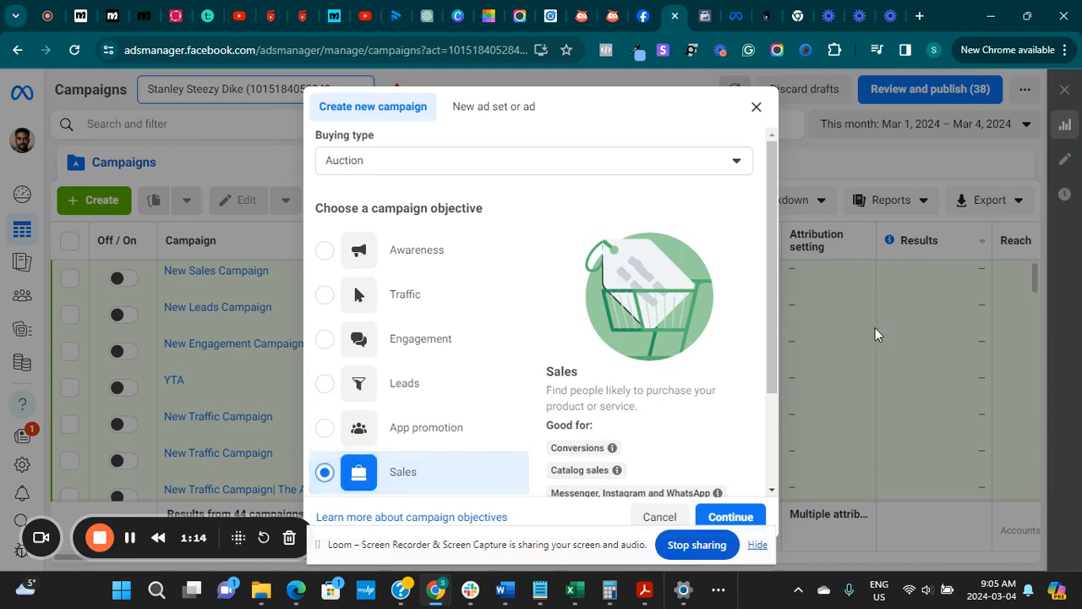
pyautogui.scroll(-2, 765, 478)
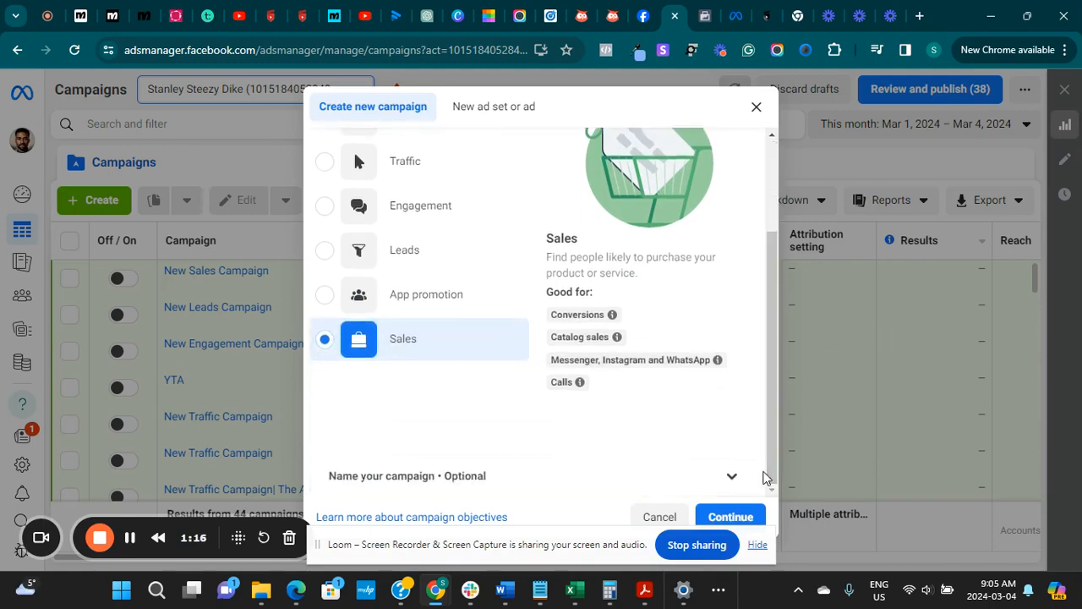
pyautogui.click(728, 519)
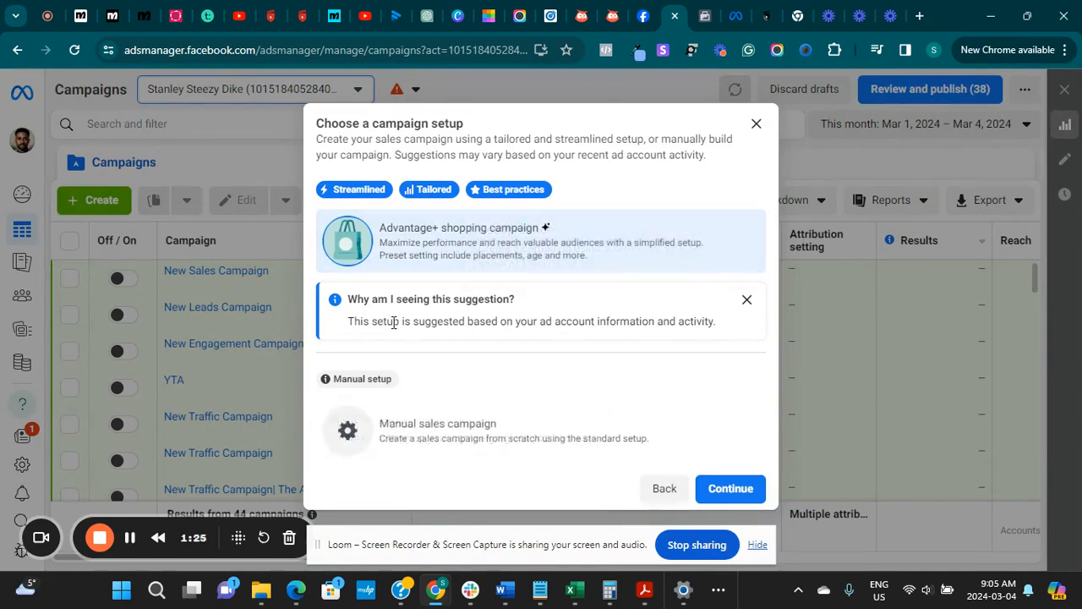
pyautogui.click(417, 452)
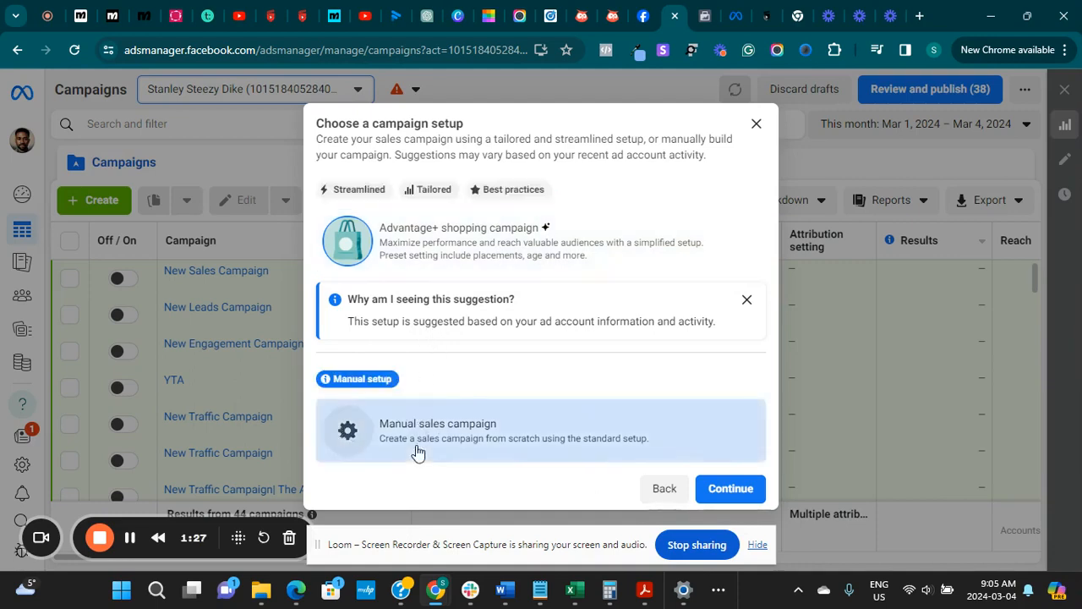
pyautogui.click(733, 488)
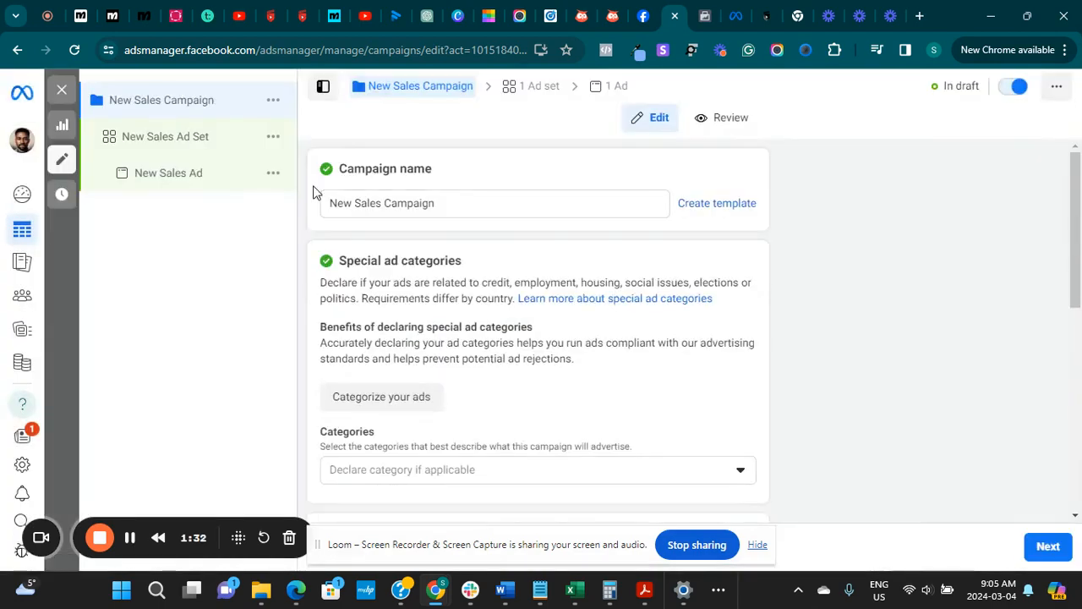
# Rename the campaign by replacing "New" with the advertiser's first name in possessive form before "Sales Campaign"
pyautogui.click(352, 203)
pyautogui.press('BackSpace')
pyautogui.press('BackSpace')
pyautogui.press('BackSpace')
pyautogui.press('BackSpace')
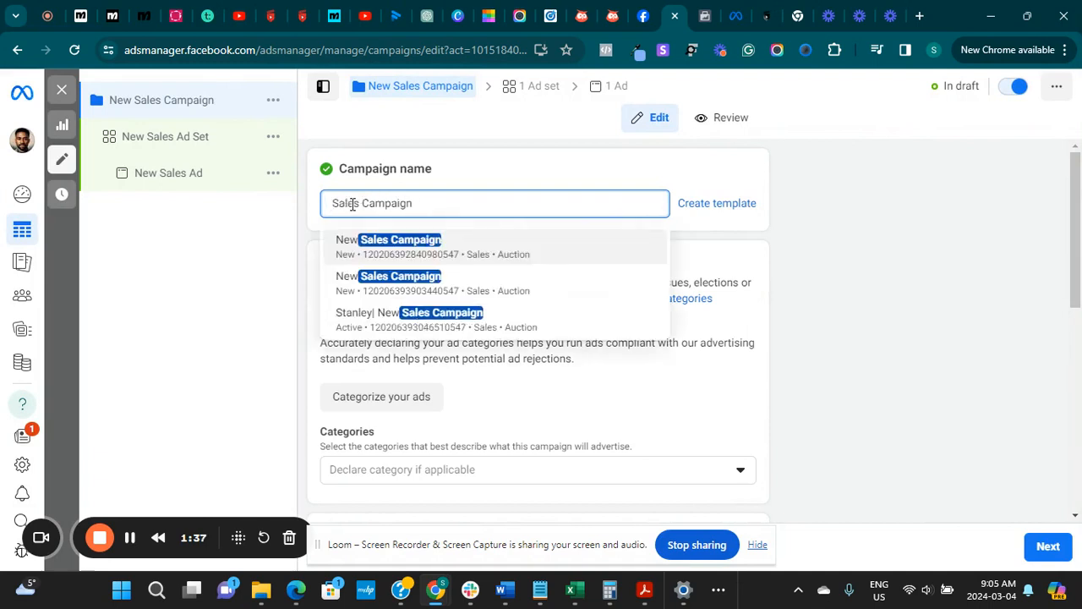
pyautogui.write('Sta')
pyautogui.write('nley ')
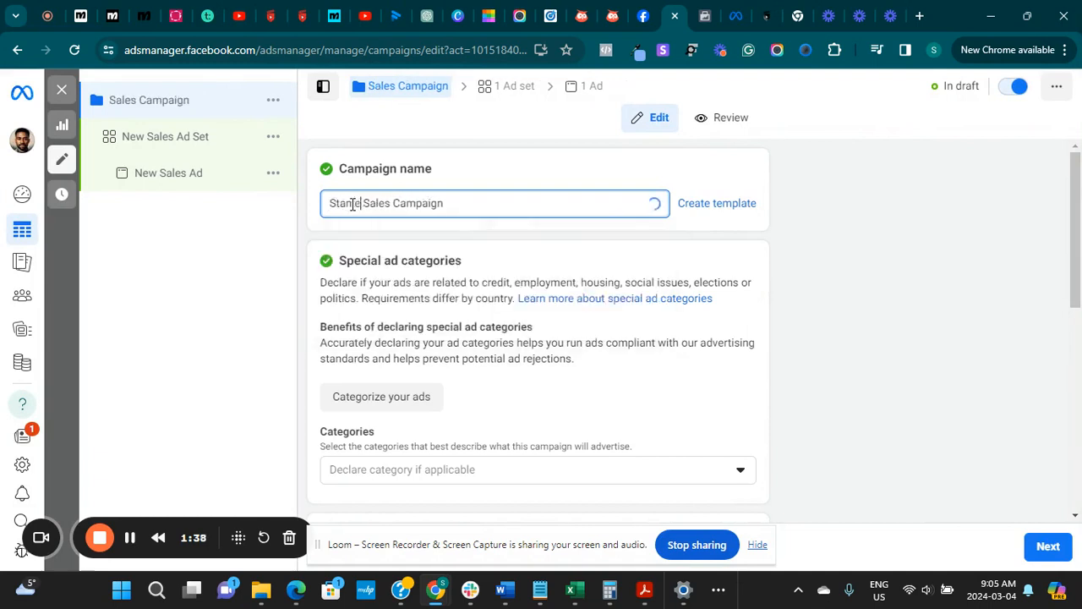
pyautogui.write("'s")
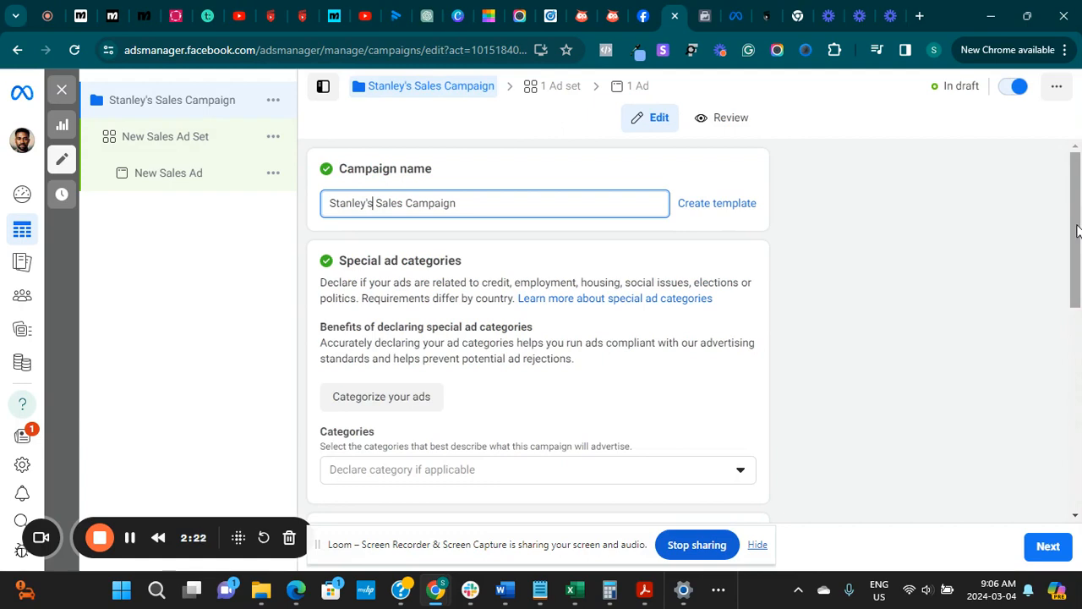
# Review the special ad category options without declaring any, and continue past the campaign settings to the ad set
pyautogui.moveTo(1078, 228); pyautogui.dragTo(1074, 203)
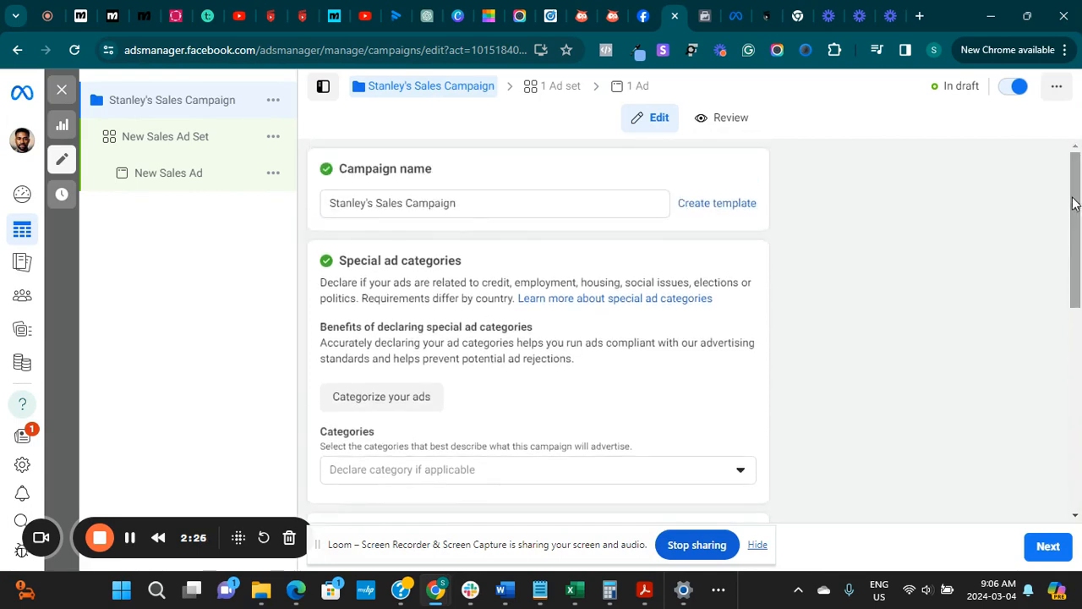
pyautogui.moveTo(1074, 203); pyautogui.dragTo(1077, 239)
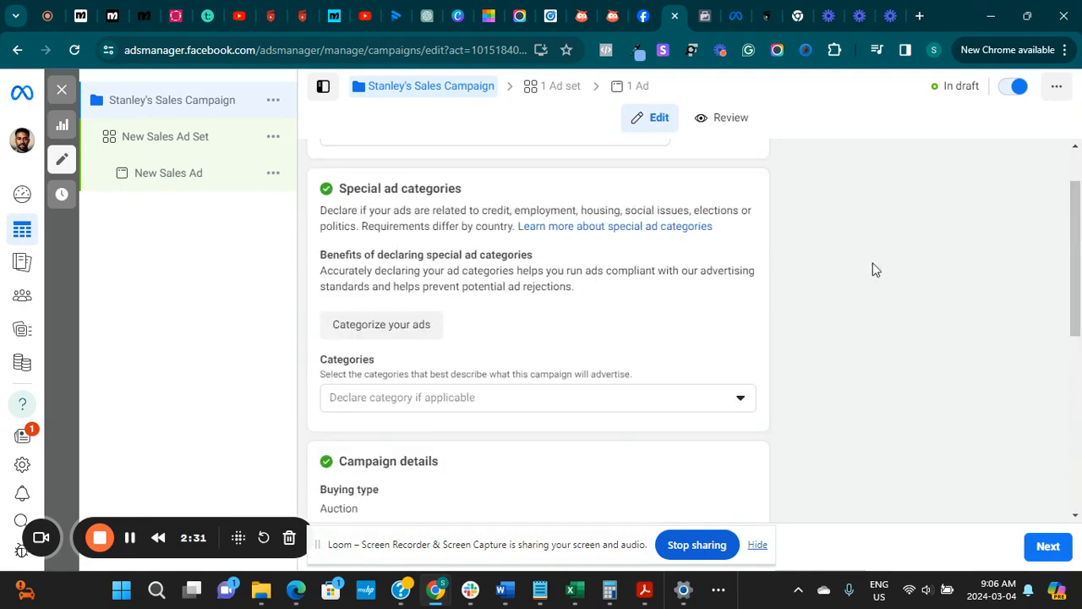
pyautogui.click(739, 407)
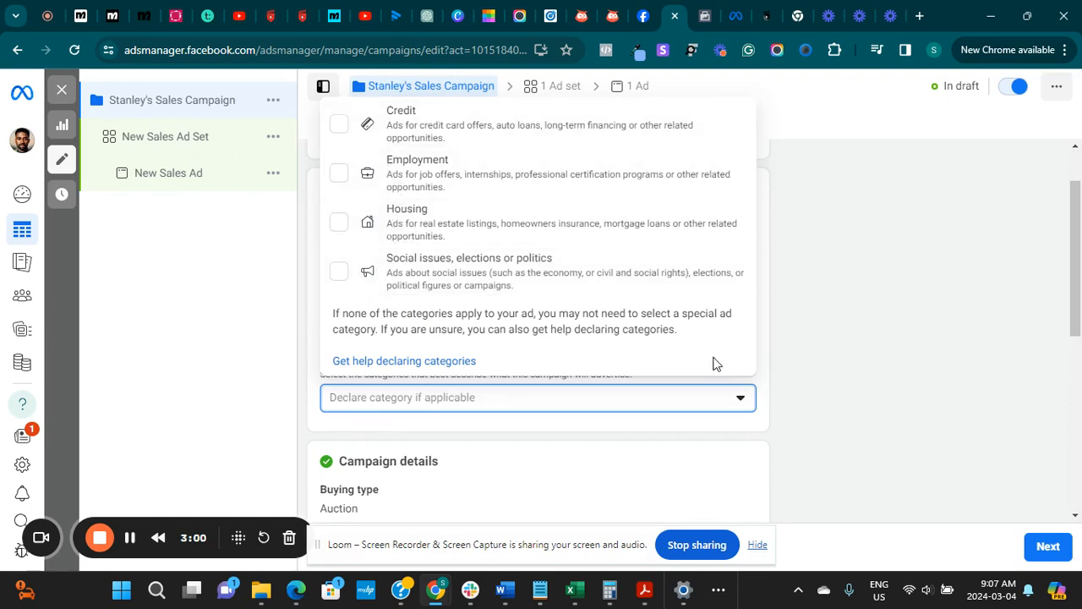
pyautogui.click(768, 366)
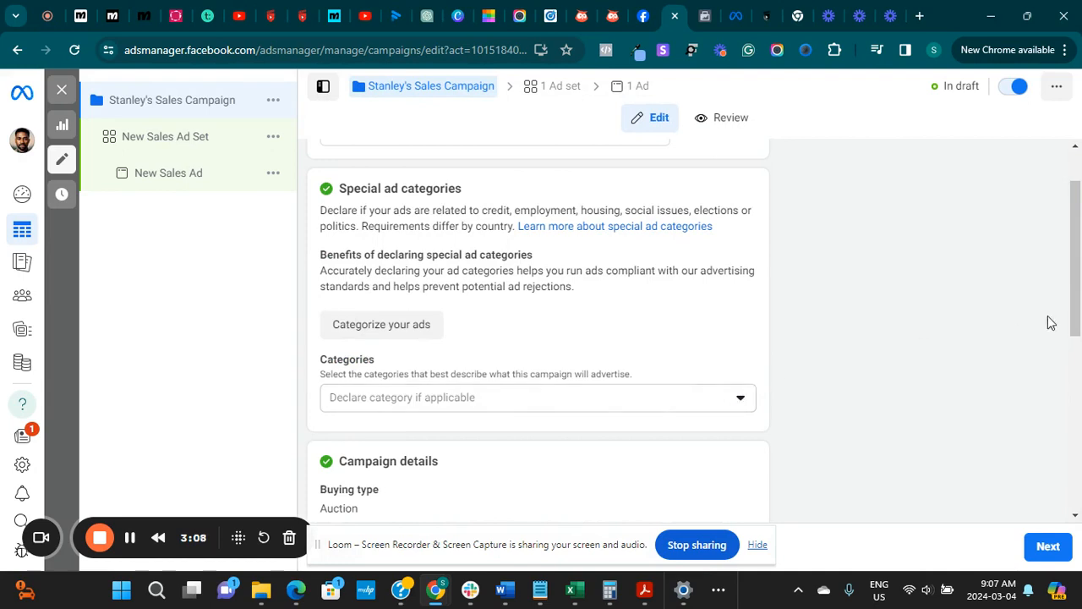
pyautogui.moveTo(1075, 266); pyautogui.dragTo(1076, 452)
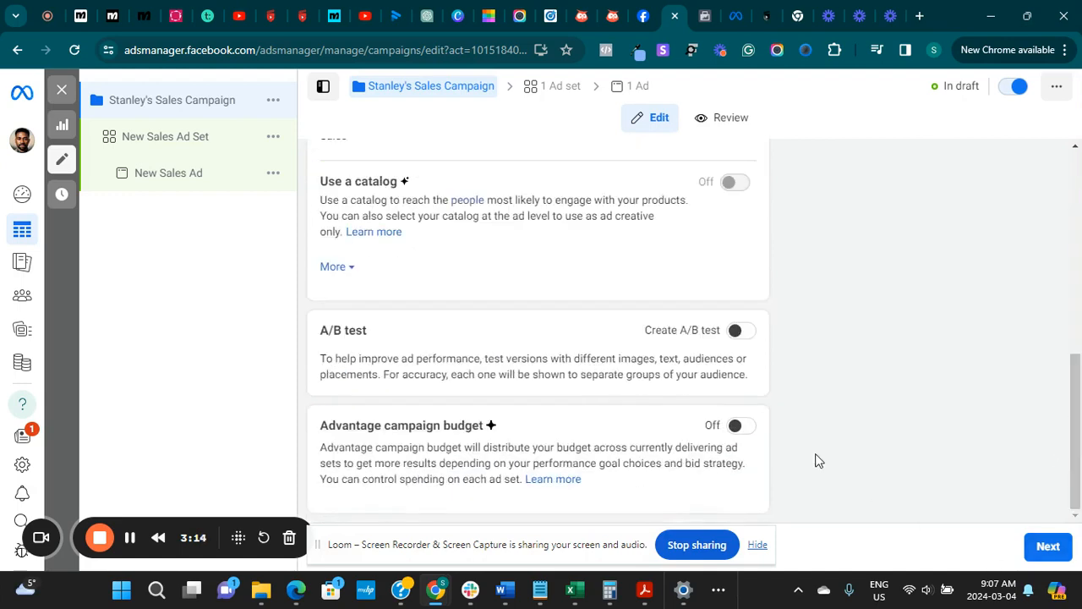
pyautogui.click(1048, 548)
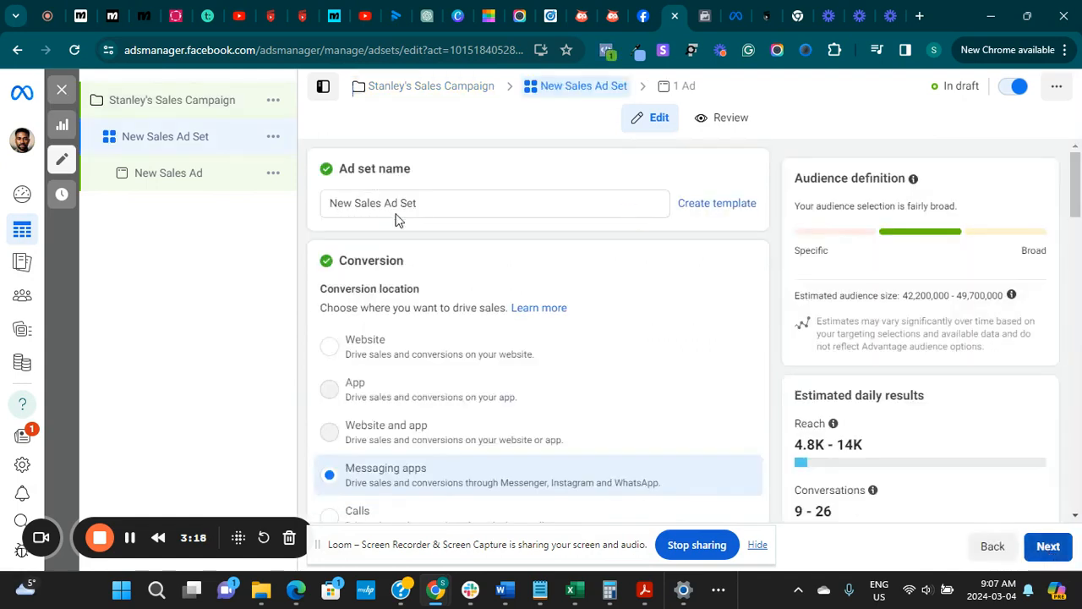
# Rename the ad set by replacing "New" with the advertiser's first name in possessive form before "Sales Ad Set"
pyautogui.doubleClick(348, 201)
pyautogui.press('BackSpace')
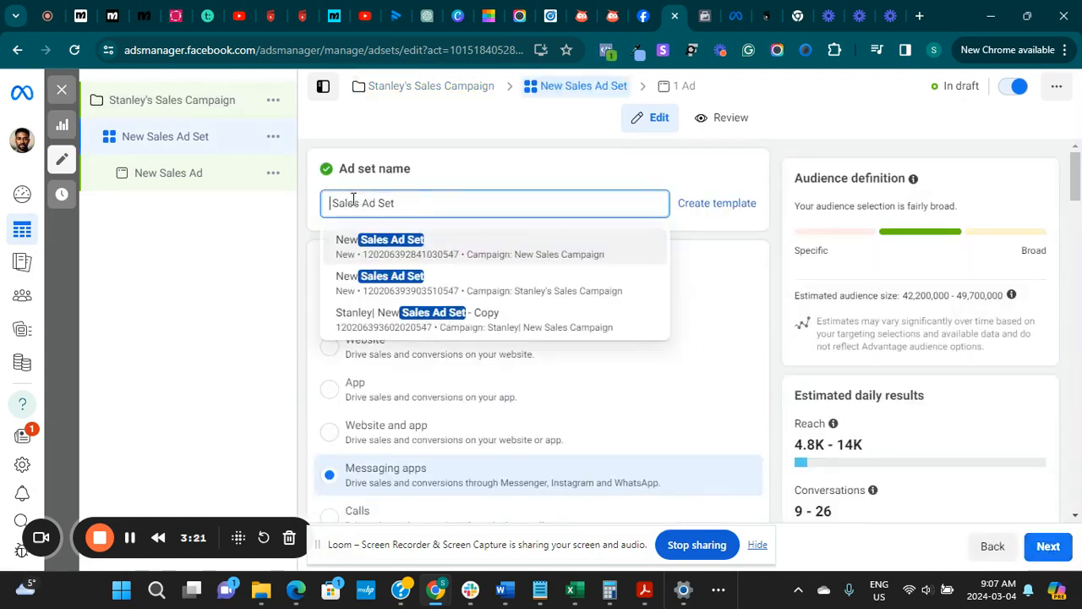
pyautogui.write('Stan')
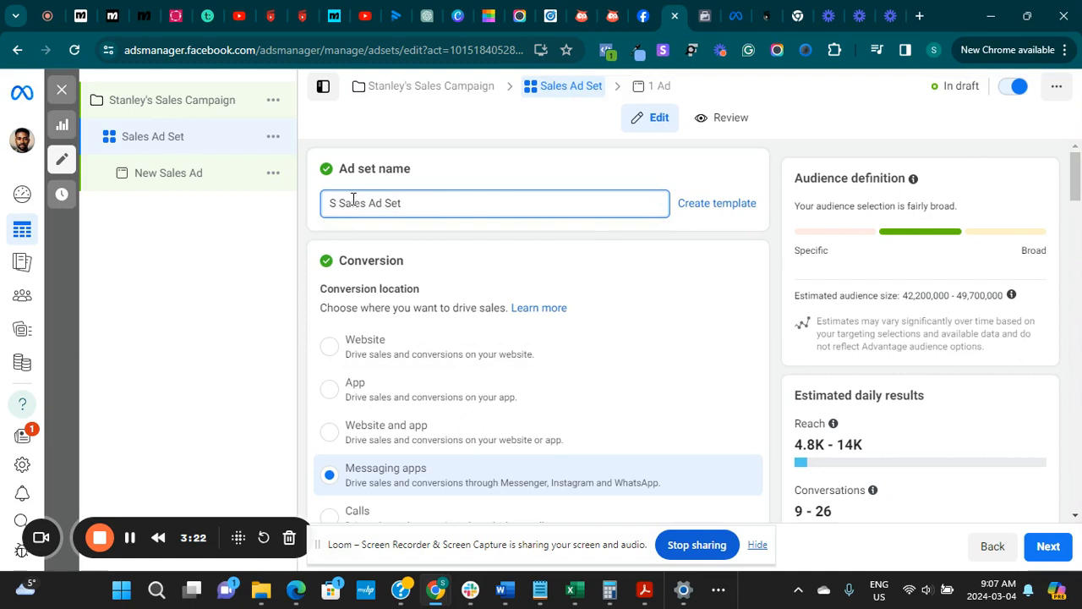
pyautogui.write("ley's")
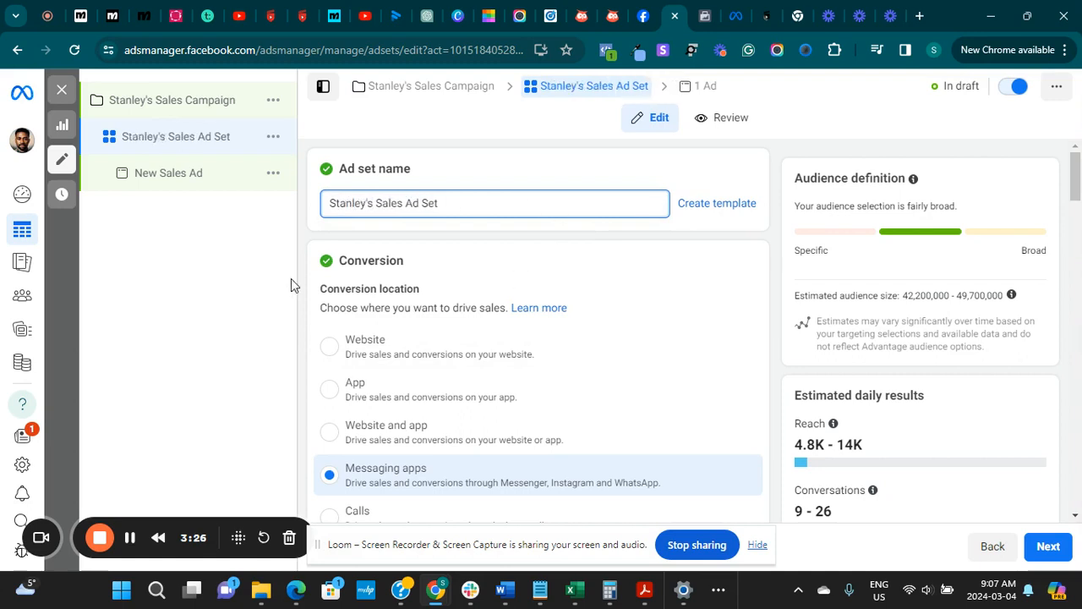
# Set the ad set's conversion location to Calls and choose buydubailuxury as its Facebook Page
pyautogui.scroll(-2, 339, 336)
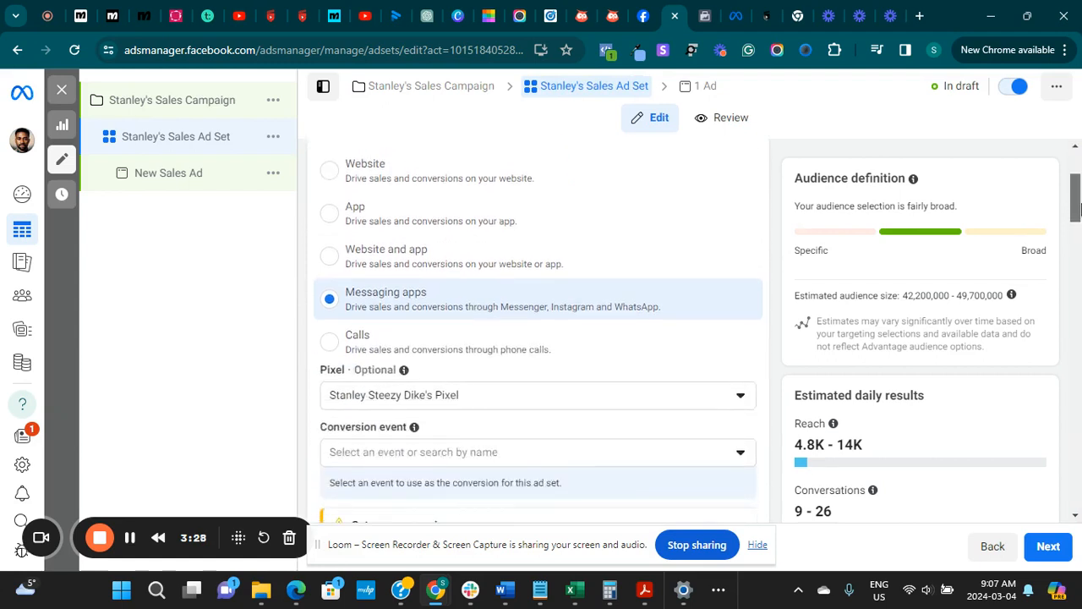
pyautogui.click(330, 338)
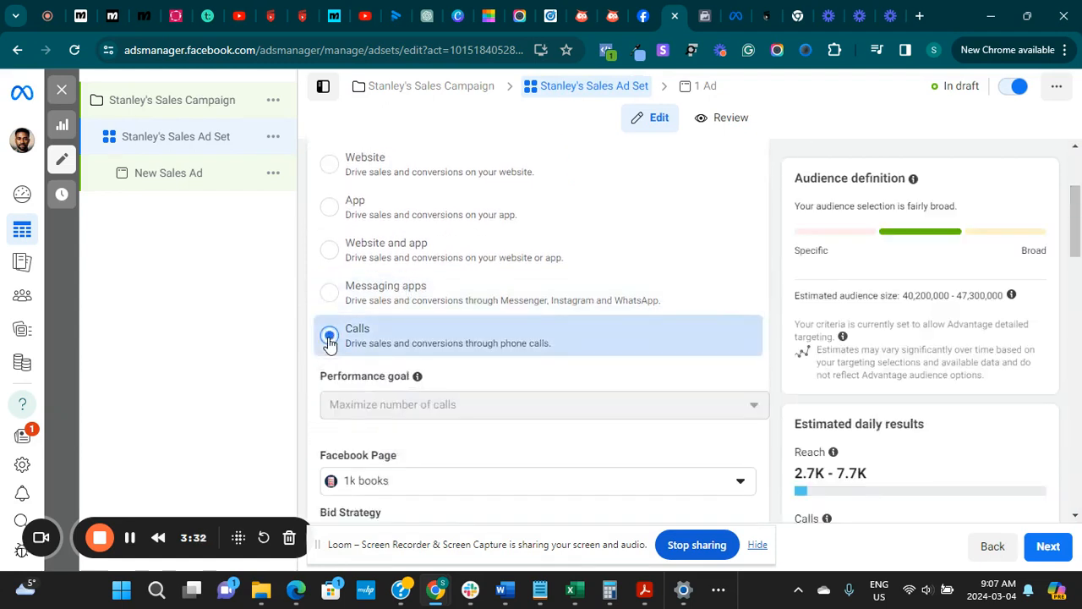
pyautogui.moveTo(1078, 226); pyautogui.dragTo(1073, 257)
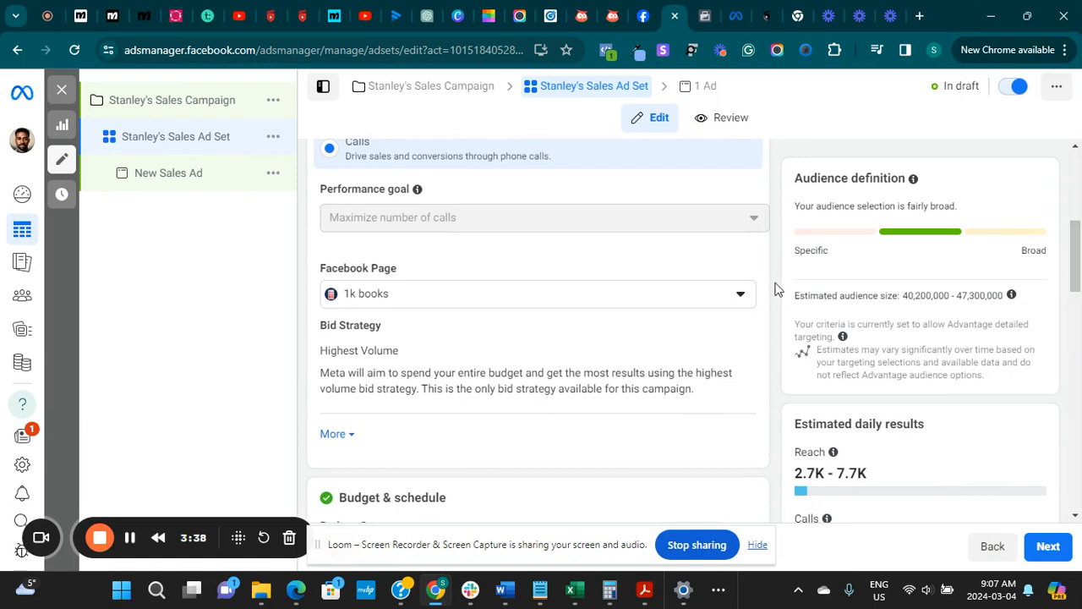
pyautogui.click(729, 299)
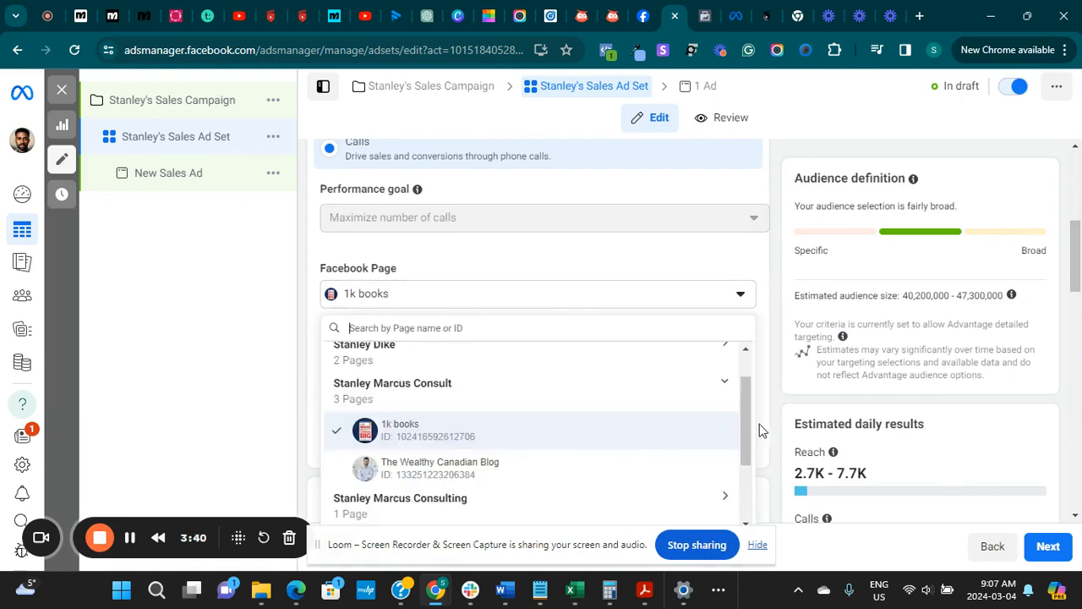
pyautogui.moveTo(747, 423); pyautogui.dragTo(742, 481)
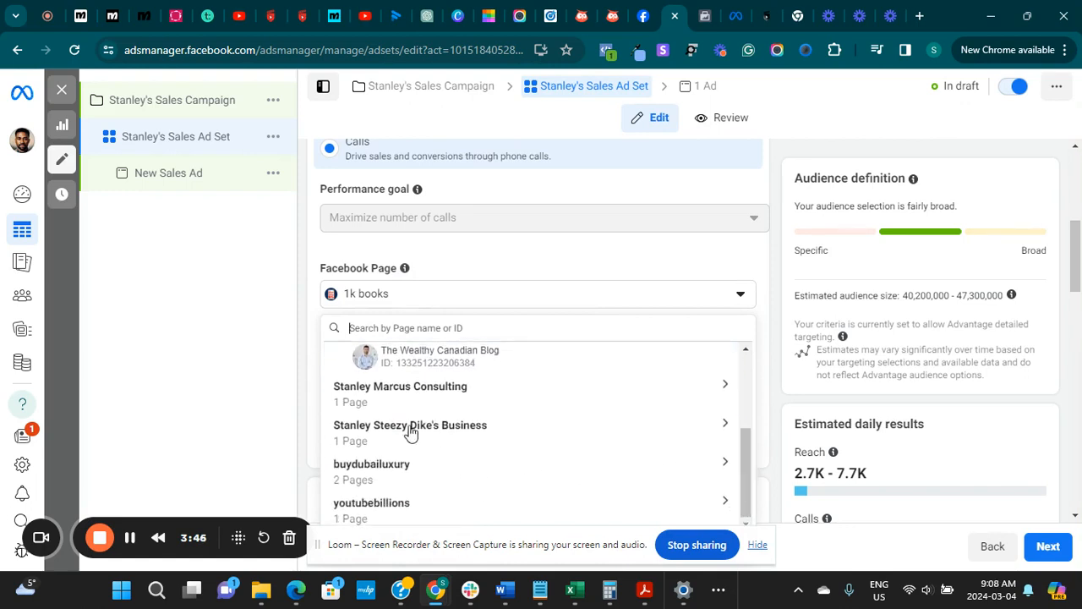
pyautogui.click(363, 479)
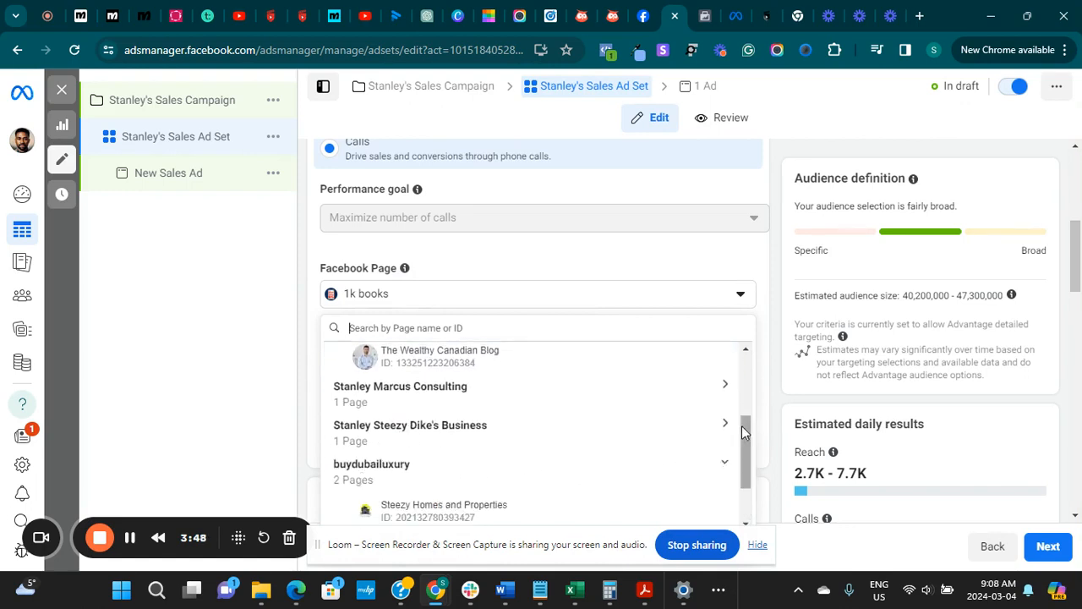
pyautogui.moveTo(742, 426); pyautogui.dragTo(741, 488)
pyautogui.click(464, 477)
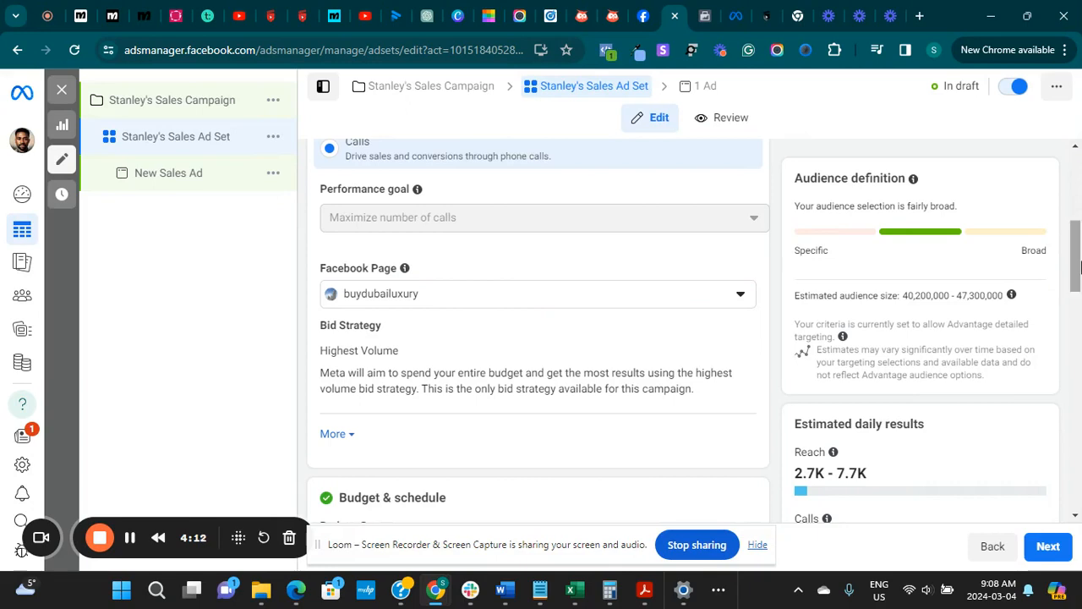
# Look over the budget and schedule section and expand the additional bid strategy details on charging and delivery type
pyautogui.moveTo(1079, 268); pyautogui.dragTo(1079, 288)
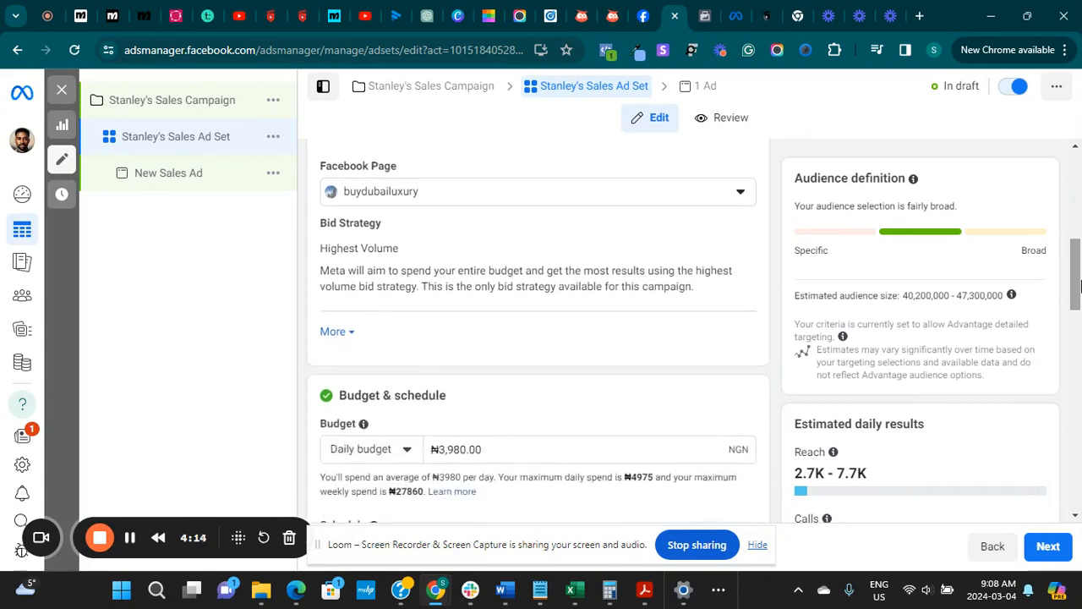
pyautogui.scroll(-2, 368, 269)
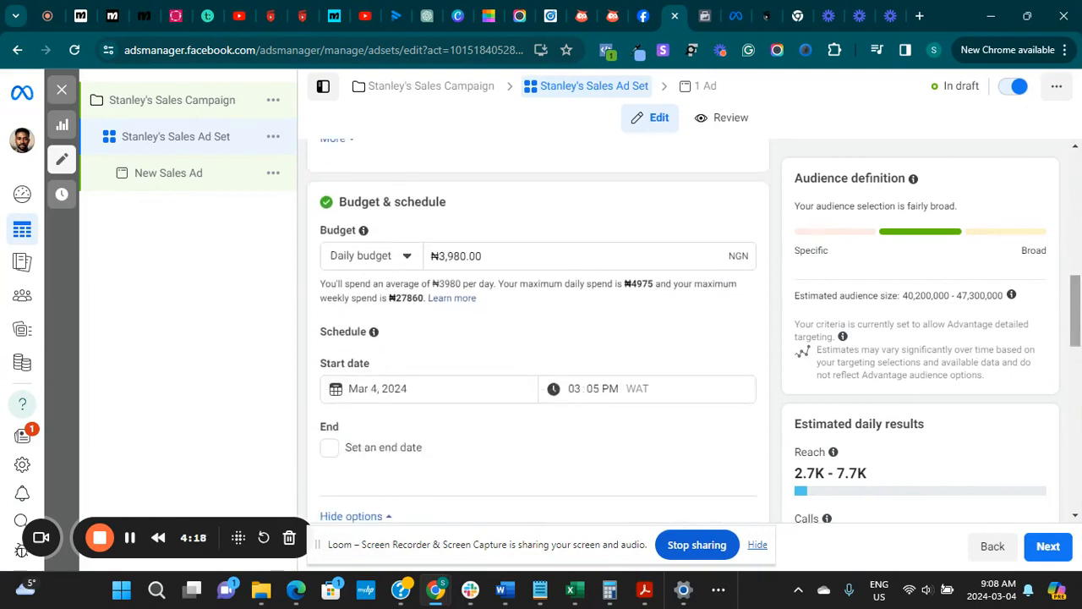
pyautogui.scroll(2, 664, 380)
pyautogui.scroll(-1, 664, 389)
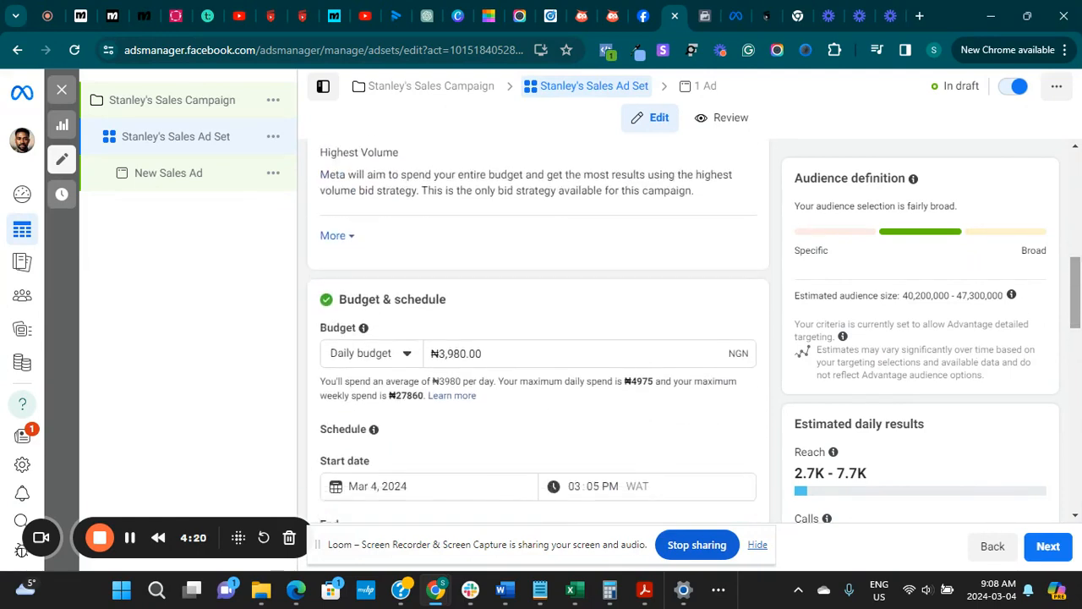
pyautogui.click(332, 235)
pyautogui.scroll(-1, 538, 338)
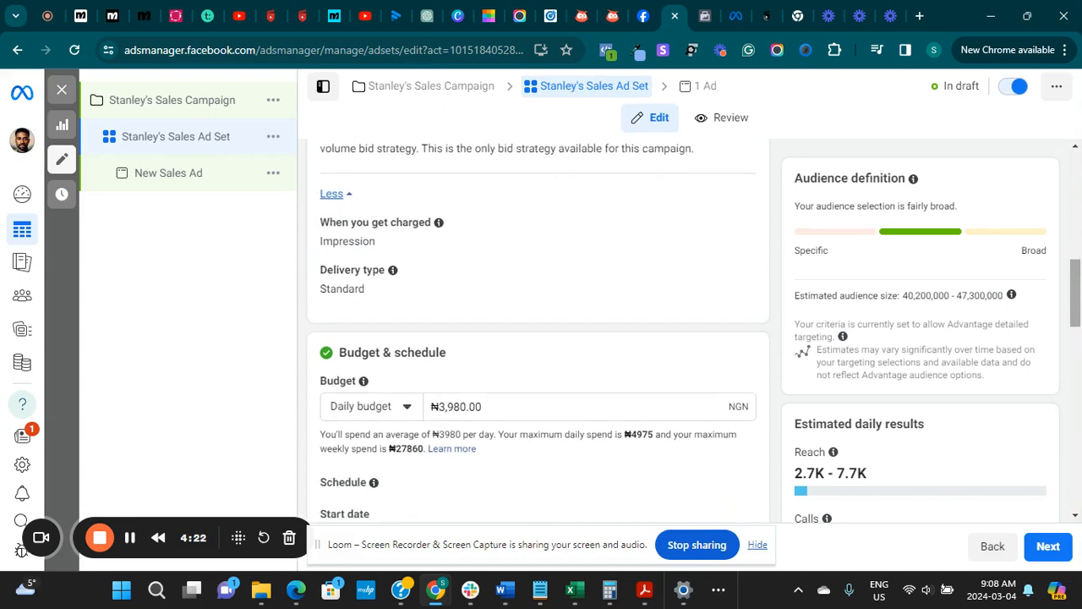
# Examine the ad set's bid strategy details, daily budget, schedule dates and budget scheduling options
pyautogui.scroll(3, 538, 339)
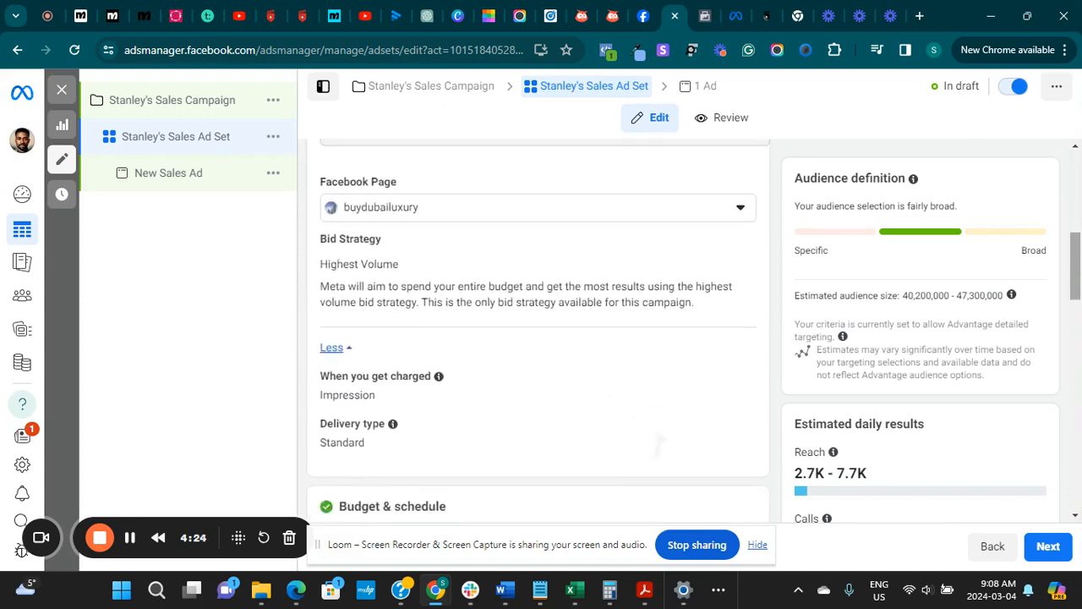
pyautogui.scroll(-1, 538, 339)
pyautogui.scroll(-3, 538, 338)
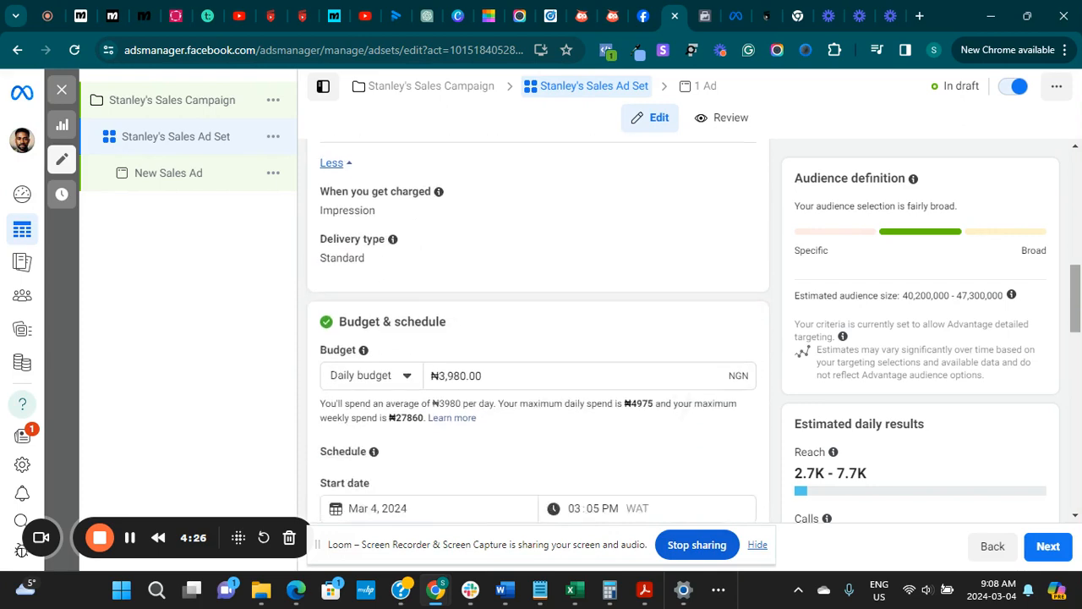
pyautogui.scroll(-1, 538, 338)
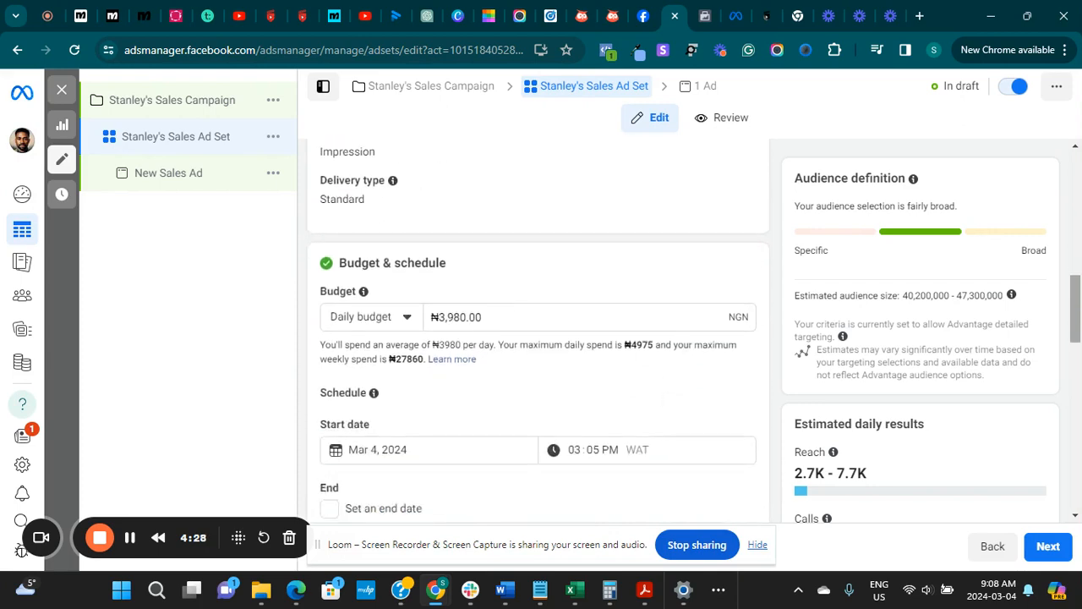
pyautogui.scroll(-1, 538, 339)
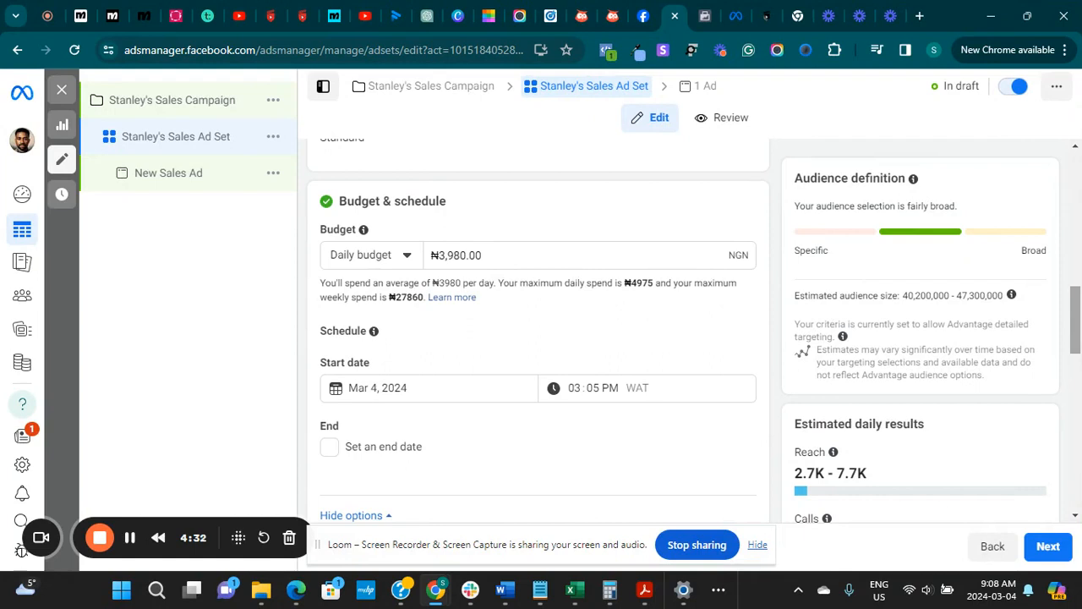
pyautogui.scroll(-1, 538, 338)
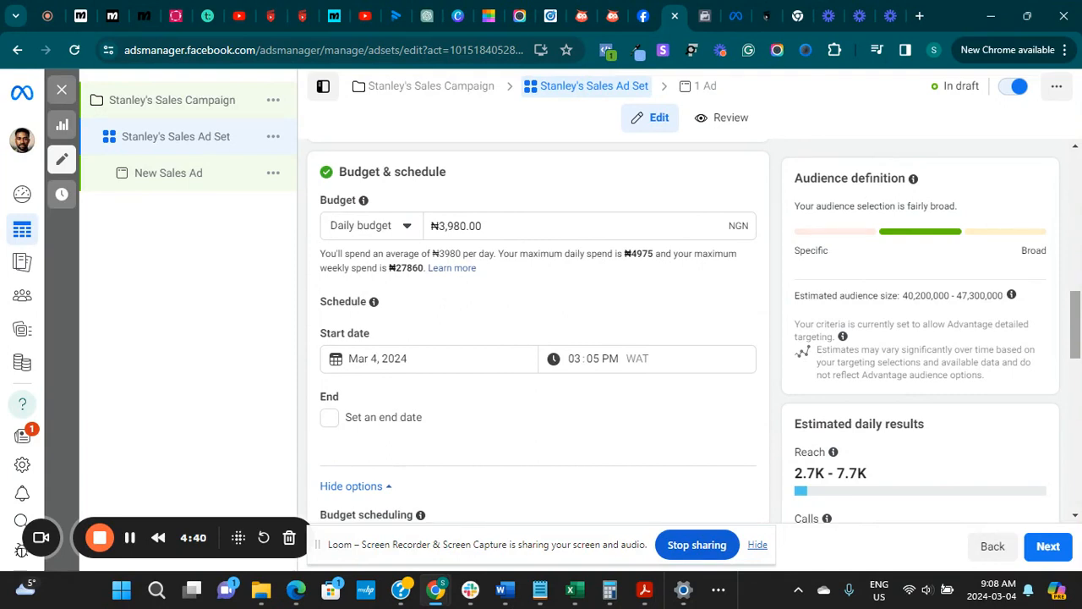
pyautogui.scroll(-4, 538, 338)
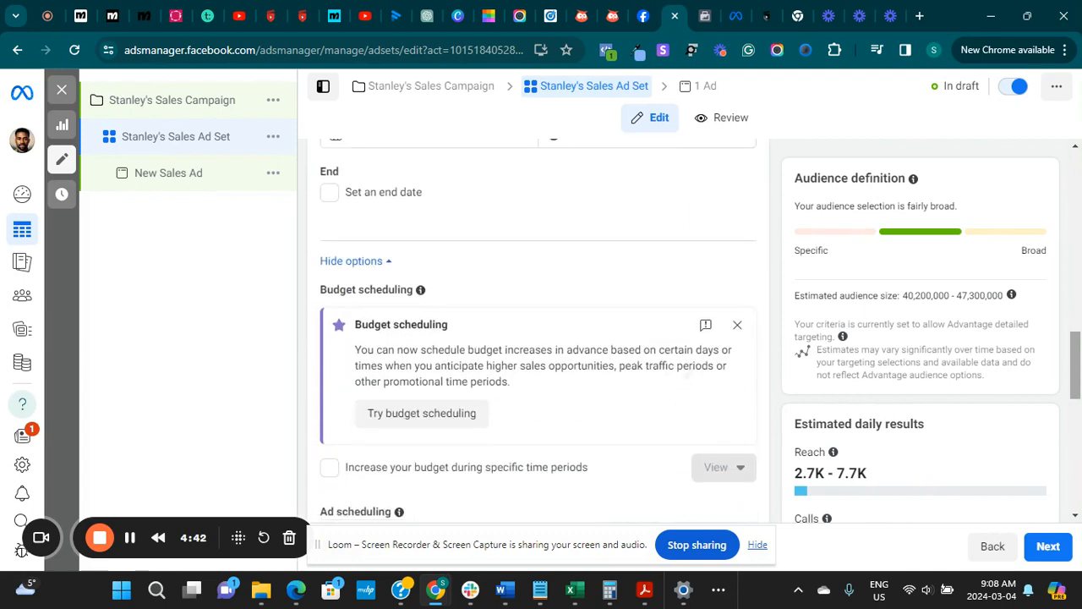
pyautogui.scroll(3, 538, 339)
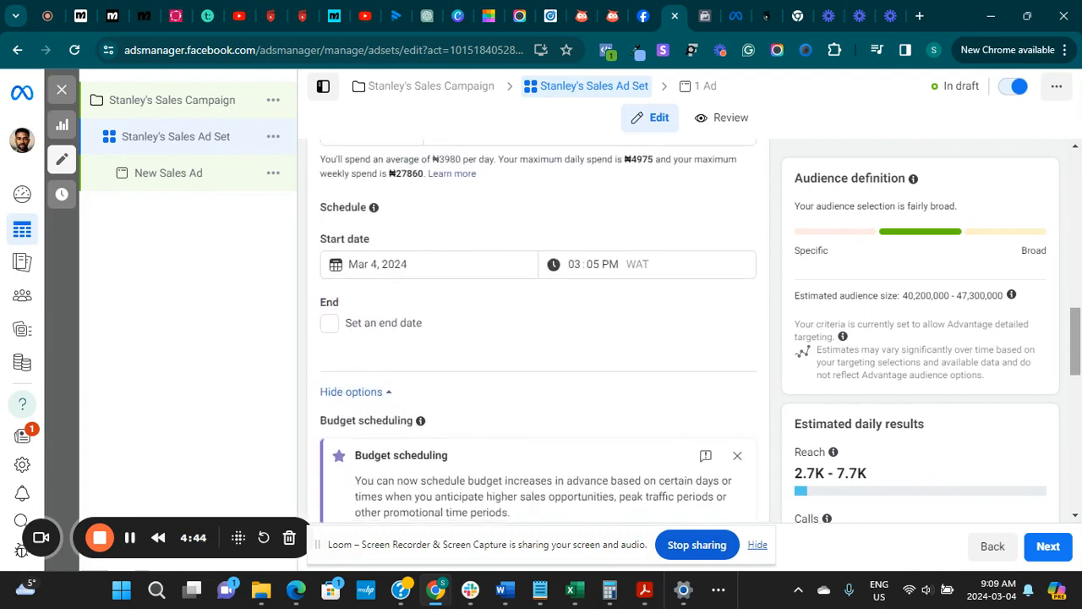
# Turn on an end date for the ad set's schedule and set it to 3/30/2024
pyautogui.click(330, 323)
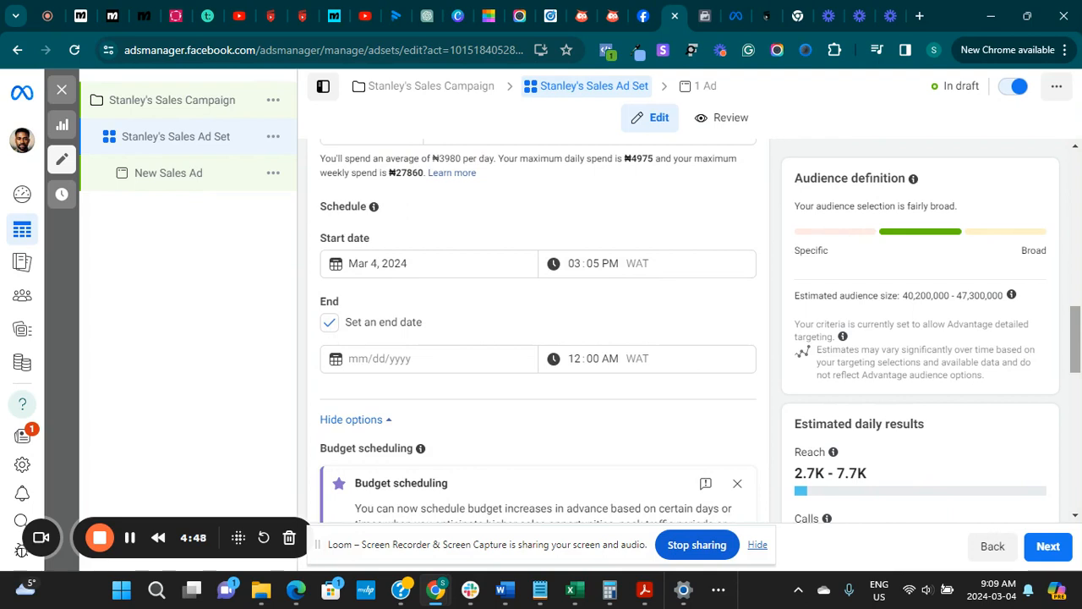
pyautogui.click(446, 360)
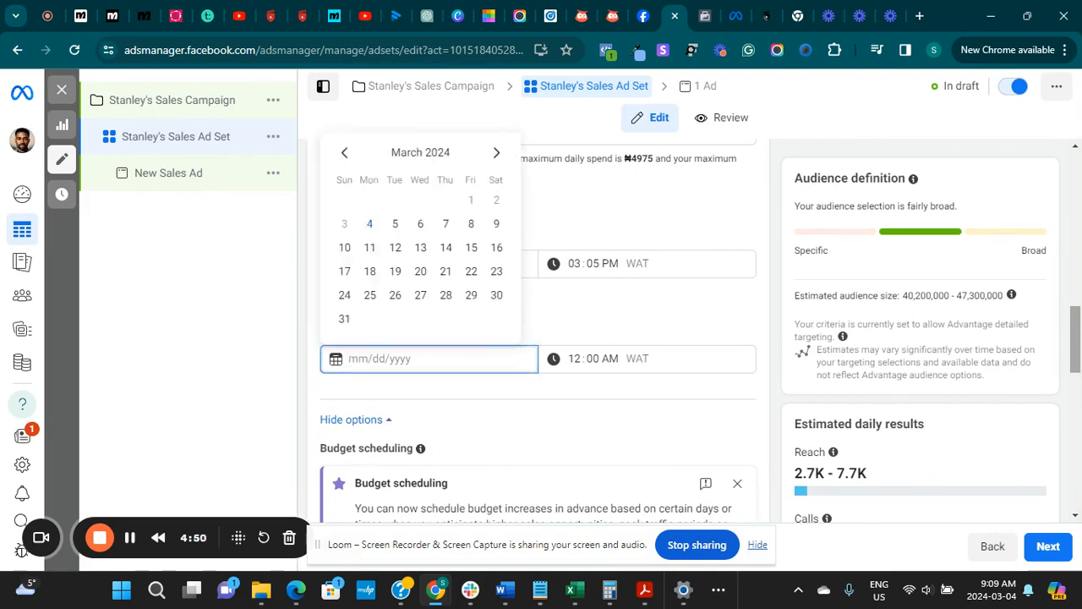
pyautogui.write('3/30/2024')
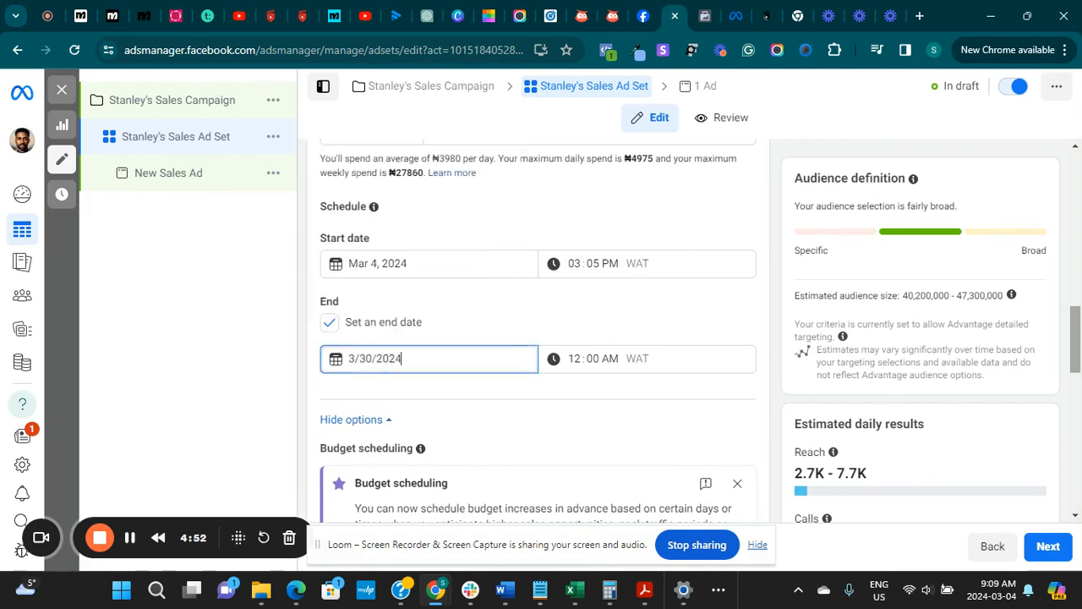
# Review the budget scheduling and ad scheduling options and the audience controls below them
pyautogui.scroll(-4, 538, 330)
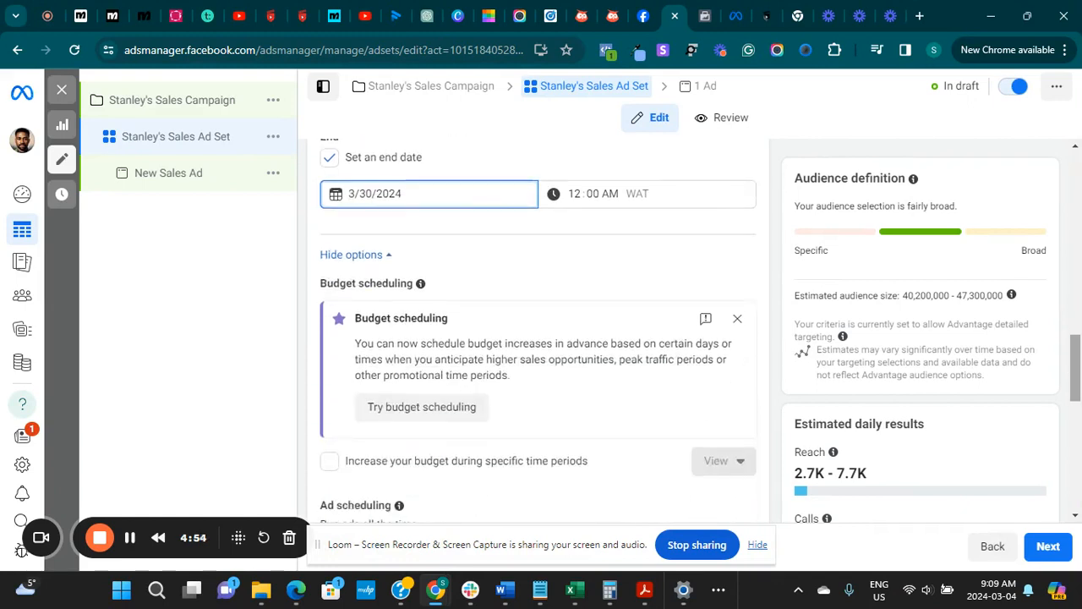
pyautogui.scroll(1, 538, 329)
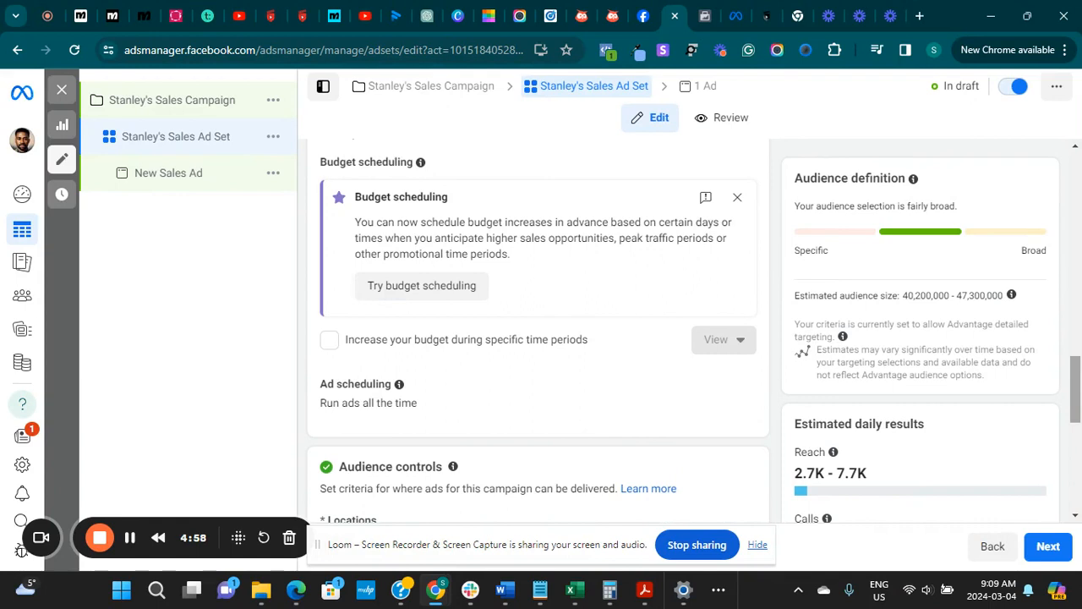
pyautogui.scroll(-3, 538, 330)
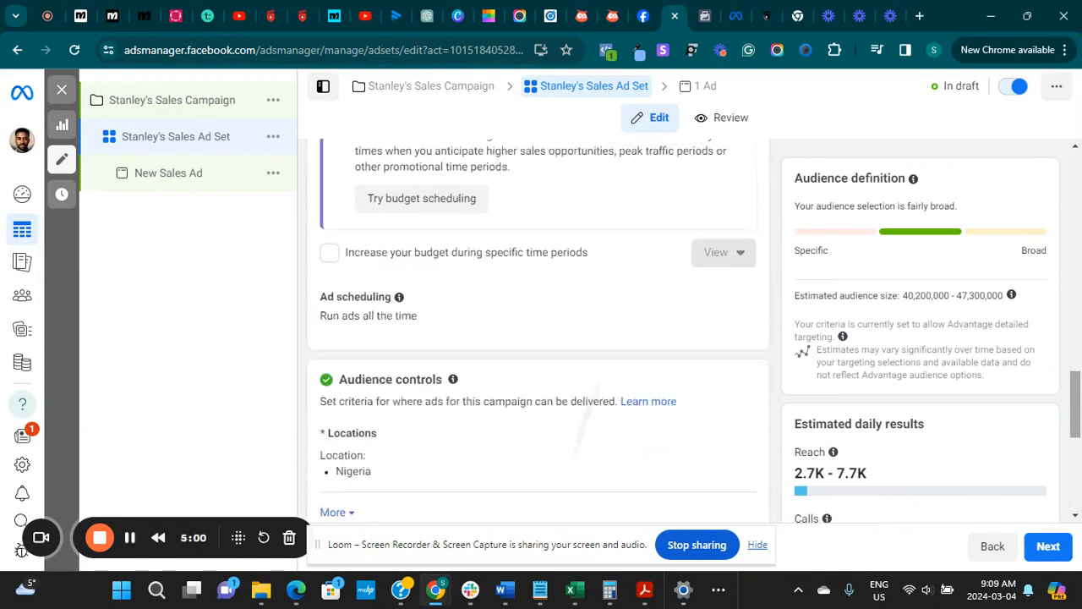
pyautogui.scroll(-1, 538, 329)
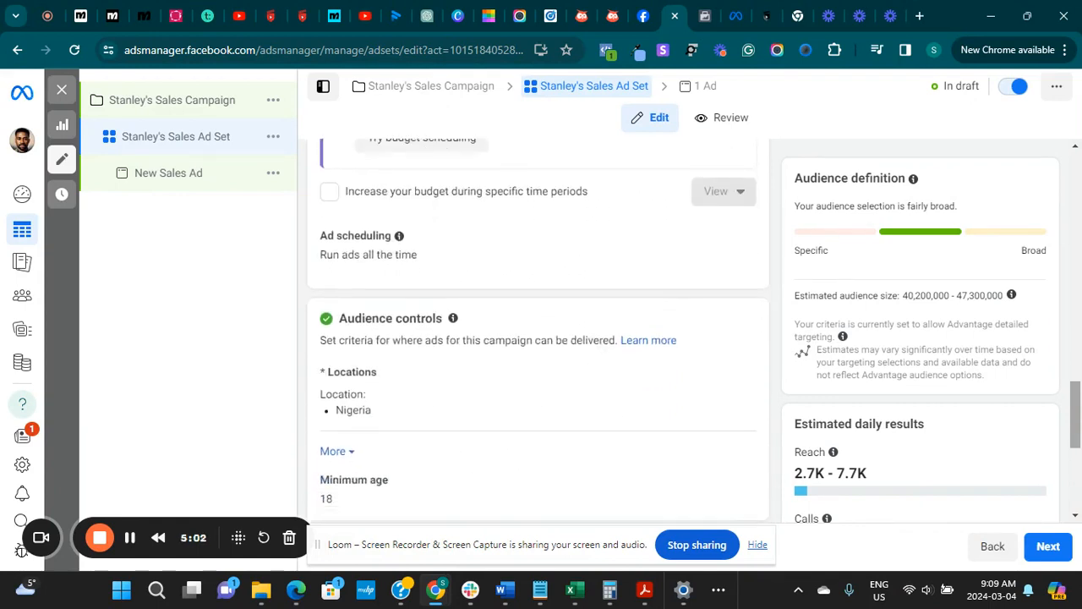
pyautogui.scroll(1, 538, 330)
pyautogui.scroll(-1, 537, 329)
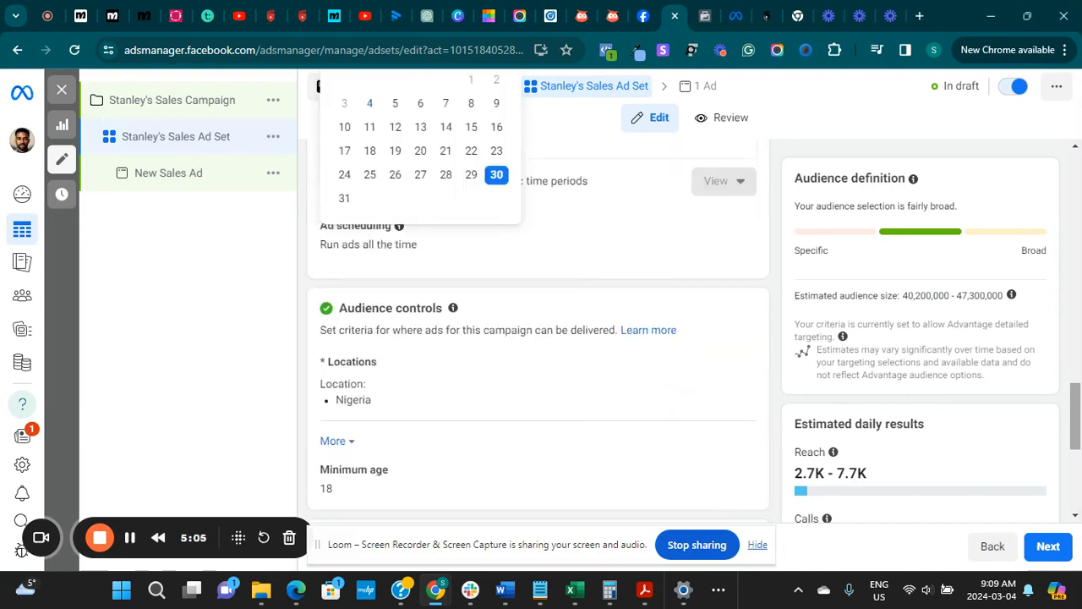
pyautogui.scroll(-1, 718, 316)
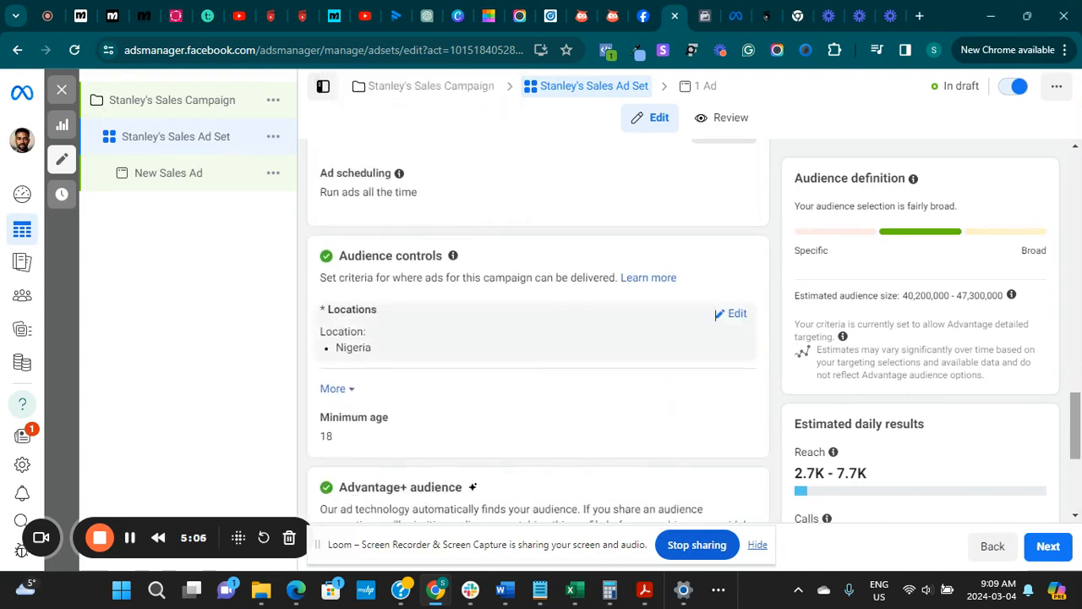
pyautogui.scroll(-1, 718, 314)
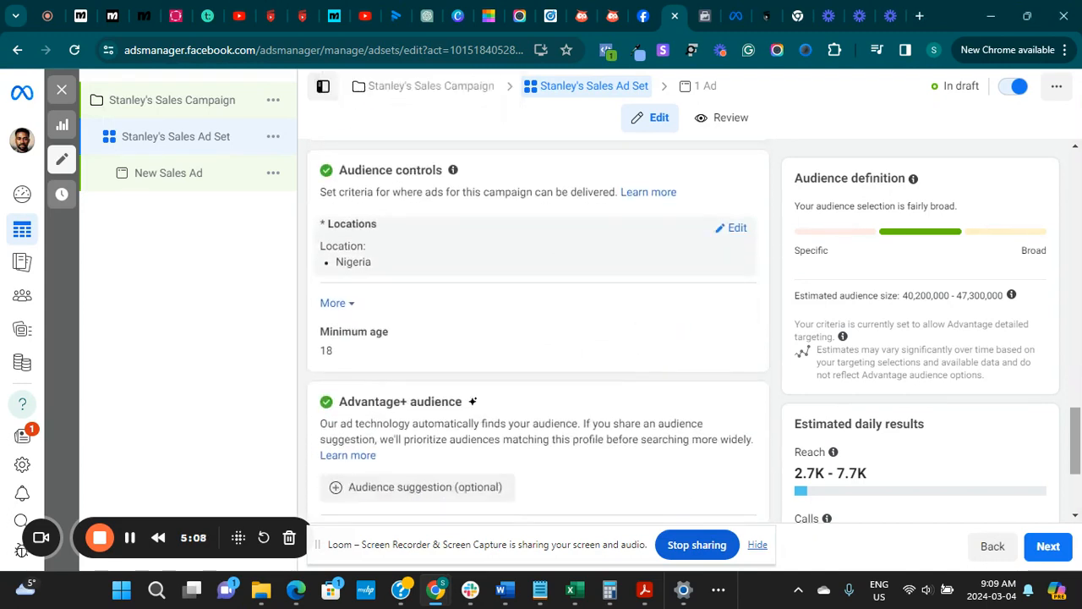
# Open the audience locations for editing and remove Nigeria from the targeted locations
pyautogui.click(732, 227)
pyautogui.click(568, 308)
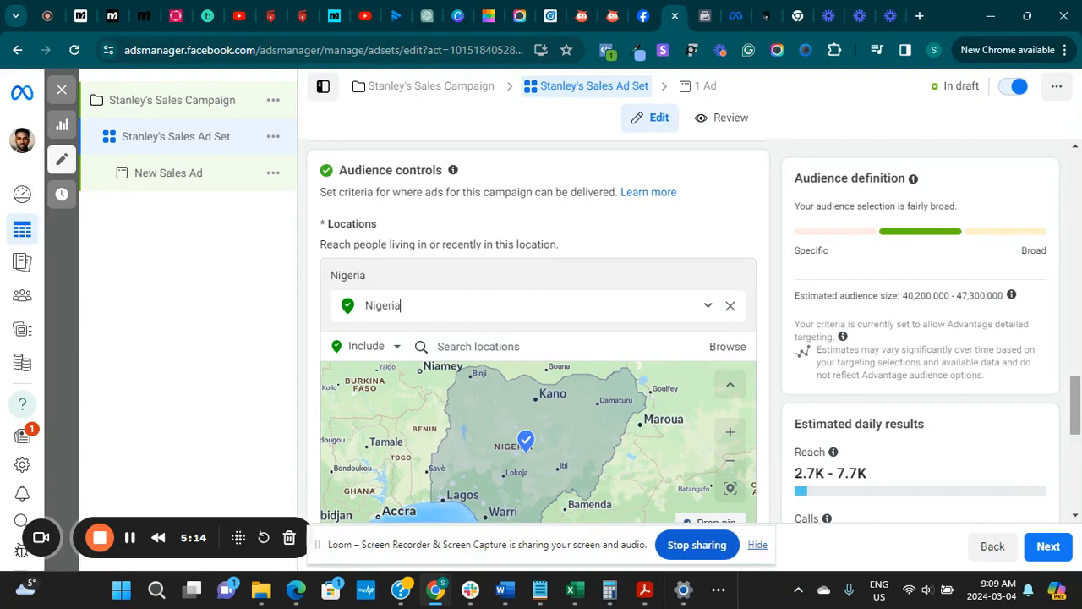
pyautogui.click(471, 346)
pyautogui.click(728, 307)
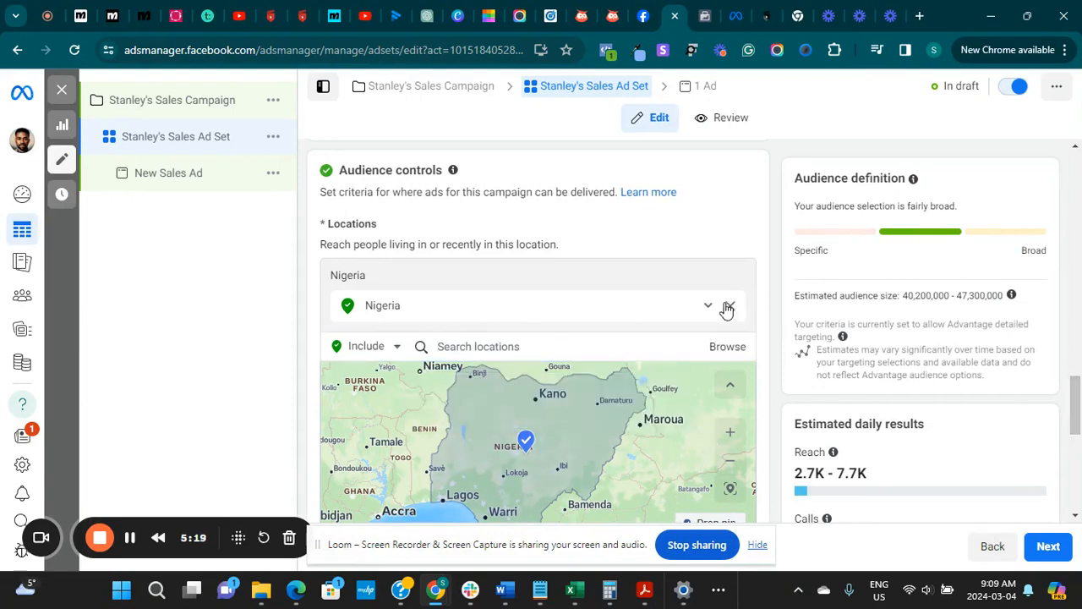
# Search the locations for "Lagos" and include the state of Lagos, Nigeria, in the audience
pyautogui.click(538, 314)
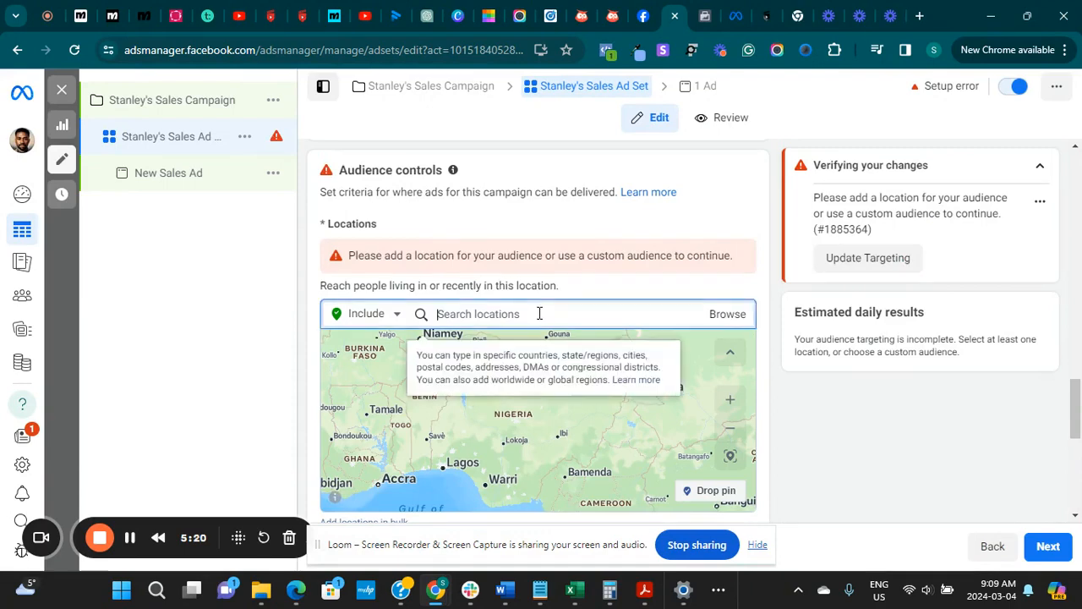
pyautogui.write('Lagos')
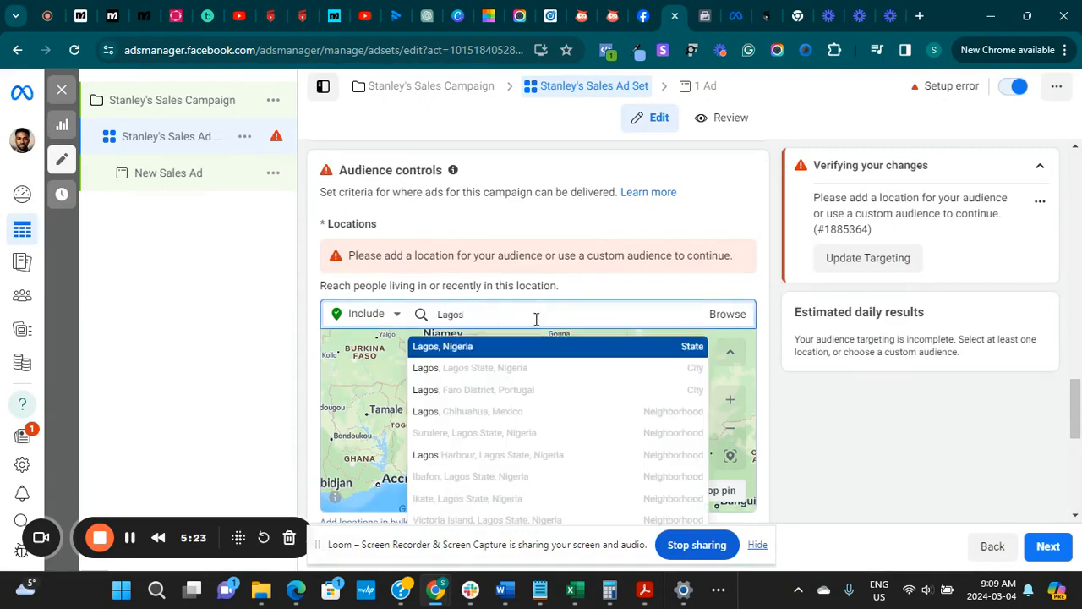
pyautogui.click(486, 353)
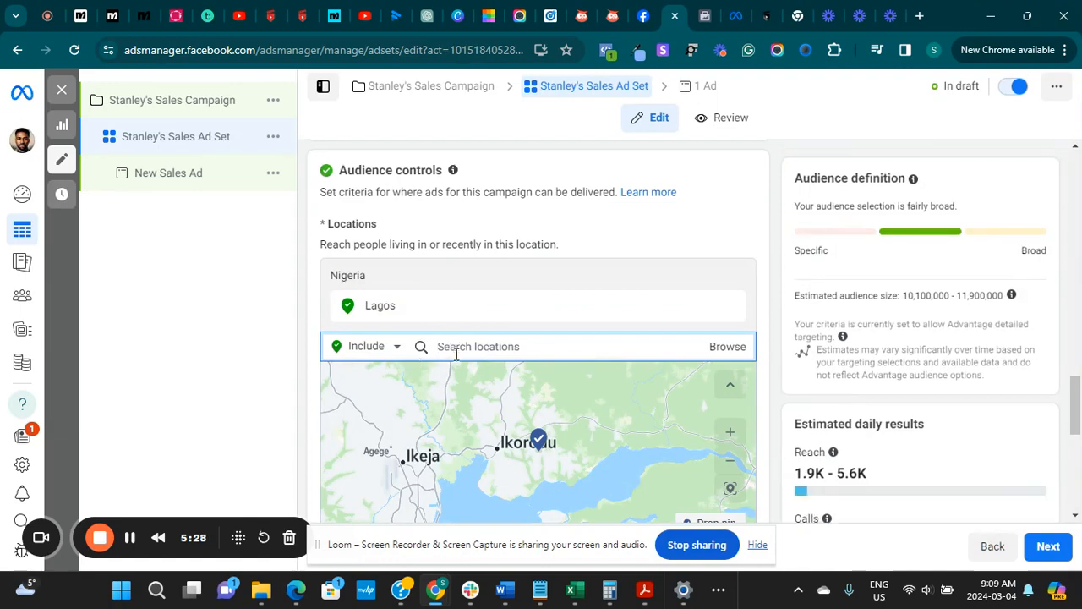
# Try including Victoria Island as an audience location and remove it from the targeted locations
pyautogui.write('Vict')
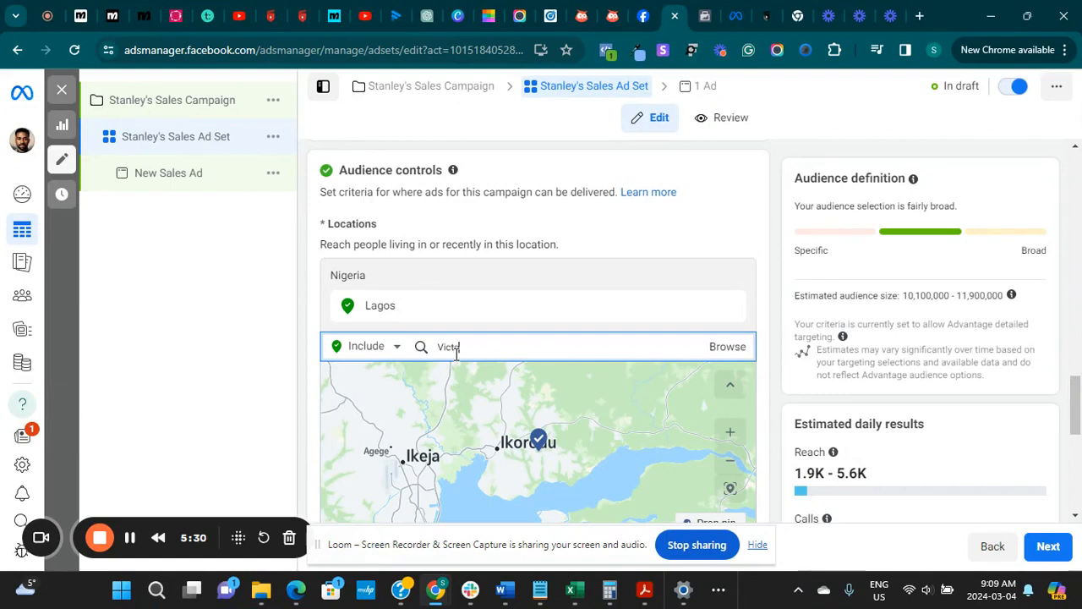
pyautogui.write('oria')
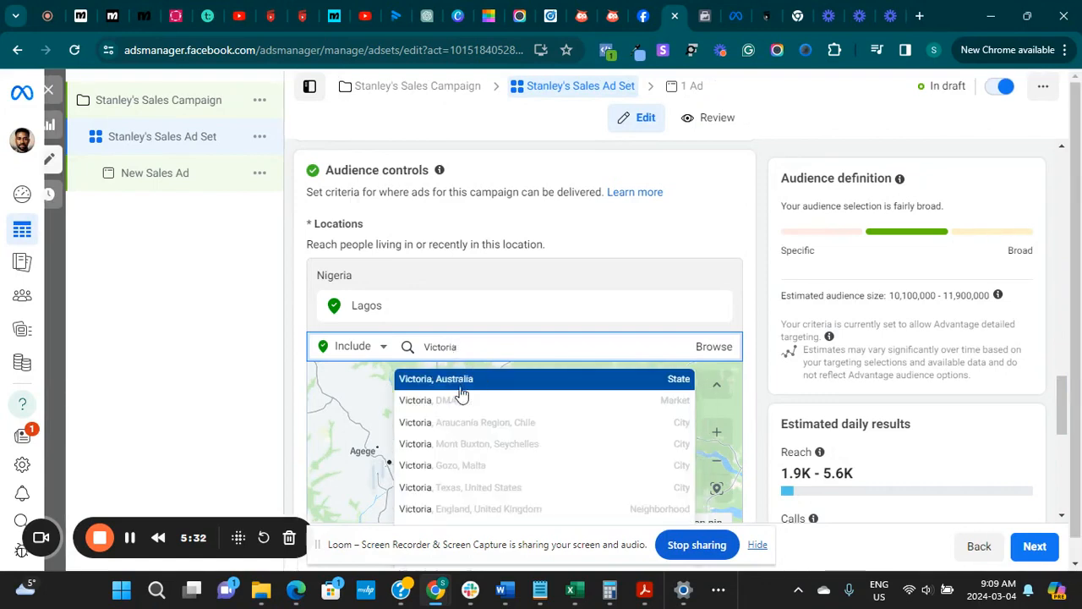
pyautogui.write(' ISLAN')
pyautogui.click(486, 380)
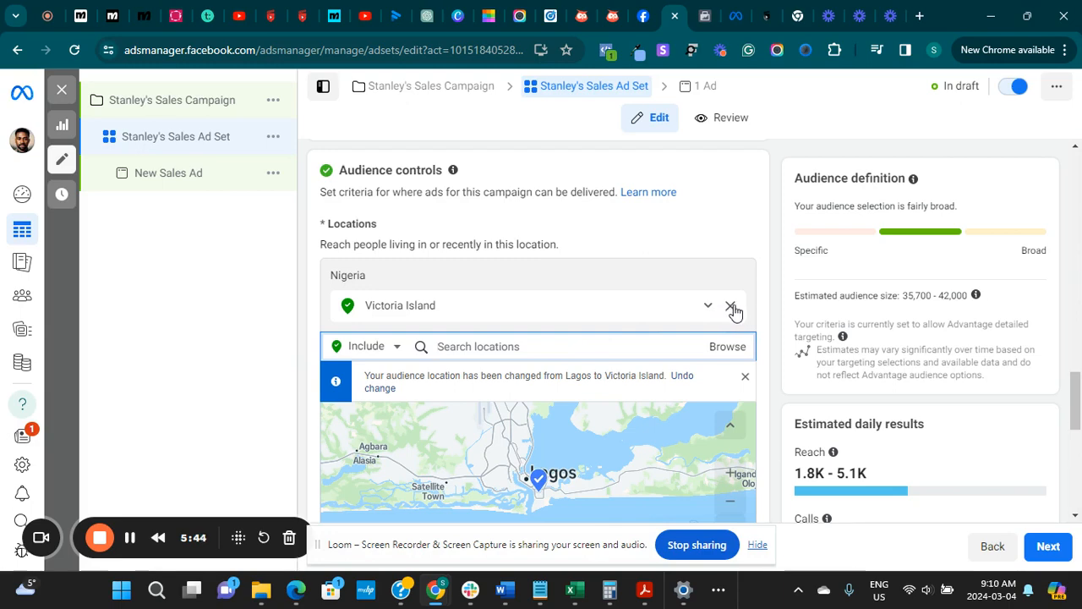
pyautogui.click(731, 307)
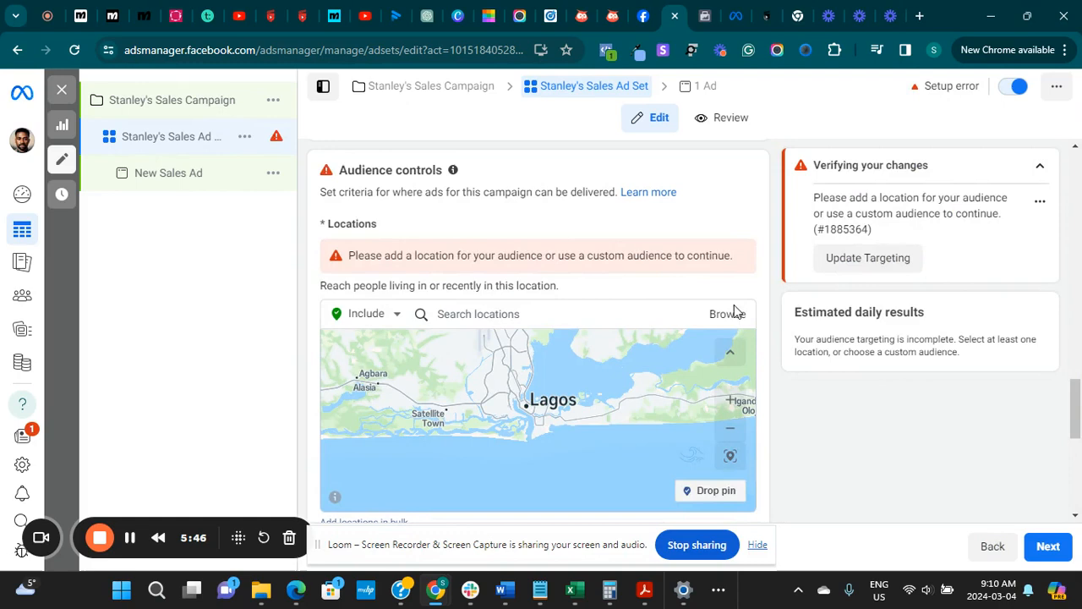
# Search the locations for "lagos" and include the city of Lagos, Lagos State, Nigeria, in the audience
pyautogui.click(575, 323)
pyautogui.write('lagis')
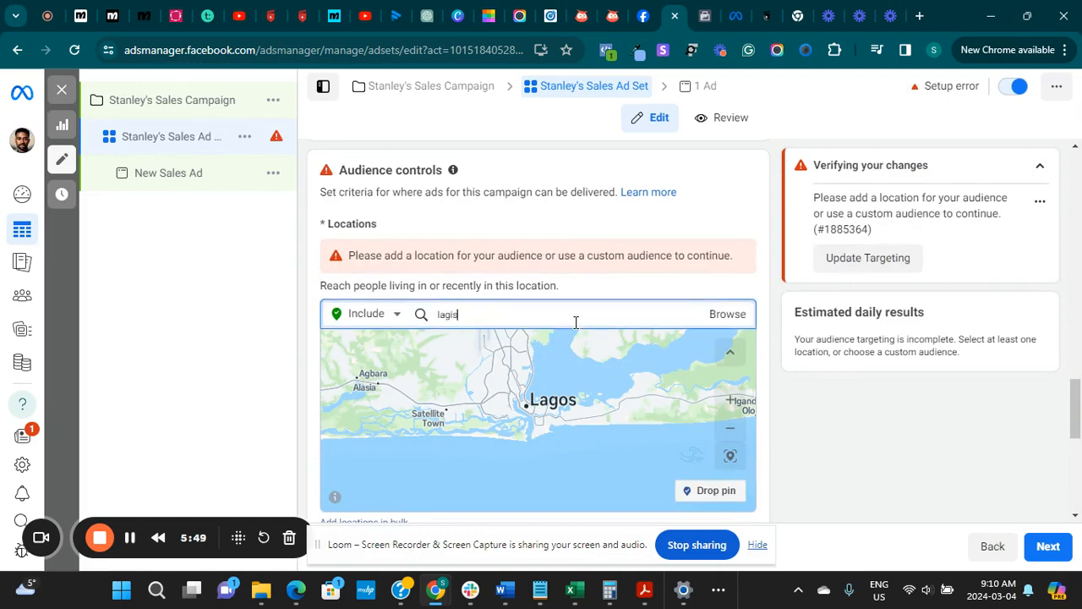
pyautogui.press('BackSpace')
pyautogui.press('BackSpace')
pyautogui.write('os')
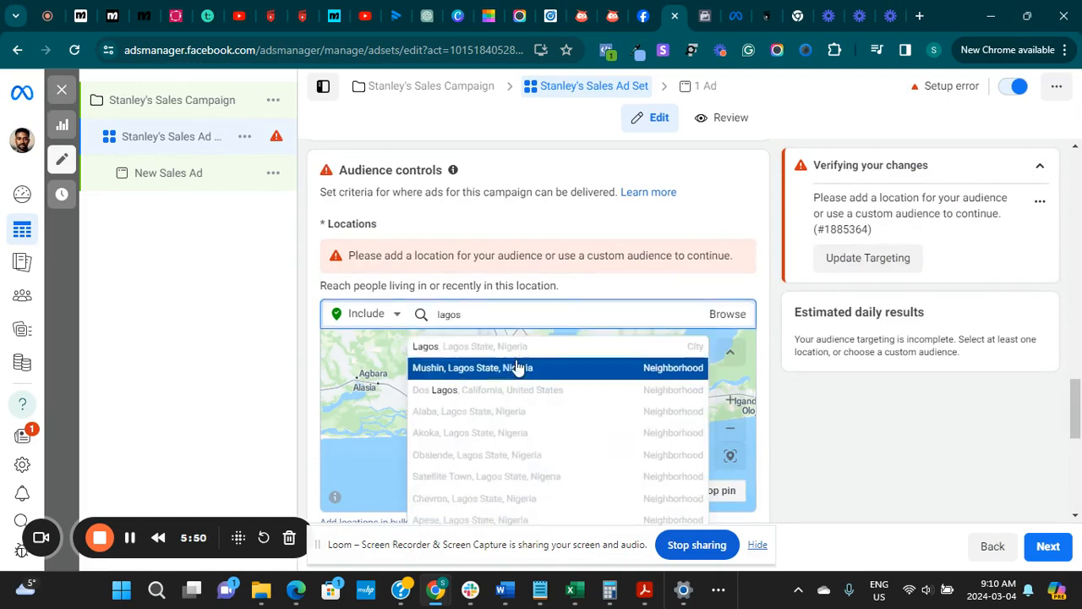
pyautogui.click(492, 345)
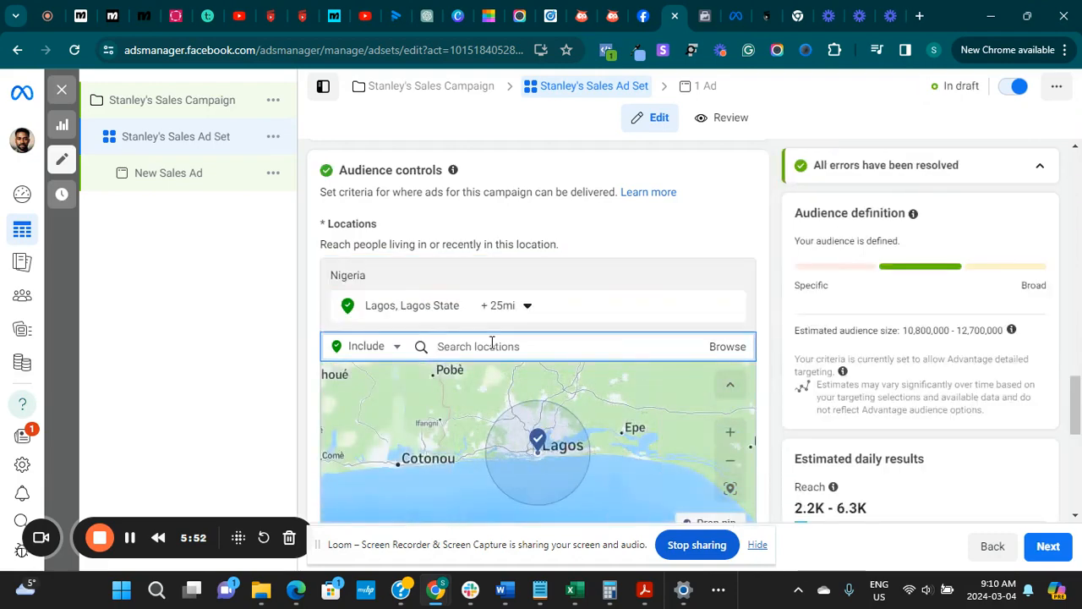
# Expand the additional audience controls and set the audience's minimum age to 24
pyautogui.moveTo(1074, 406); pyautogui.dragTo(1072, 456)
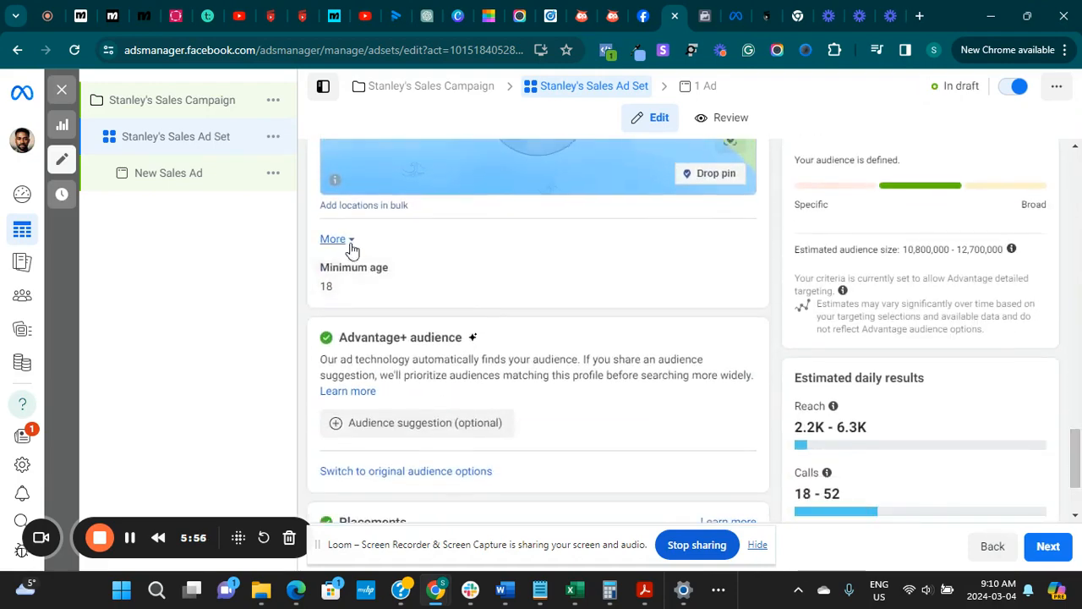
pyautogui.click(349, 241)
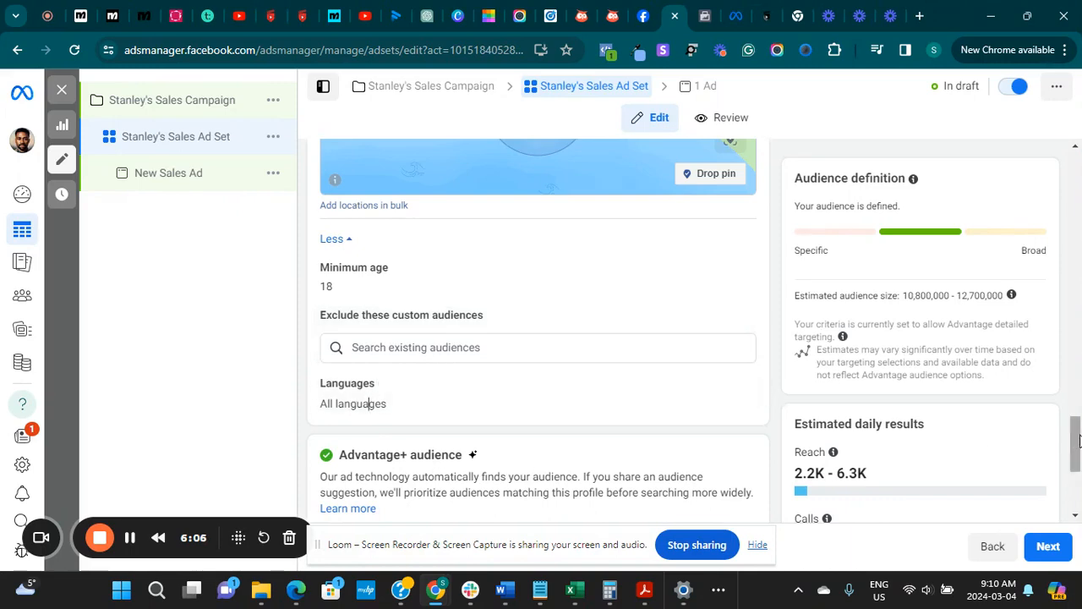
pyautogui.moveTo(1077, 442)
pyautogui.mouseDown()
pyautogui.moveTo(1078, 461)
pyautogui.moveTo(1077, 432)
pyautogui.mouseUp()
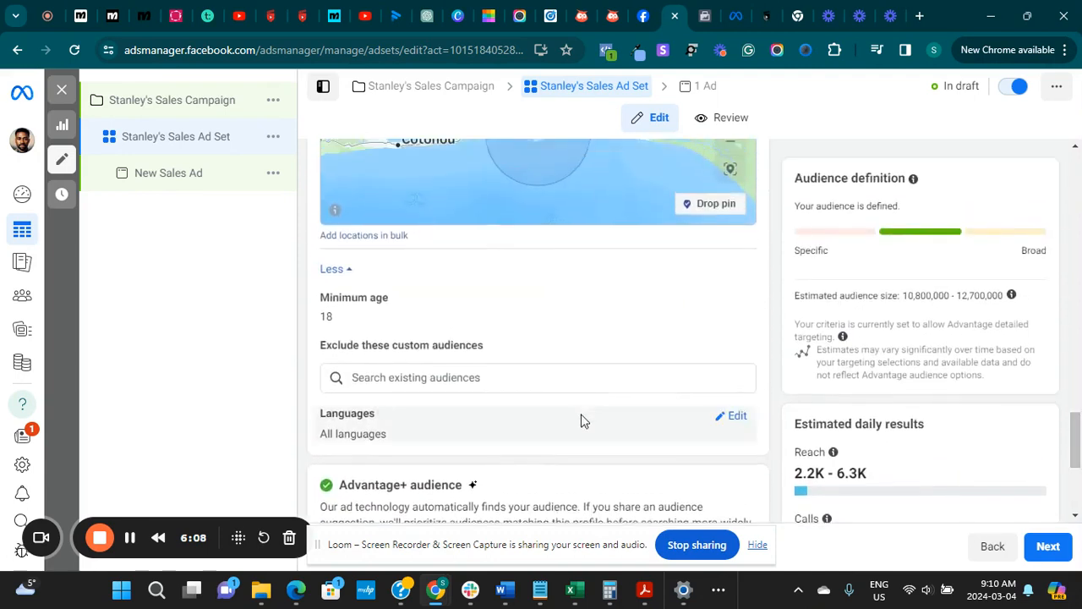
pyautogui.click(734, 299)
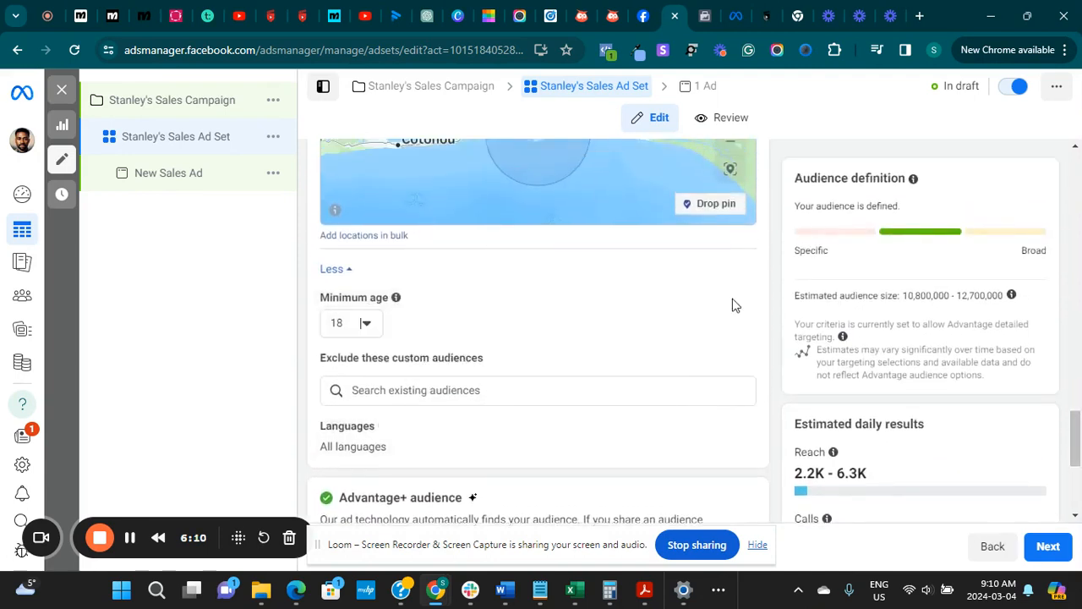
pyautogui.click(367, 328)
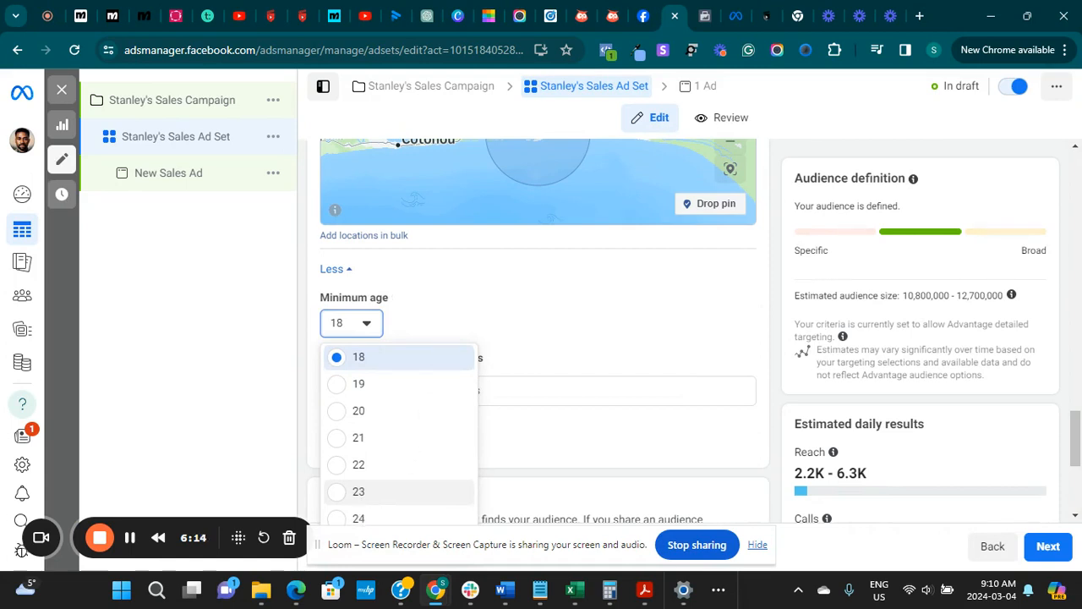
pyautogui.click(398, 517)
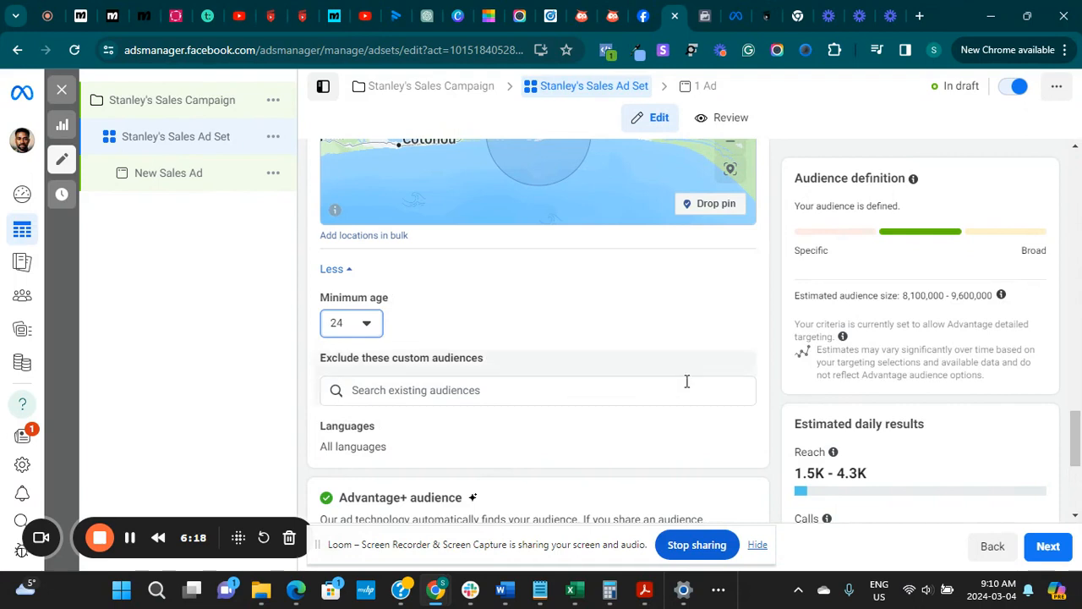
# Switch the ad set from Advantage+ audience to the original audience options
pyautogui.moveTo(1079, 433); pyautogui.dragTo(1079, 454)
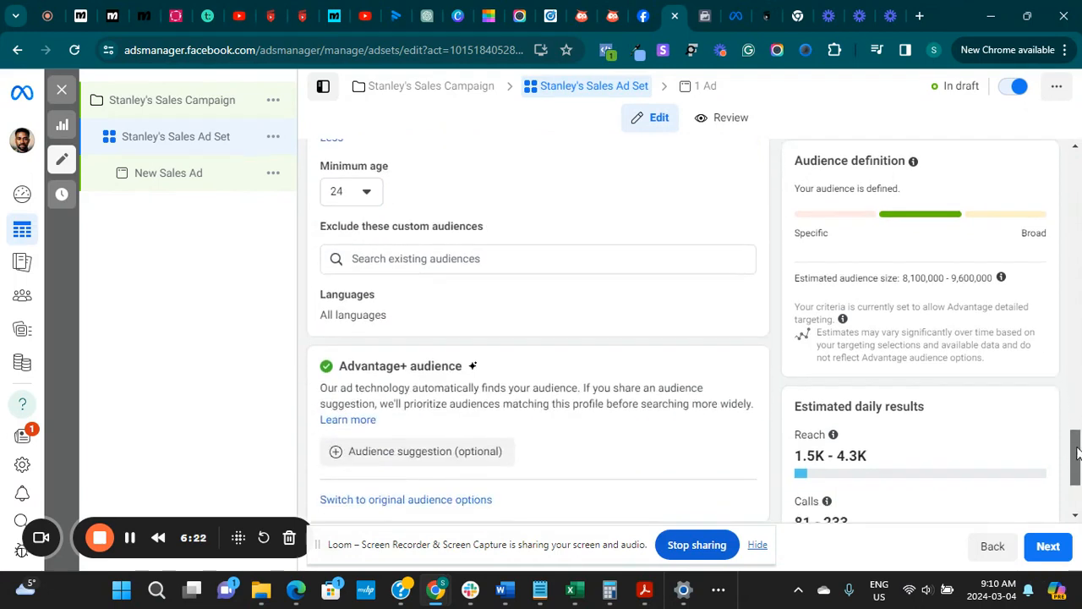
pyautogui.moveTo(1078, 454); pyautogui.dragTo(1074, 469)
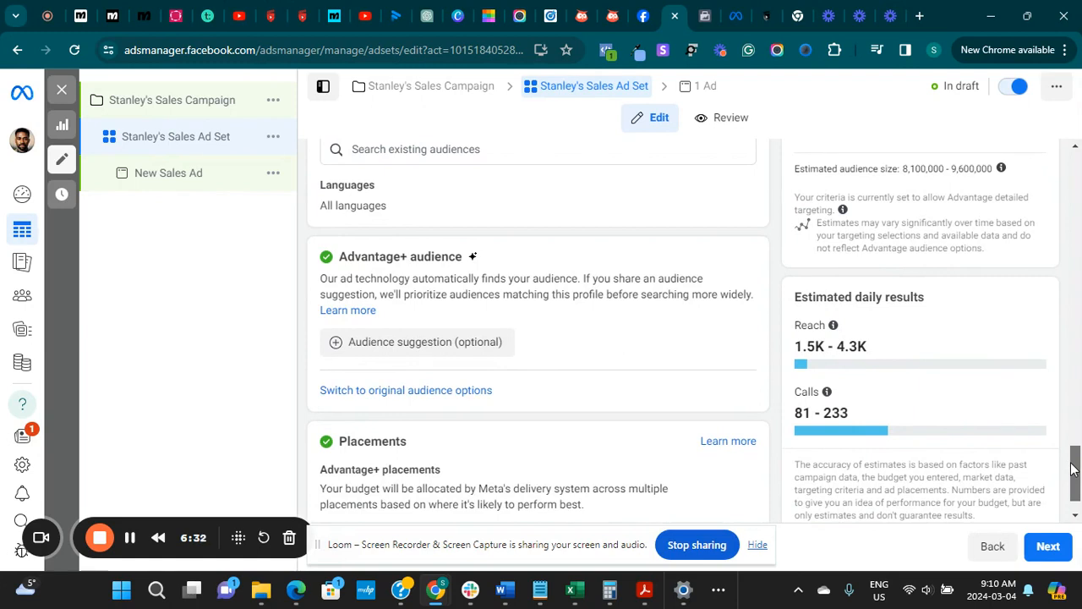
pyautogui.scroll(-1, 1076, 469)
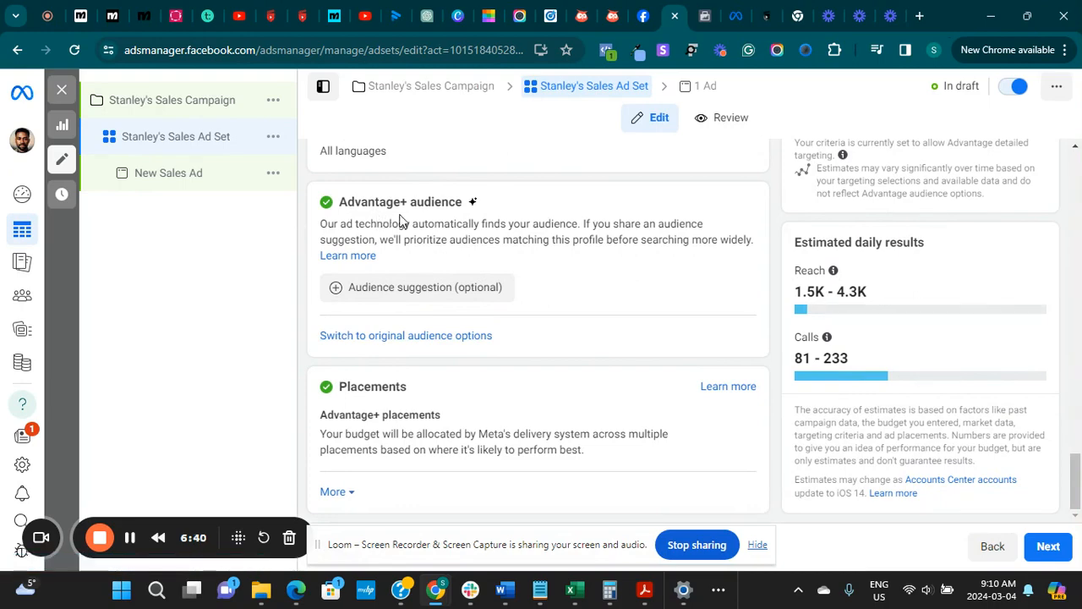
pyautogui.click(436, 336)
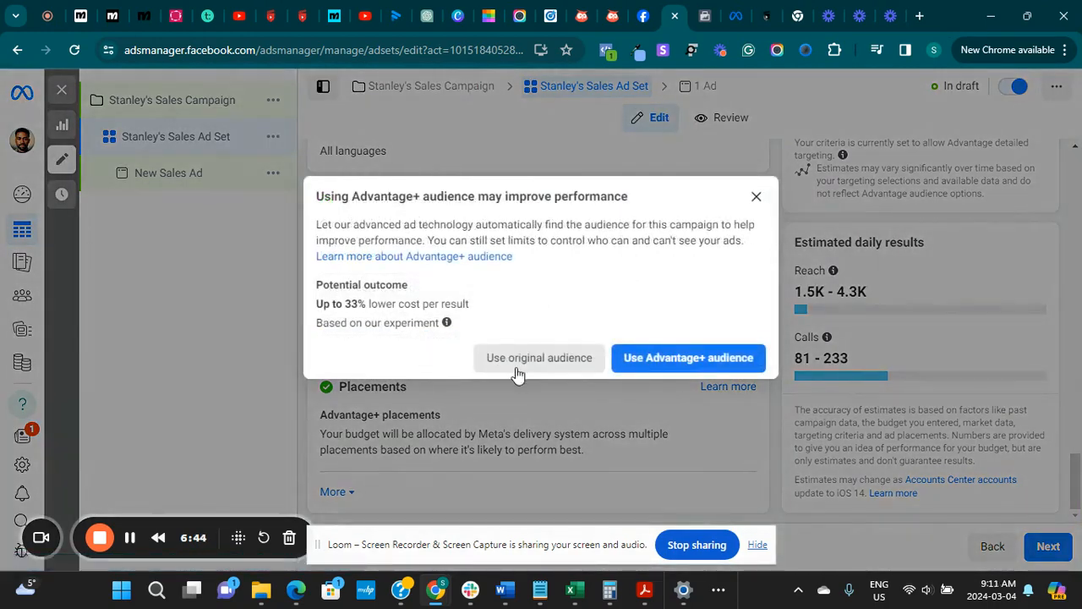
pyautogui.click(518, 372)
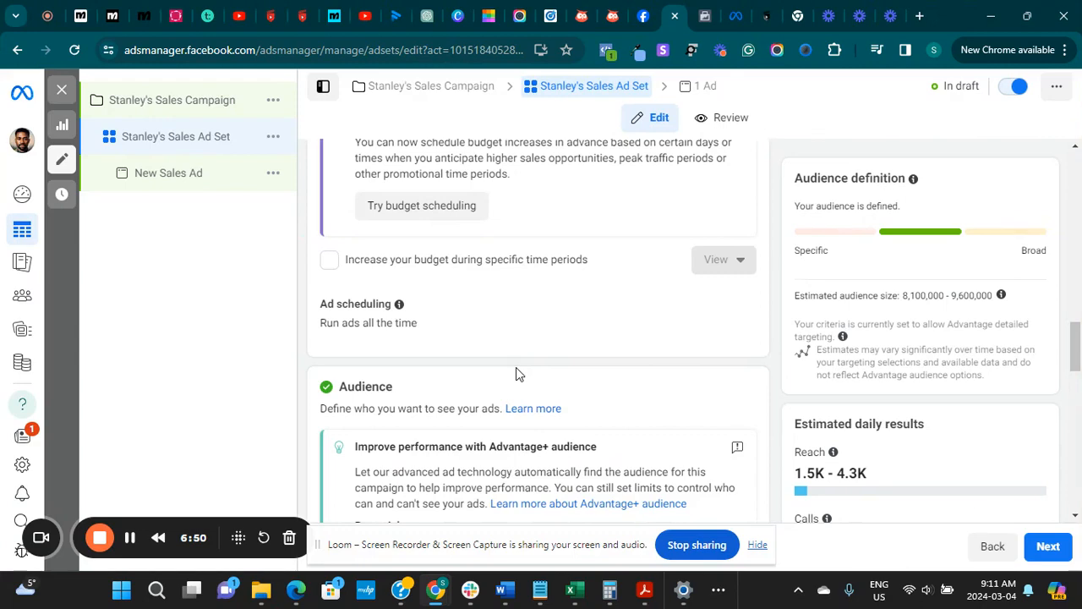
# Remove the end date from the ad set's schedule
pyautogui.moveTo(1078, 383); pyautogui.dragTo(1075, 326)
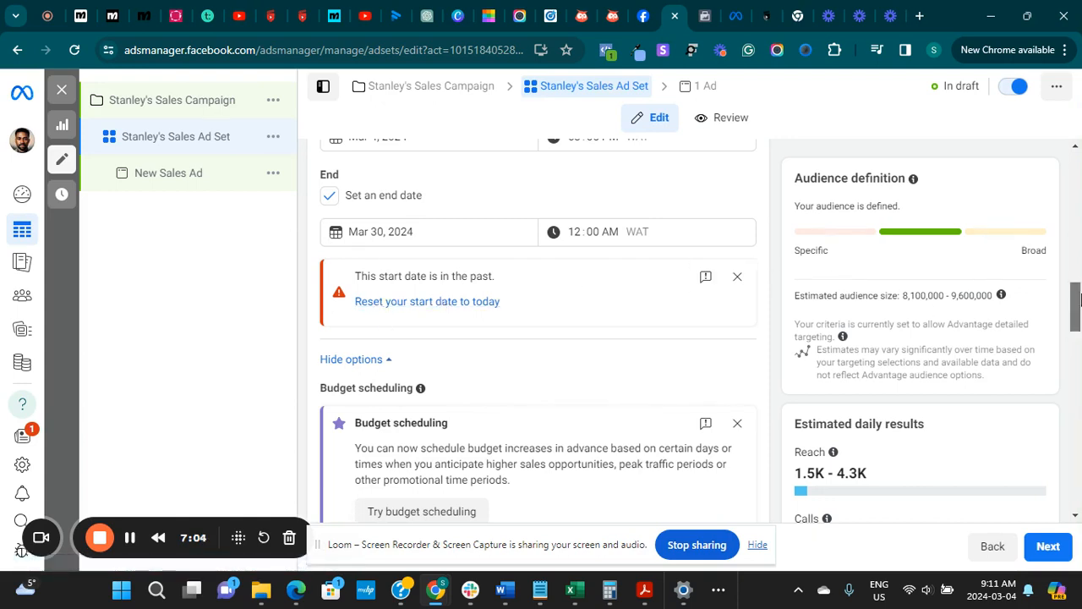
pyautogui.moveTo(1077, 301); pyautogui.dragTo(1080, 289)
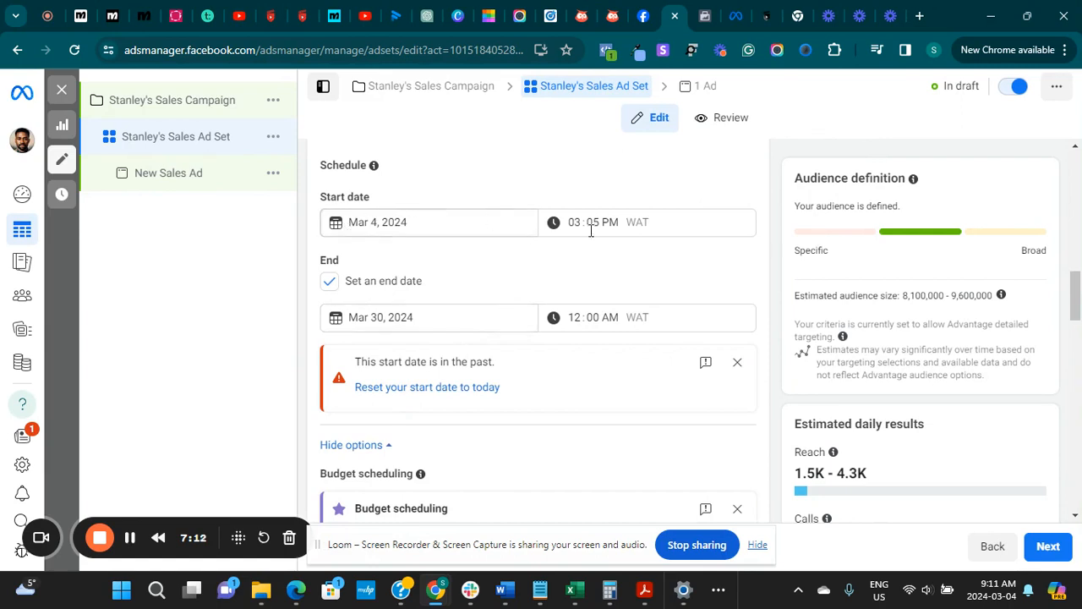
pyautogui.click(328, 282)
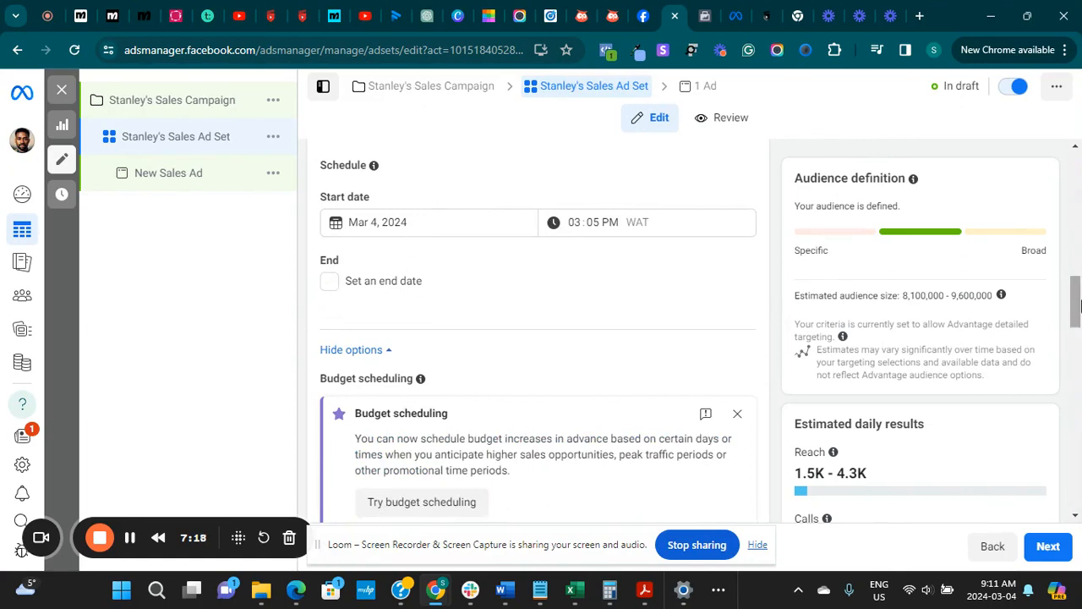
# Set the audience's age range to 25 through 50
pyautogui.moveTo(1076, 304); pyautogui.dragTo(1060, 436)
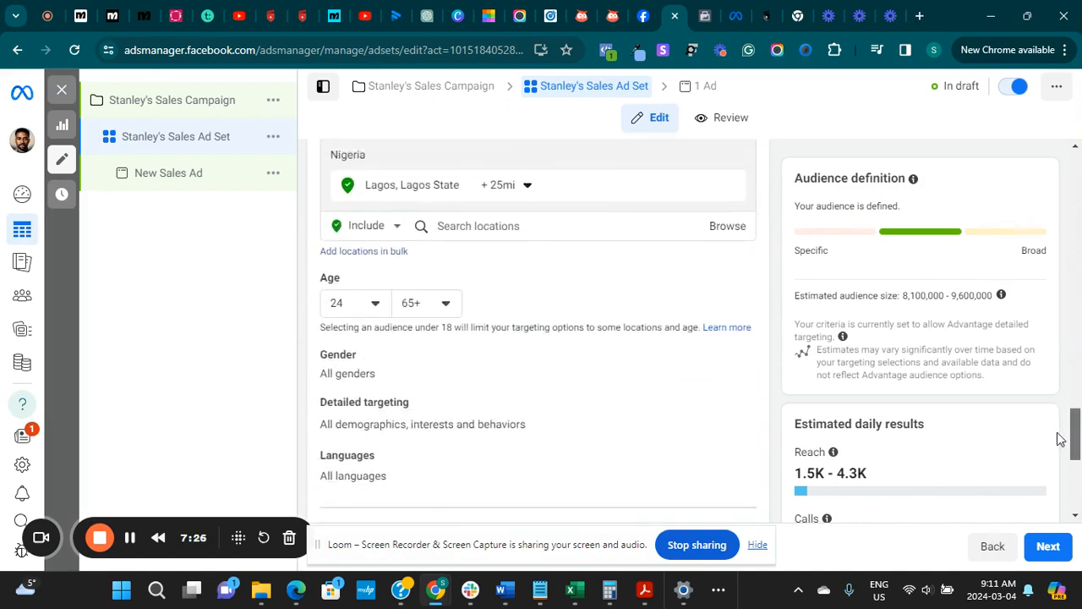
pyautogui.click(447, 307)
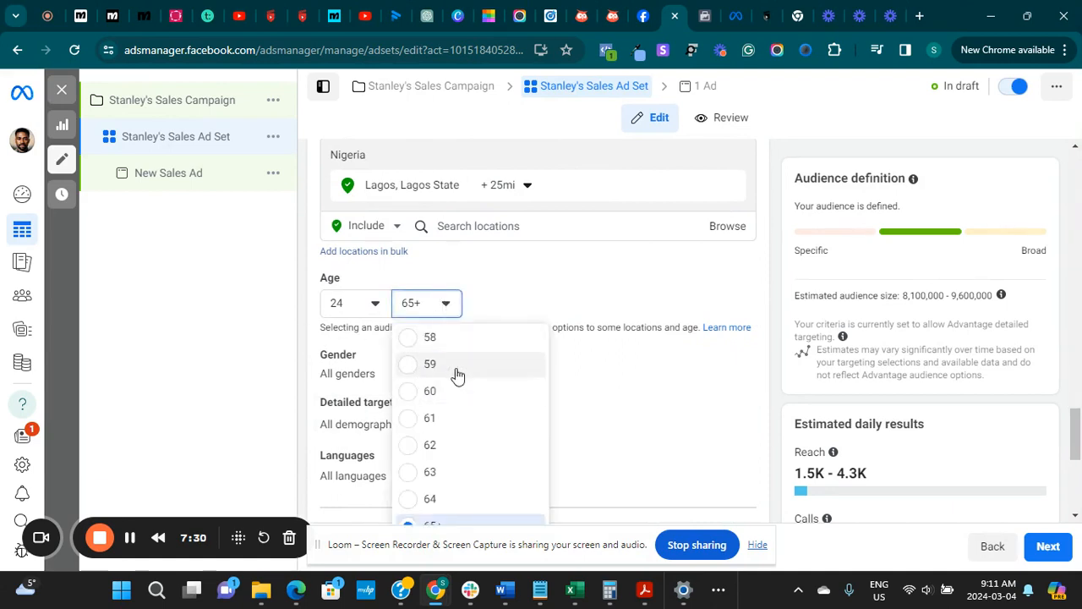
pyautogui.scroll(4, 459, 374)
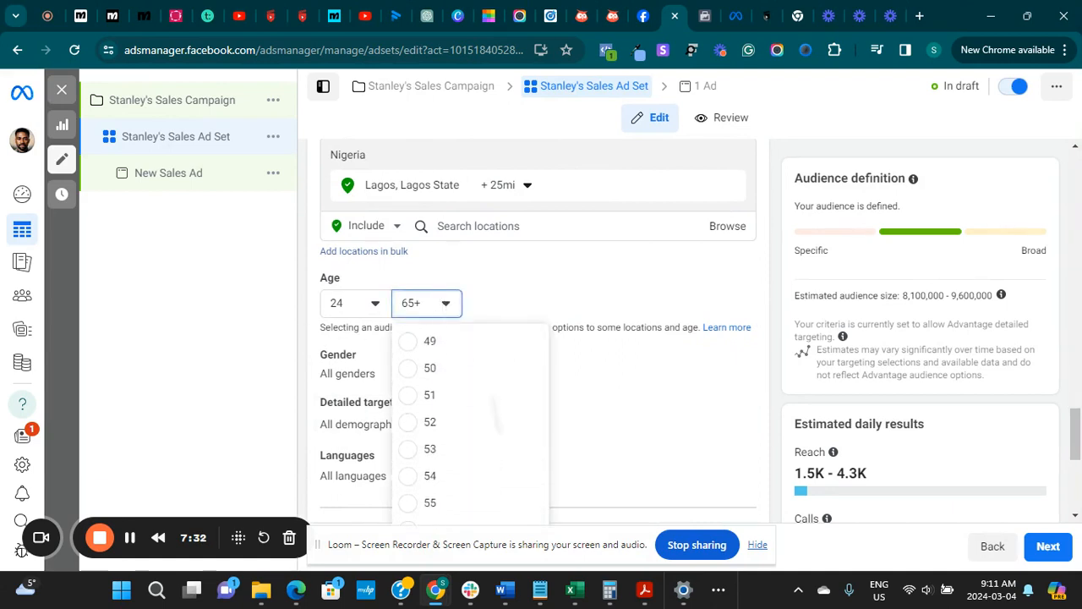
pyautogui.click(459, 377)
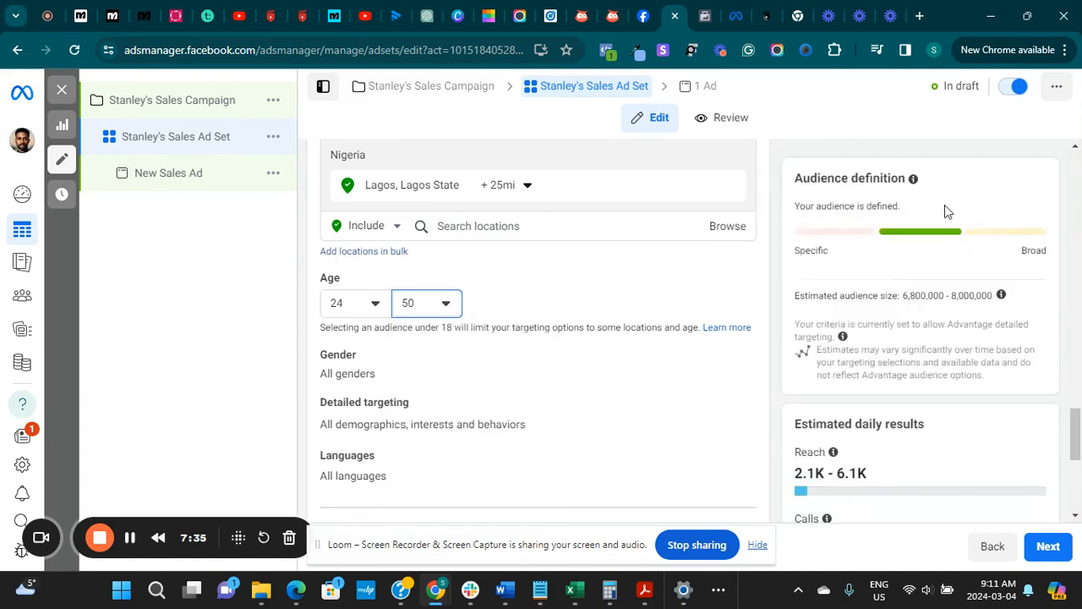
pyautogui.click(378, 309)
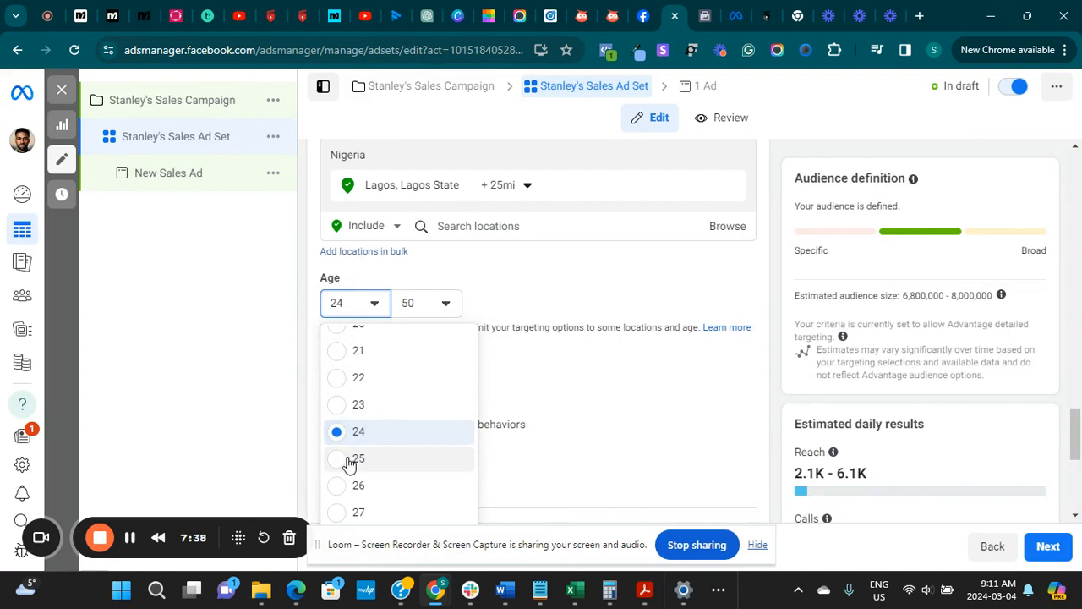
pyautogui.click(353, 459)
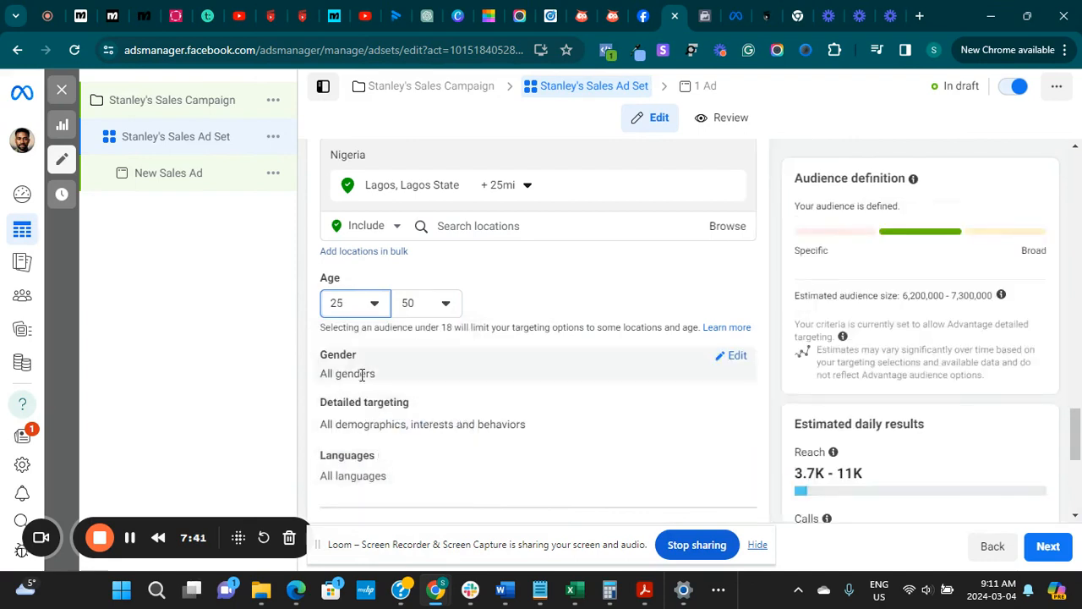
# Try the Men and Women gender options for the audience and return the gender to All
pyautogui.click(731, 361)
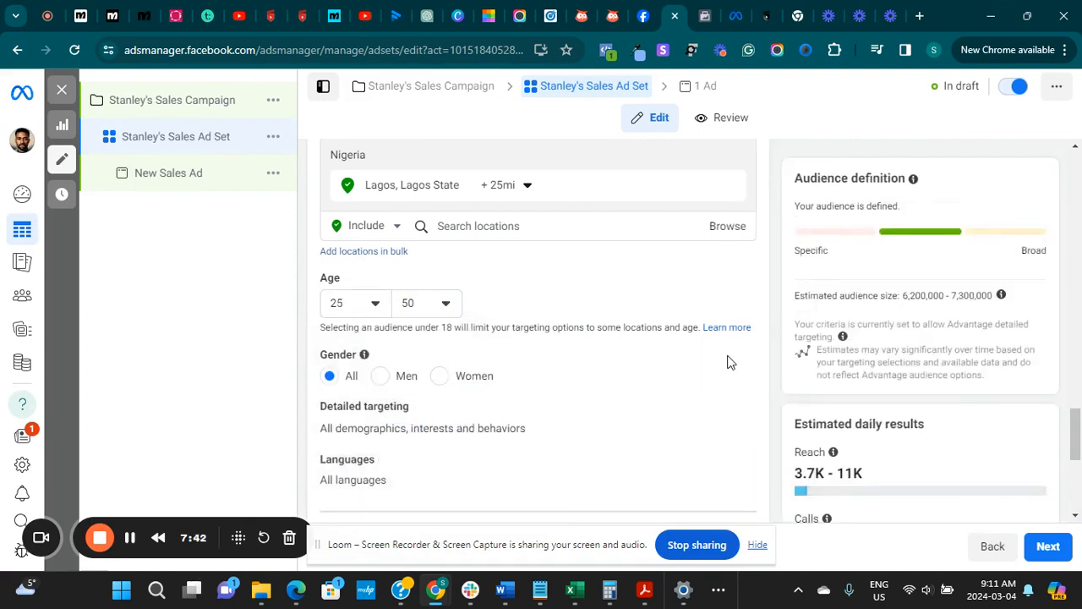
pyautogui.click(381, 375)
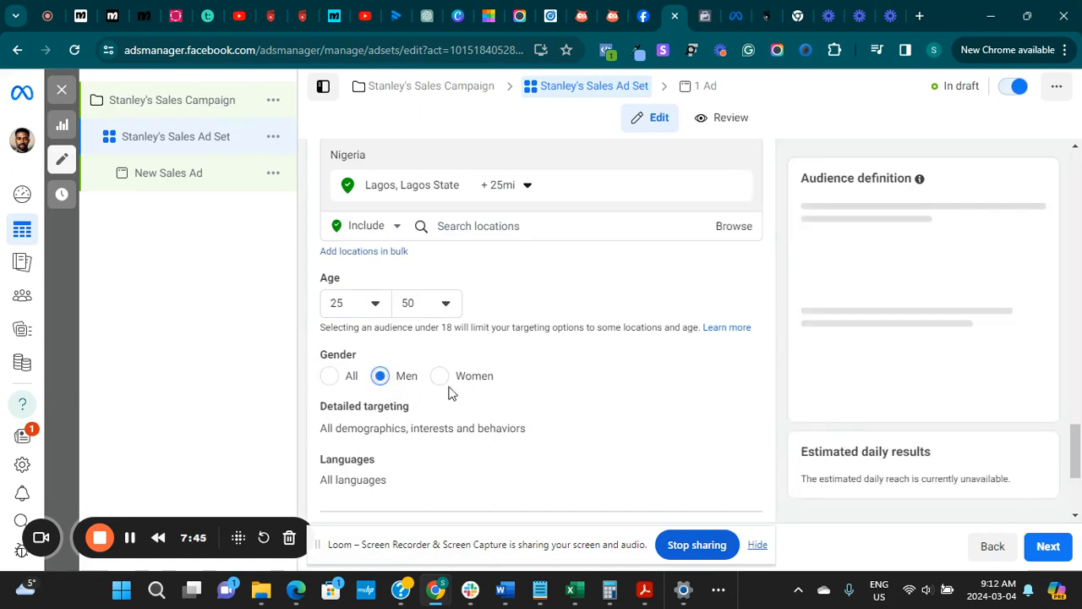
pyautogui.click(445, 385)
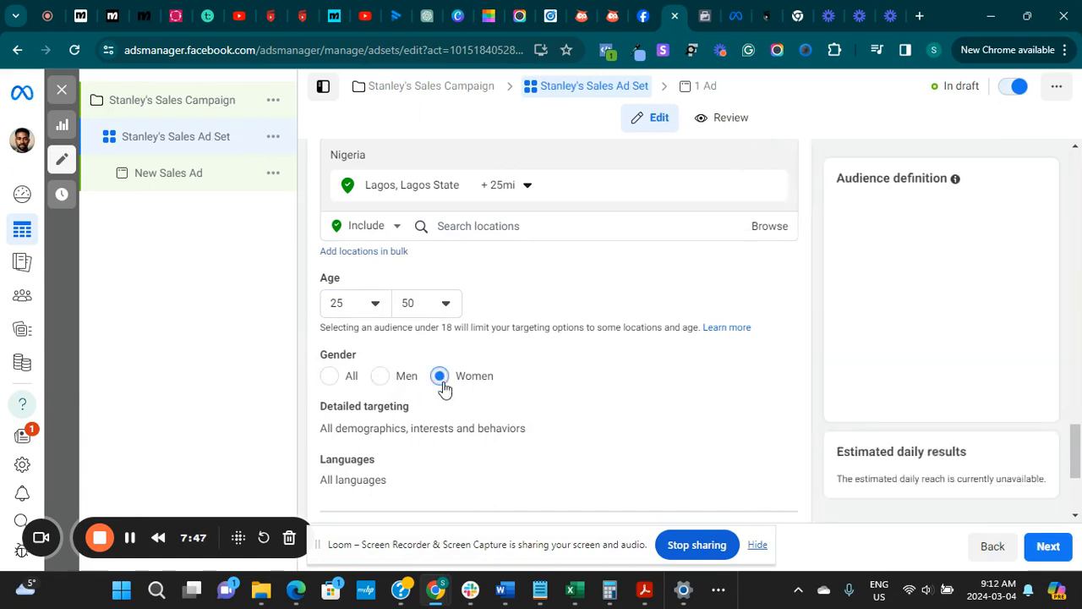
pyautogui.click(327, 377)
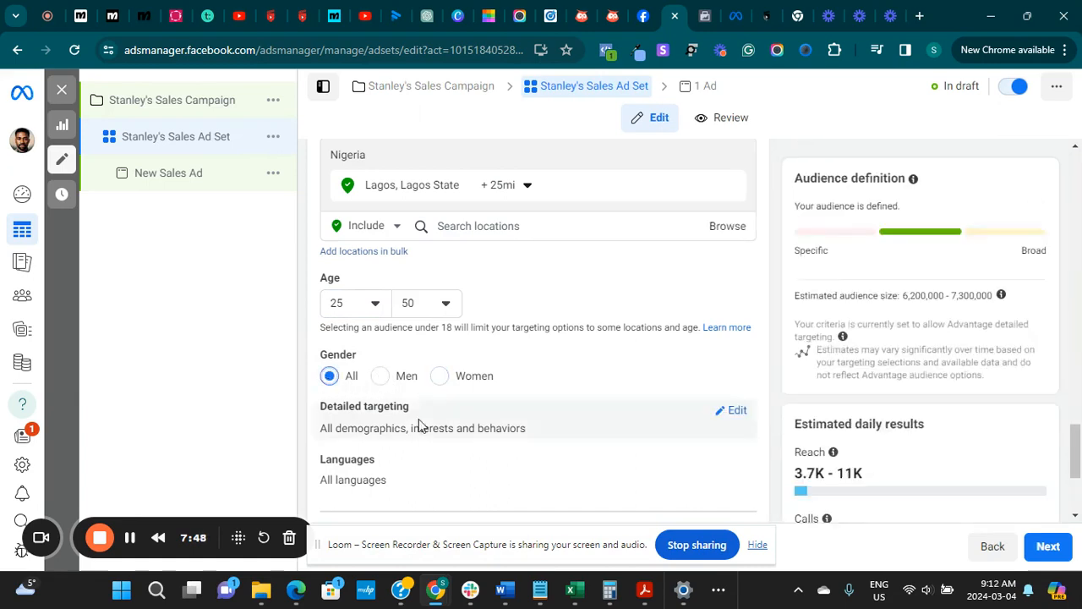
# Search the detailed targeting for "busines" and include the Business (business & finance) interest
pyautogui.click(733, 412)
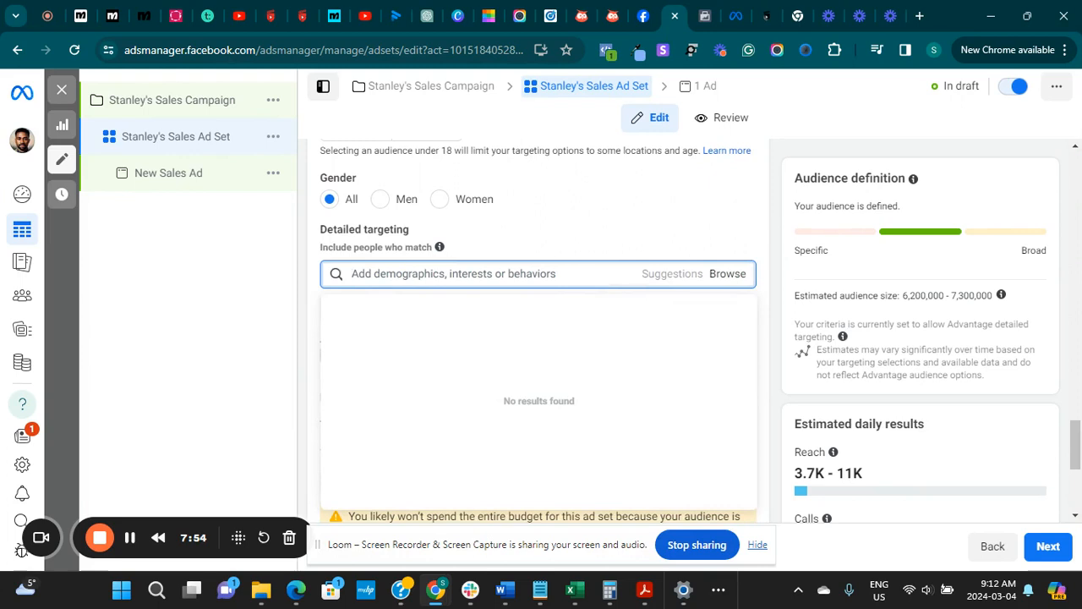
pyautogui.write('busines')
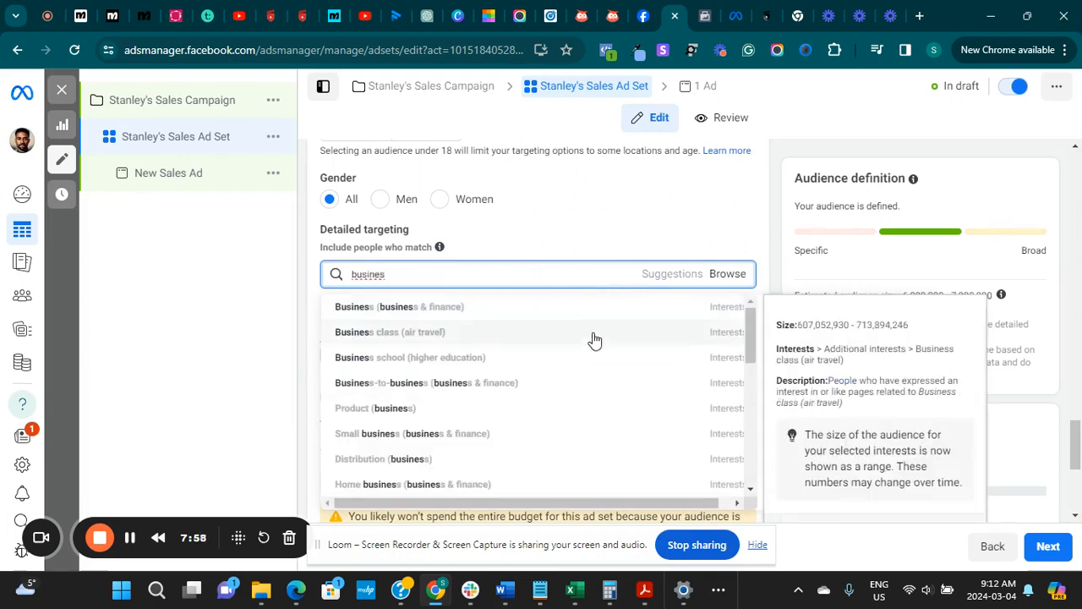
pyautogui.click(548, 310)
# Search the detailed targeting for "personal finance" and include the Business and Finance industry demographic
pyautogui.click(462, 342)
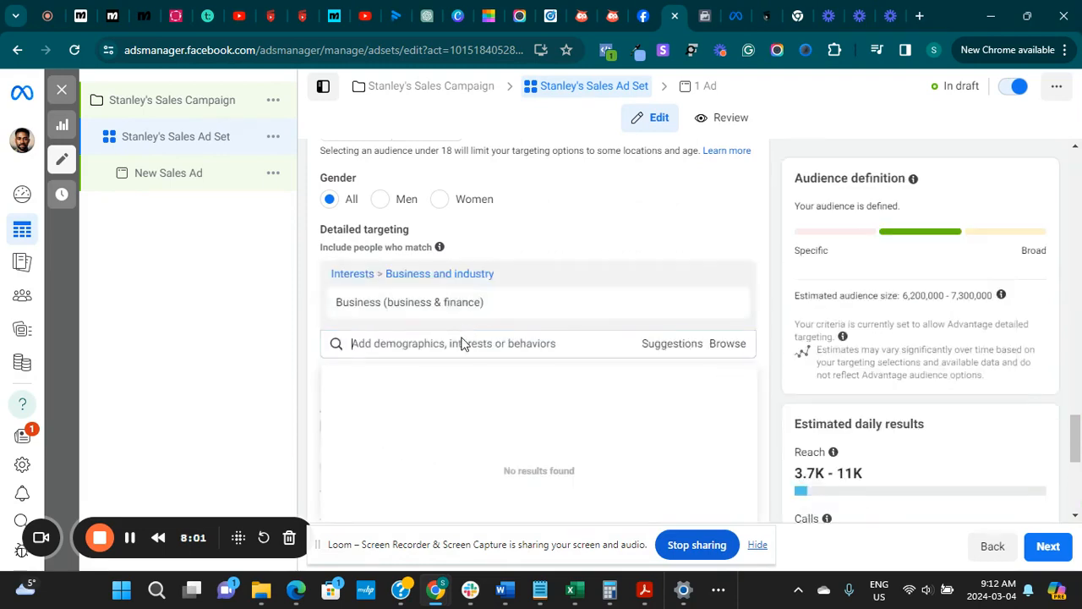
pyautogui.write('personal finance')
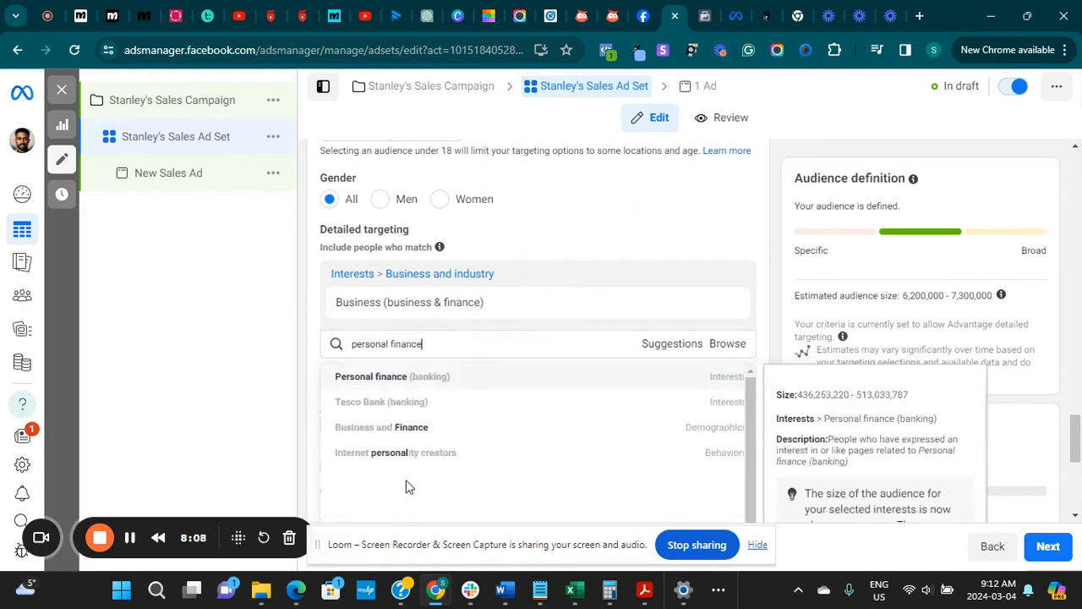
pyautogui.click(415, 430)
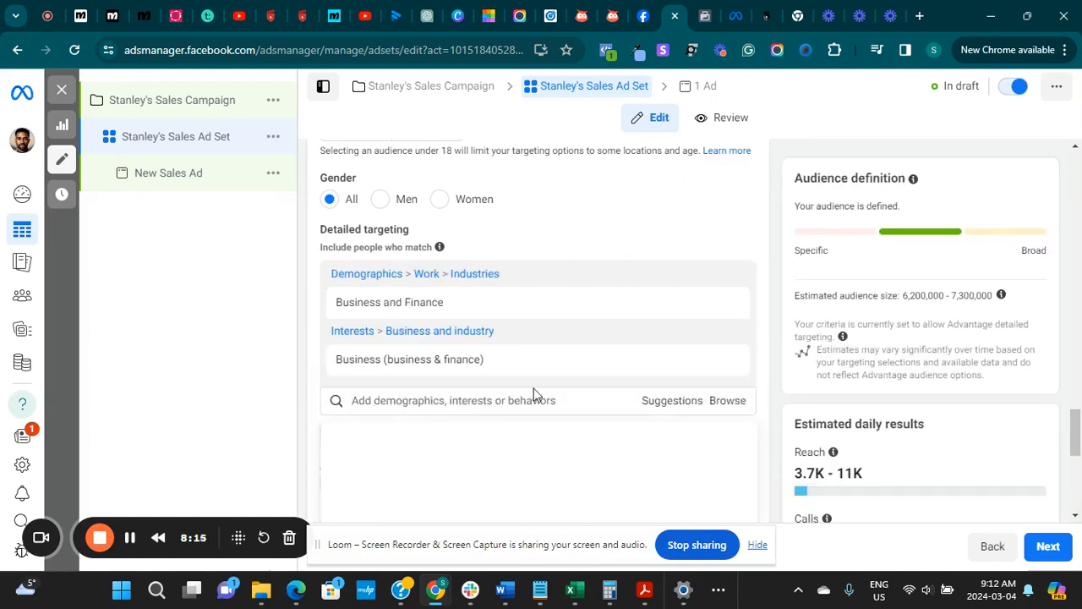
# Add the Small business owners behavior and the Entrepreneurship (business & finance) interest from the detailed targeting suggestions
pyautogui.click(685, 406)
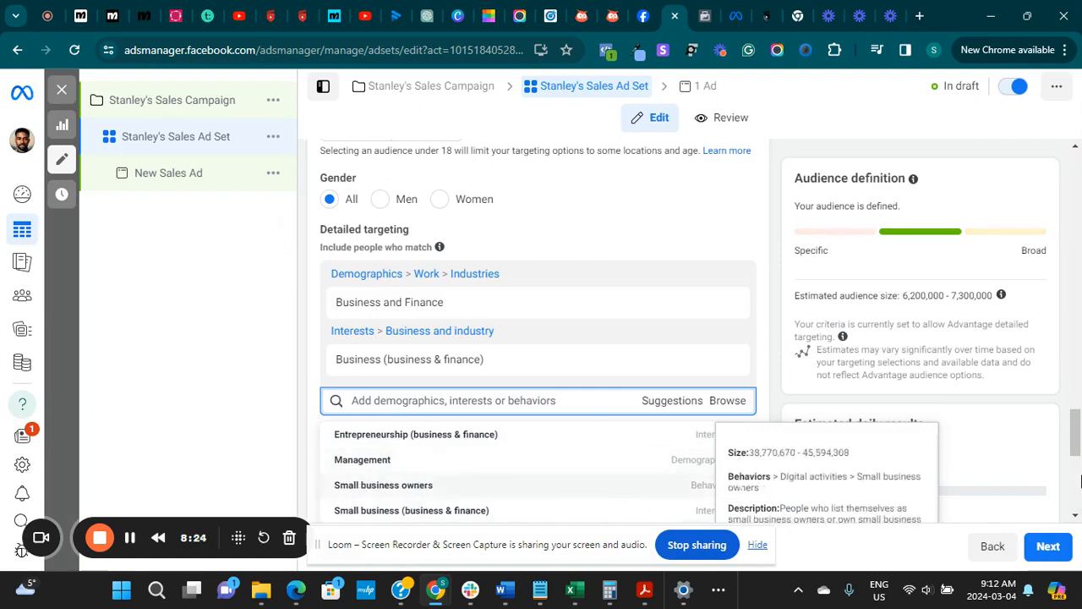
pyautogui.scroll(-3, 1080, 474)
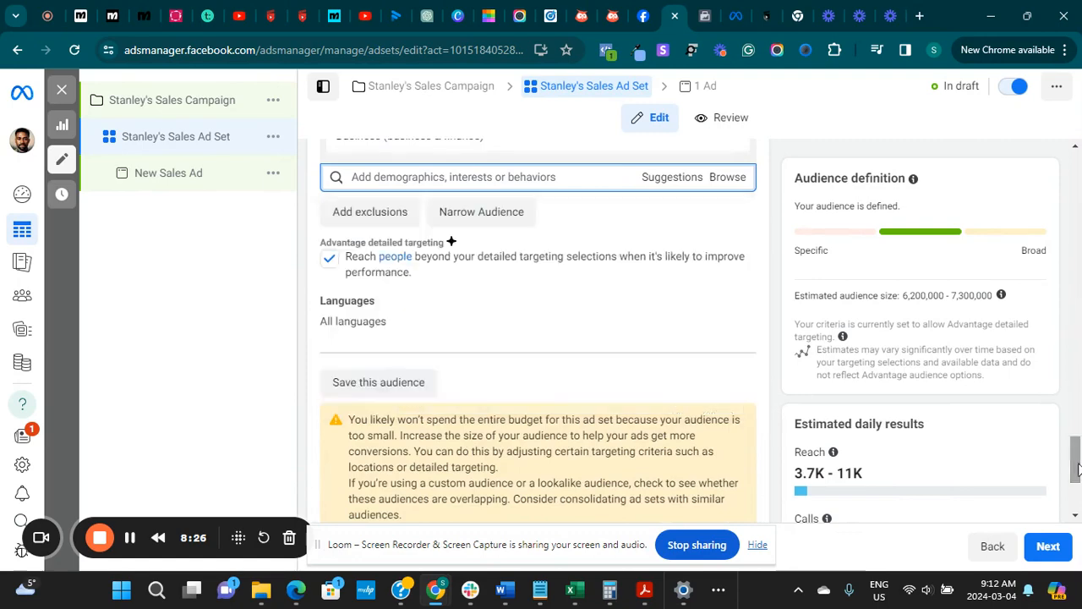
pyautogui.click(670, 180)
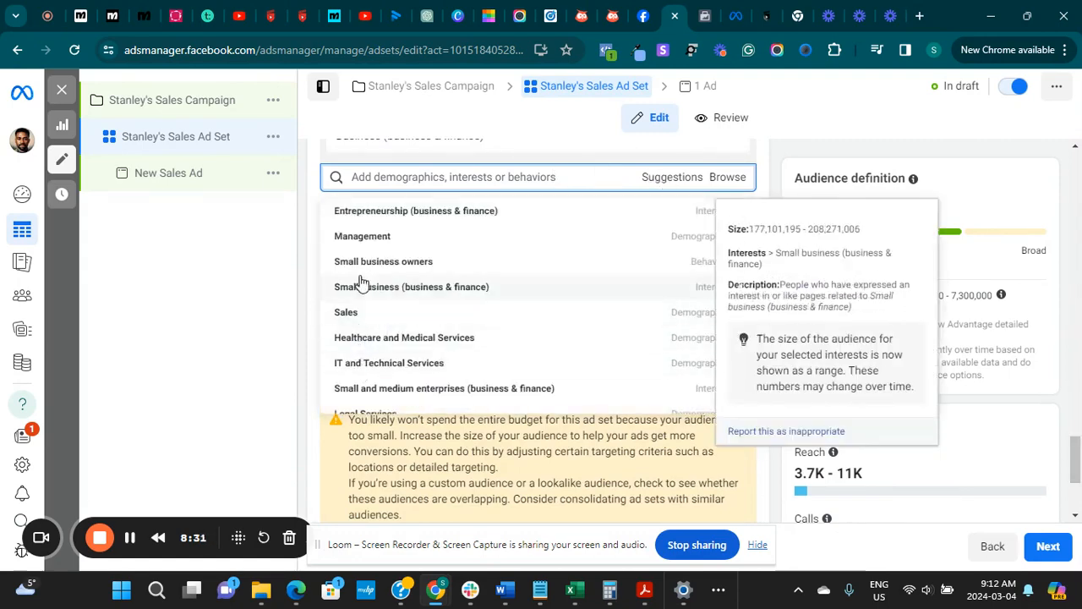
pyautogui.click(429, 264)
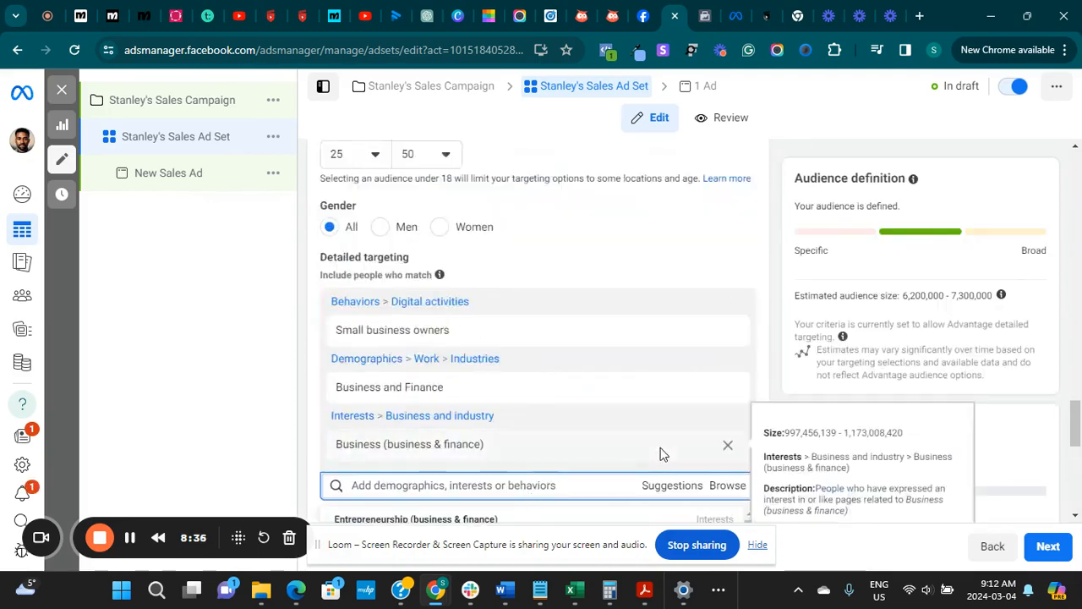
pyautogui.scroll(-2, 660, 451)
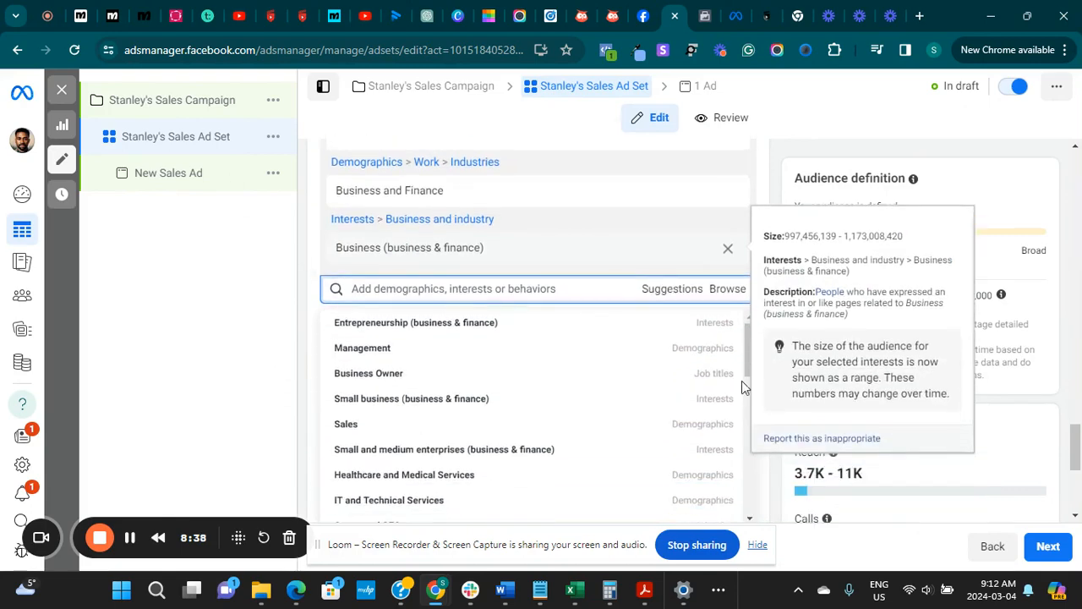
pyautogui.click(445, 330)
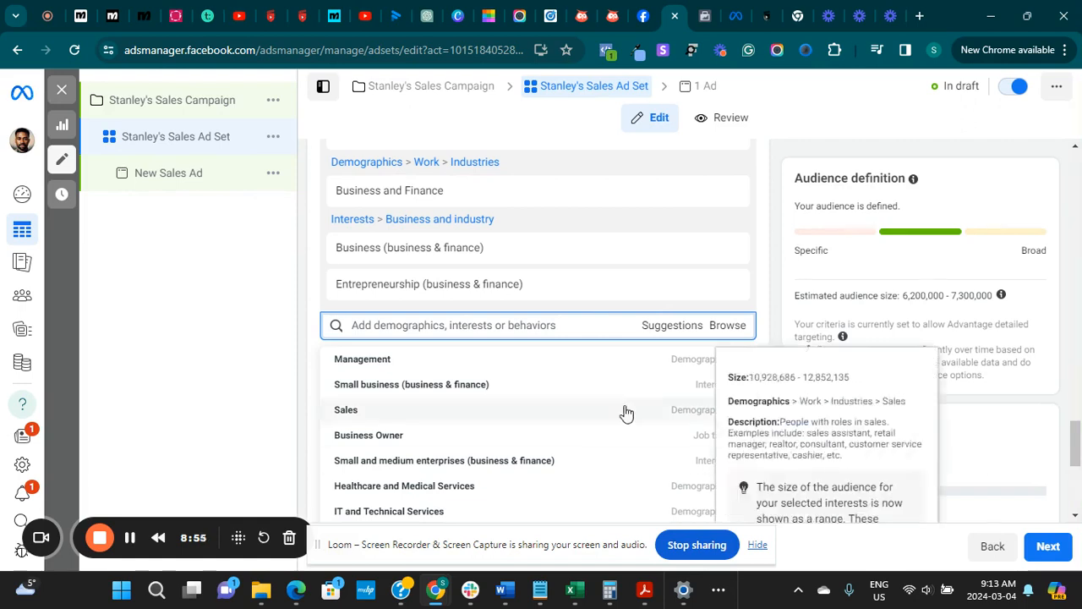
# Close the targeting suggestions and turn off Advantage detailed targeting so the ads stay within the selected targeting
pyautogui.click(667, 327)
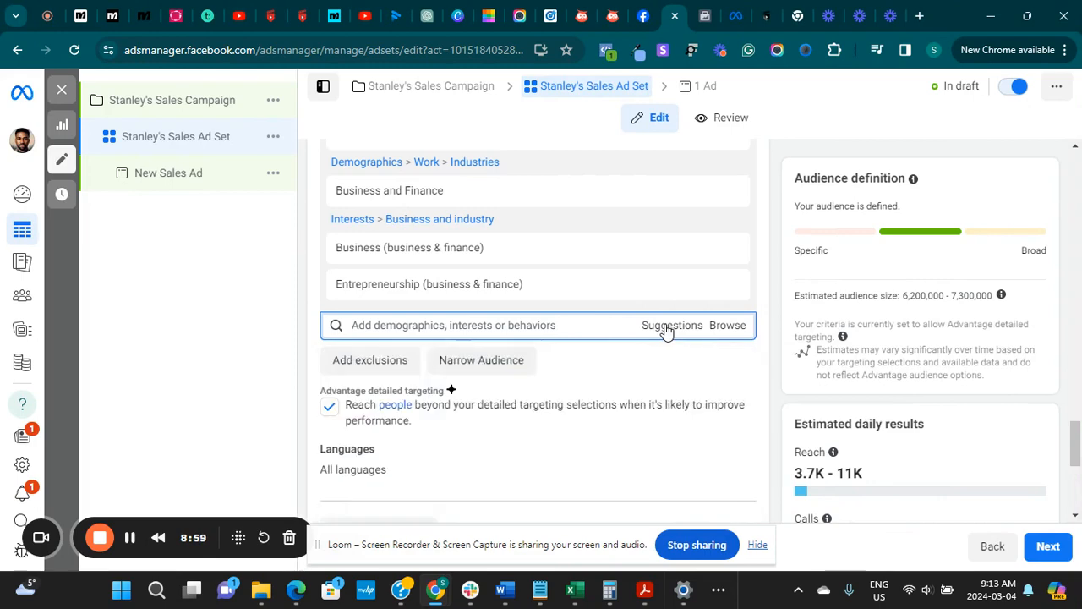
pyautogui.click(667, 327)
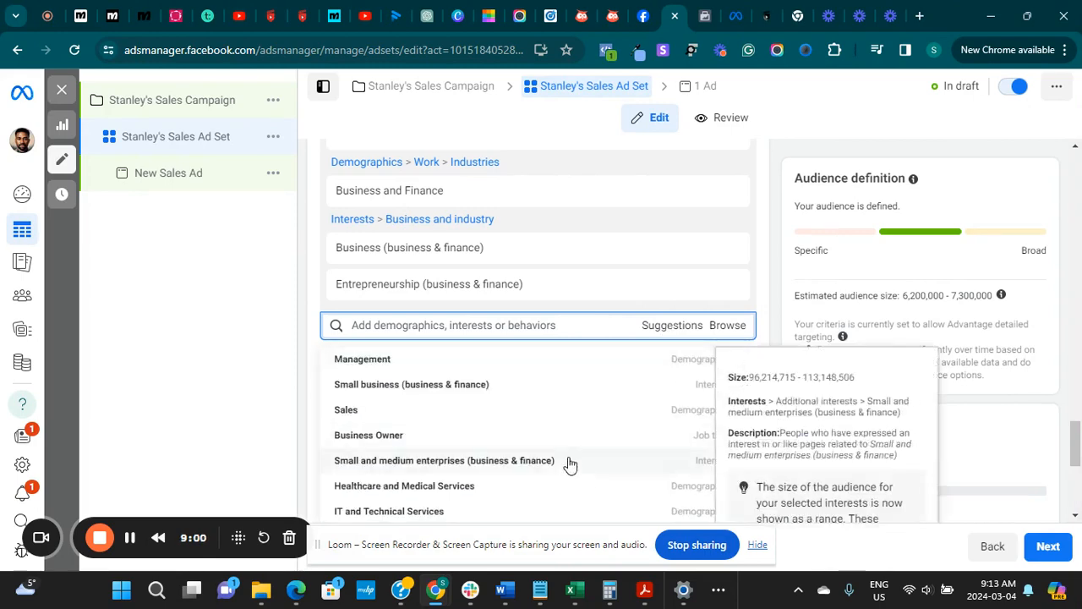
pyautogui.click(312, 423)
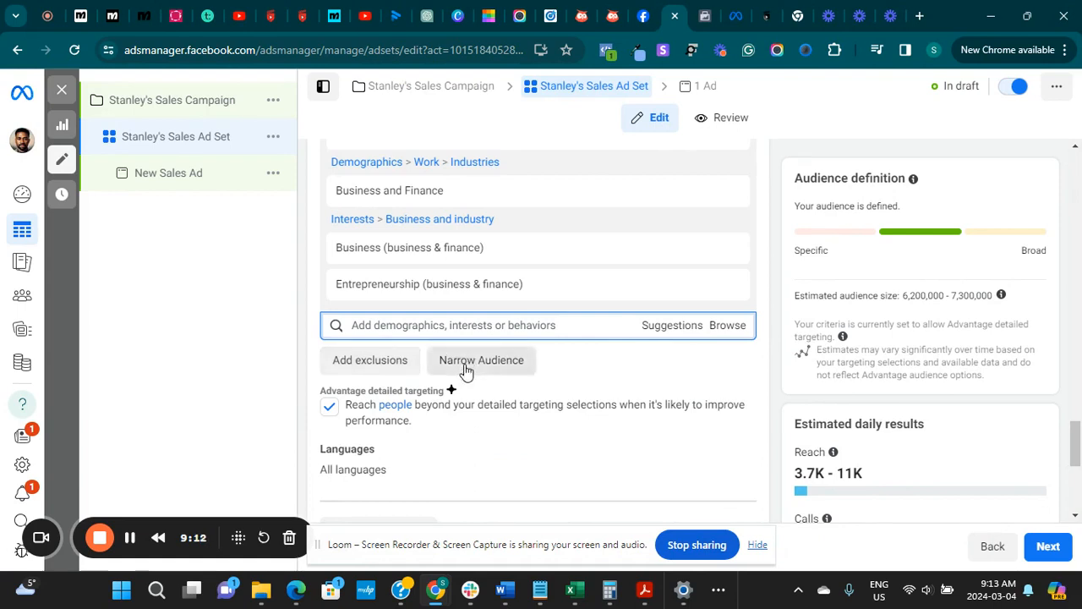
pyautogui.click(328, 409)
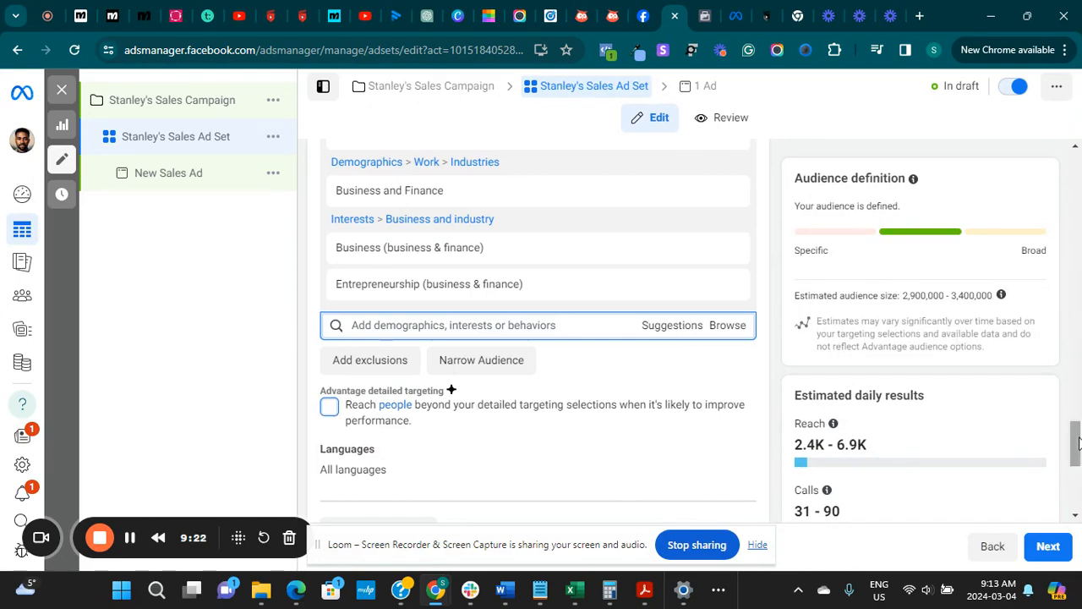
# Switch the ad set to manual placements and deselect the Facebook platform so only Instagram is used
pyautogui.moveTo(1078, 444); pyautogui.dragTo(1079, 489)
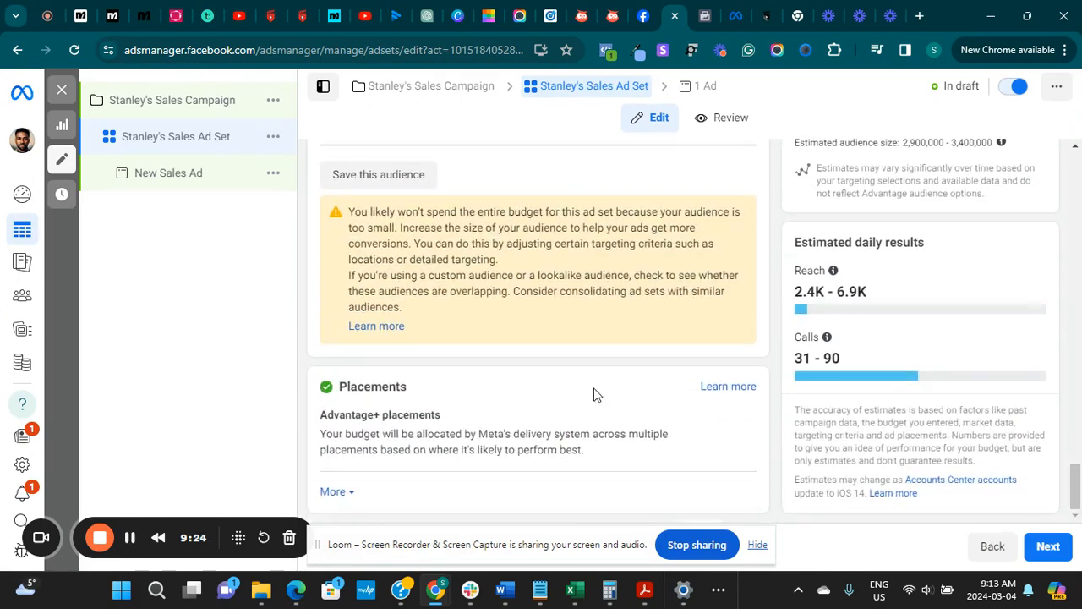
pyautogui.click(722, 423)
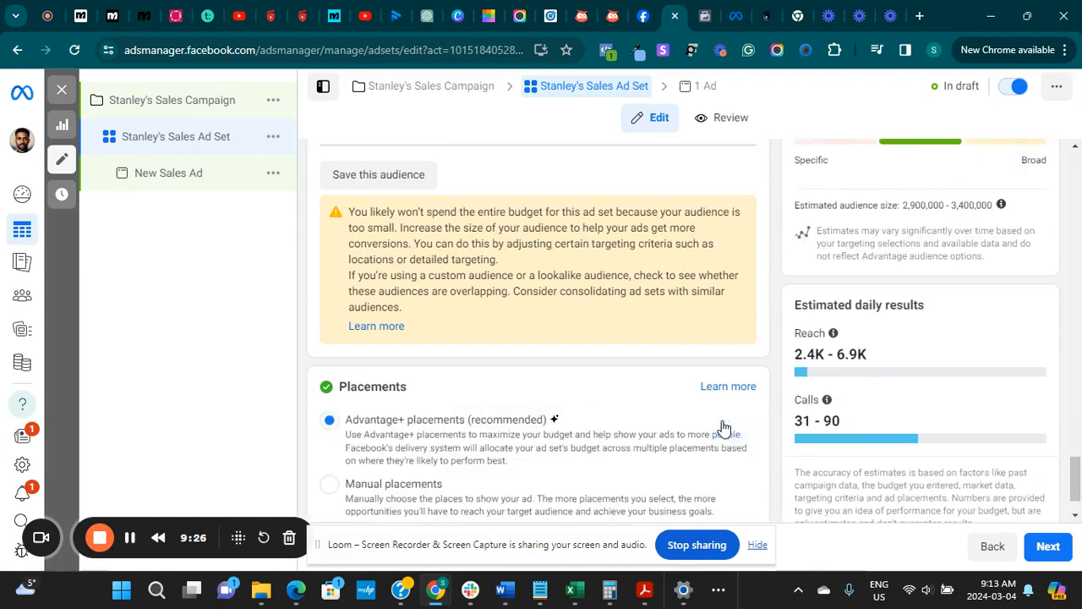
pyautogui.click(329, 486)
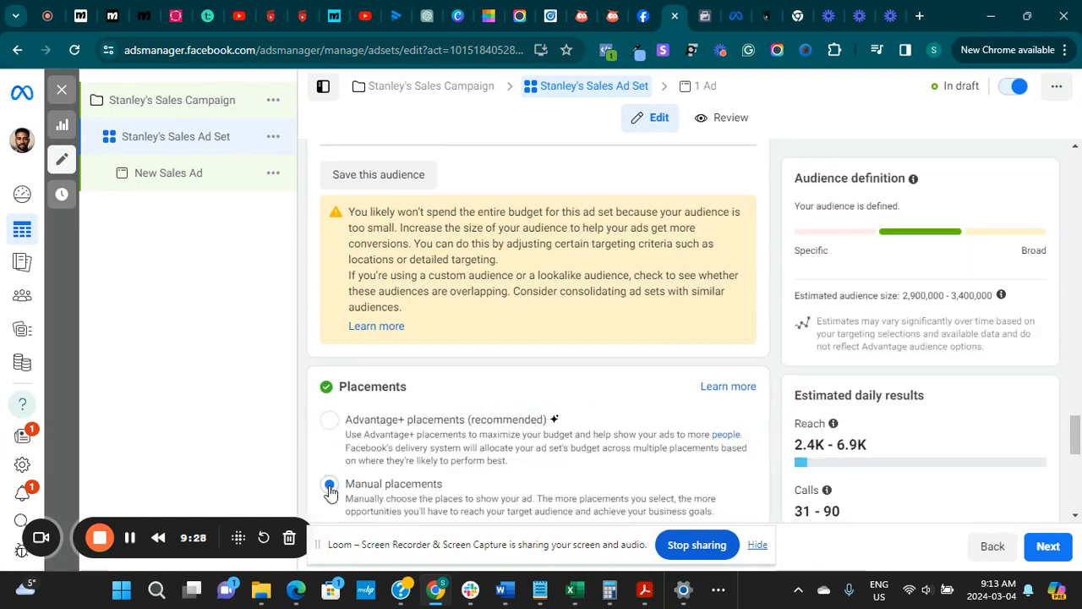
pyautogui.scroll(-3, 1076, 427)
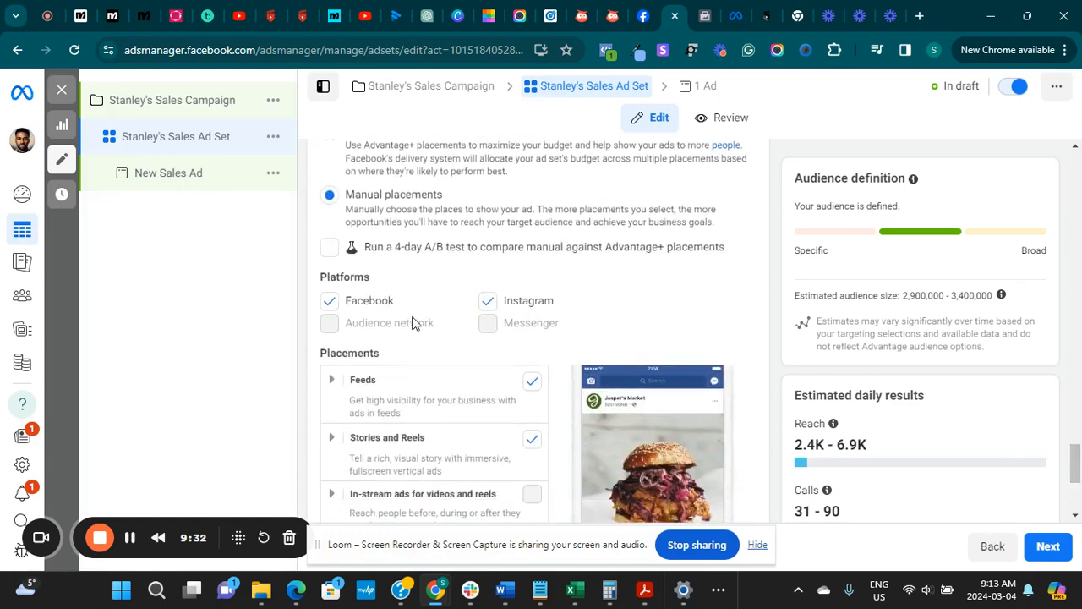
pyautogui.click(329, 302)
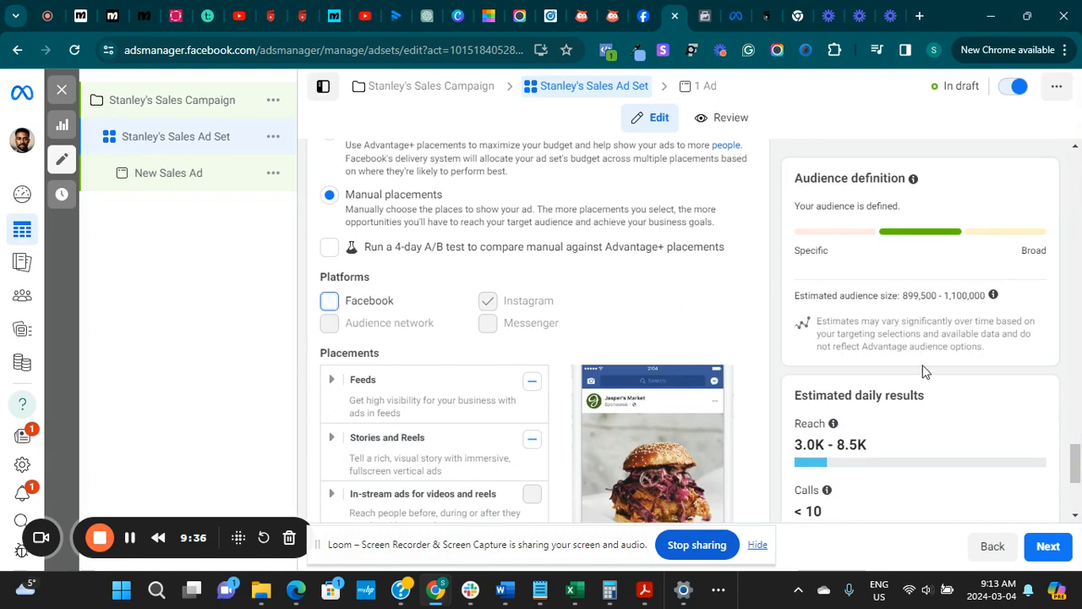
pyautogui.scroll(-5, 924, 372)
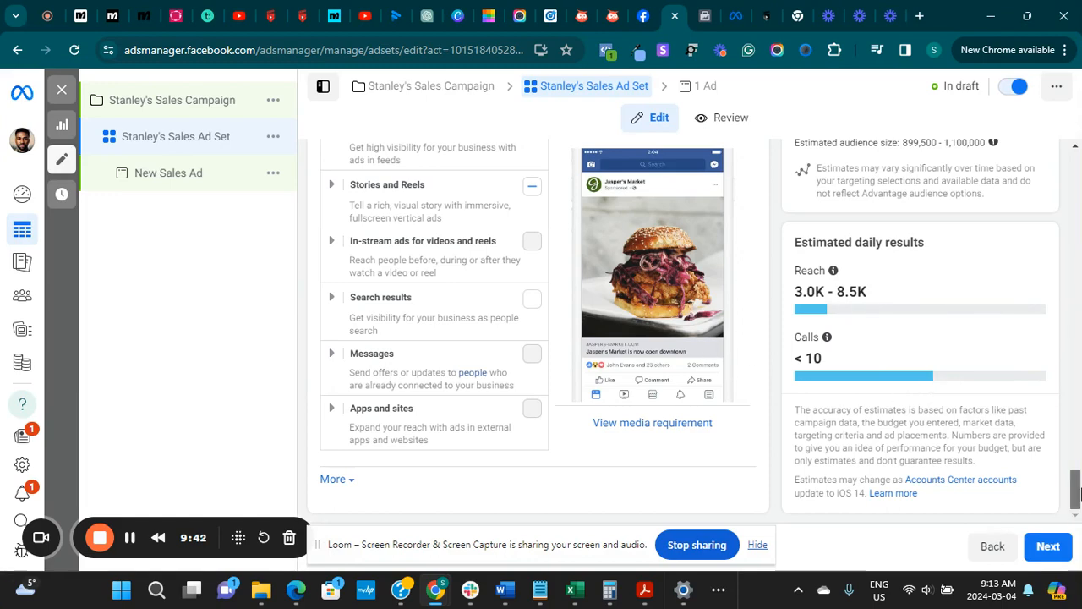
pyautogui.scroll(2, 1076, 493)
pyautogui.scroll(-2, 914, 411)
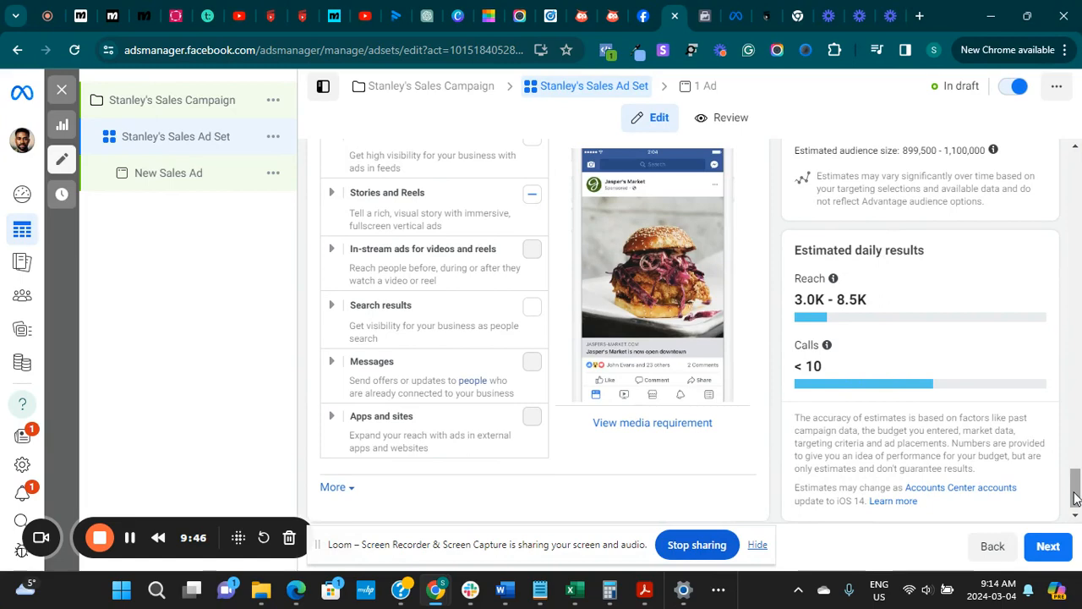
# Remove all included detailed targeting entries: Entrepreneurship, Business, Small business owners, and Business and Finance
pyautogui.moveTo(1076, 497); pyautogui.dragTo(1079, 424)
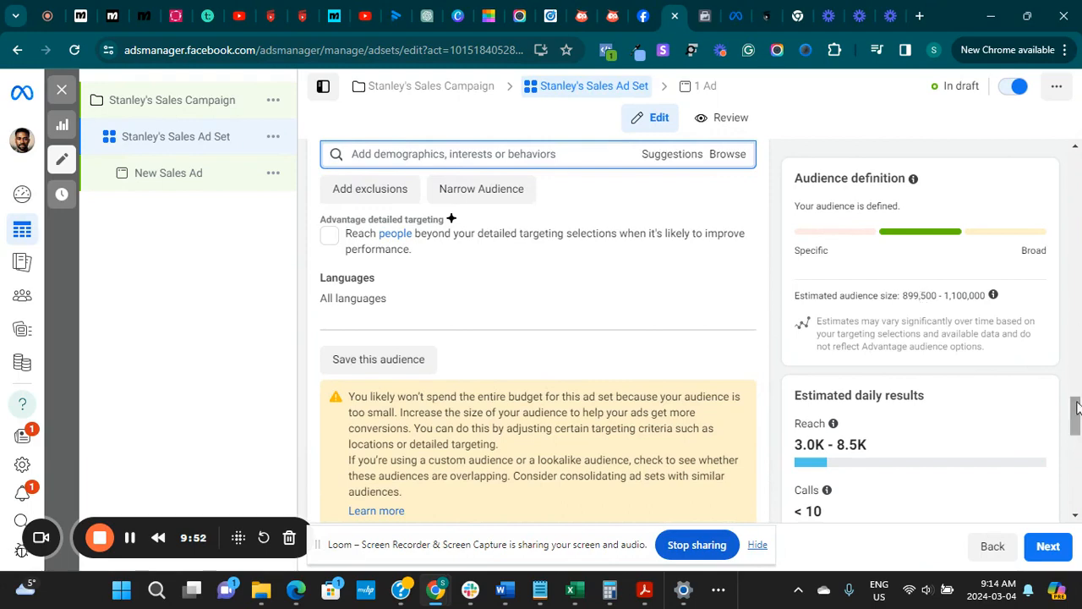
pyautogui.moveTo(1077, 413); pyautogui.dragTo(1077, 385)
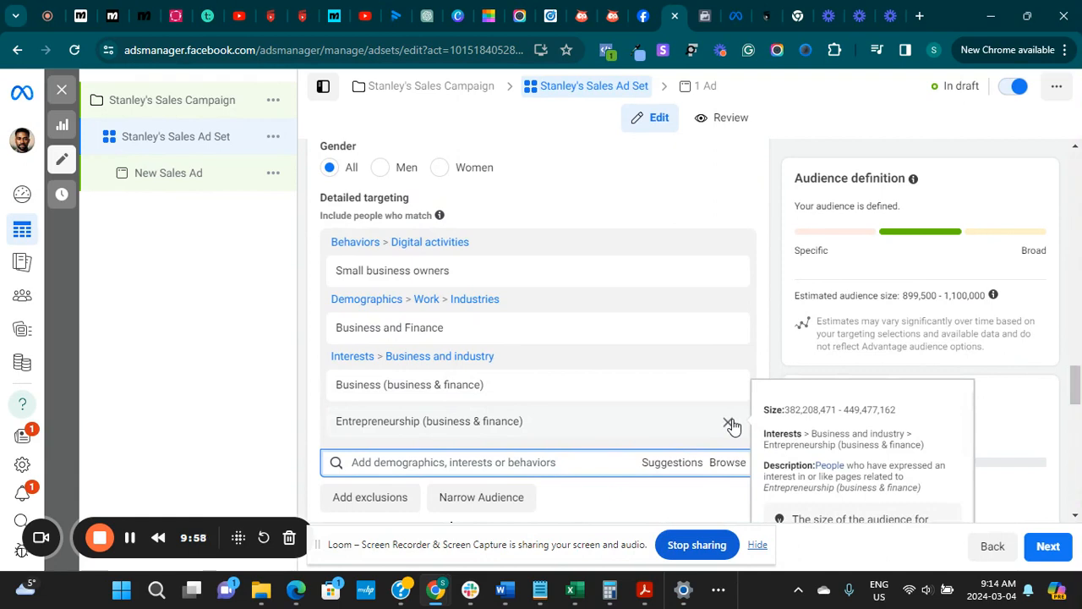
pyautogui.click(729, 423)
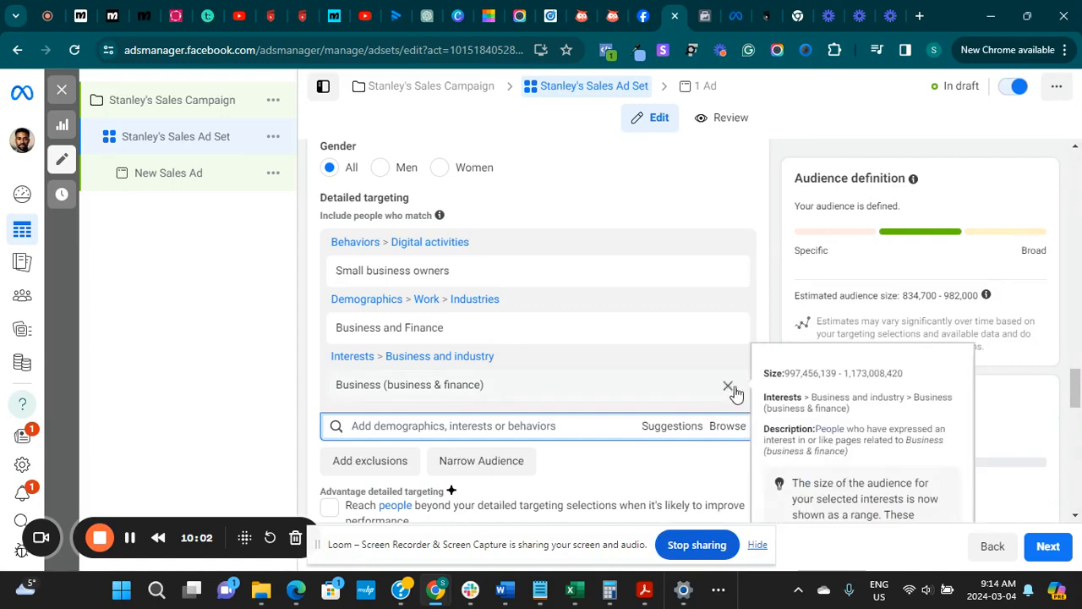
pyautogui.click(728, 388)
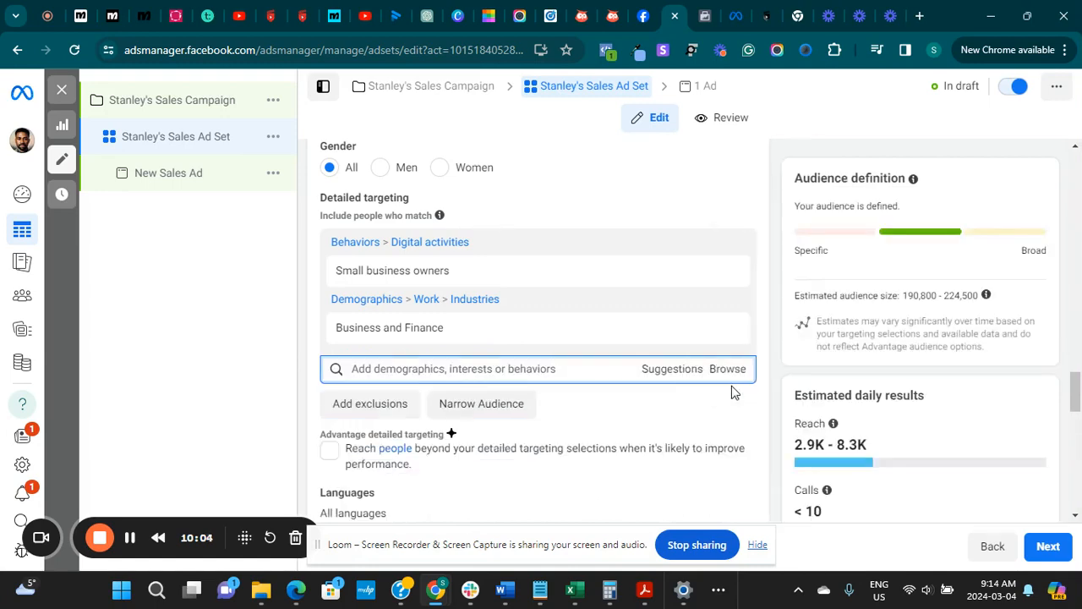
pyautogui.moveTo(545, 249)
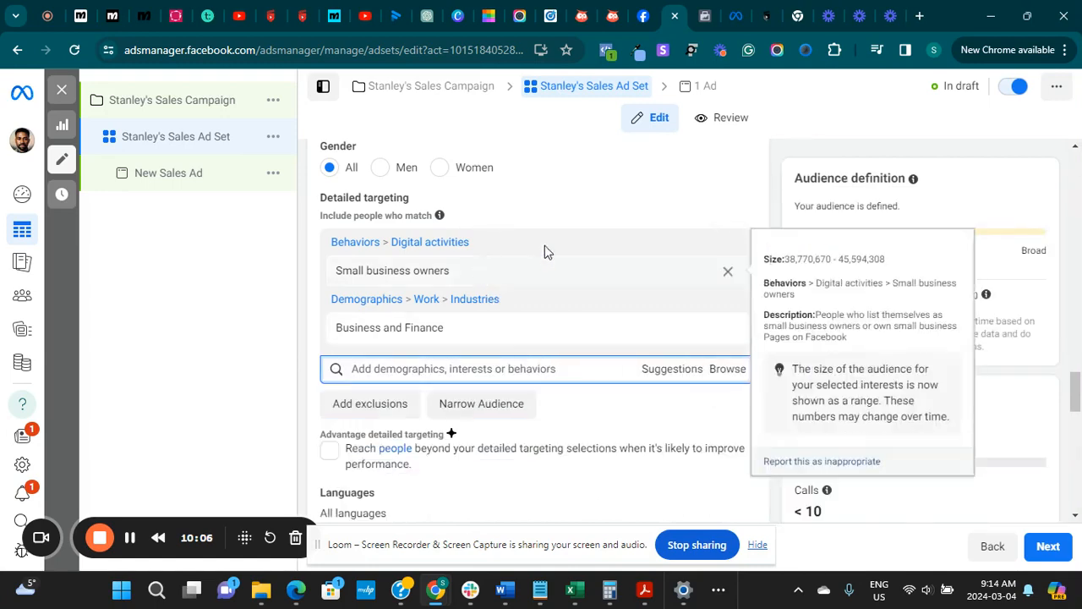
pyautogui.click(728, 272)
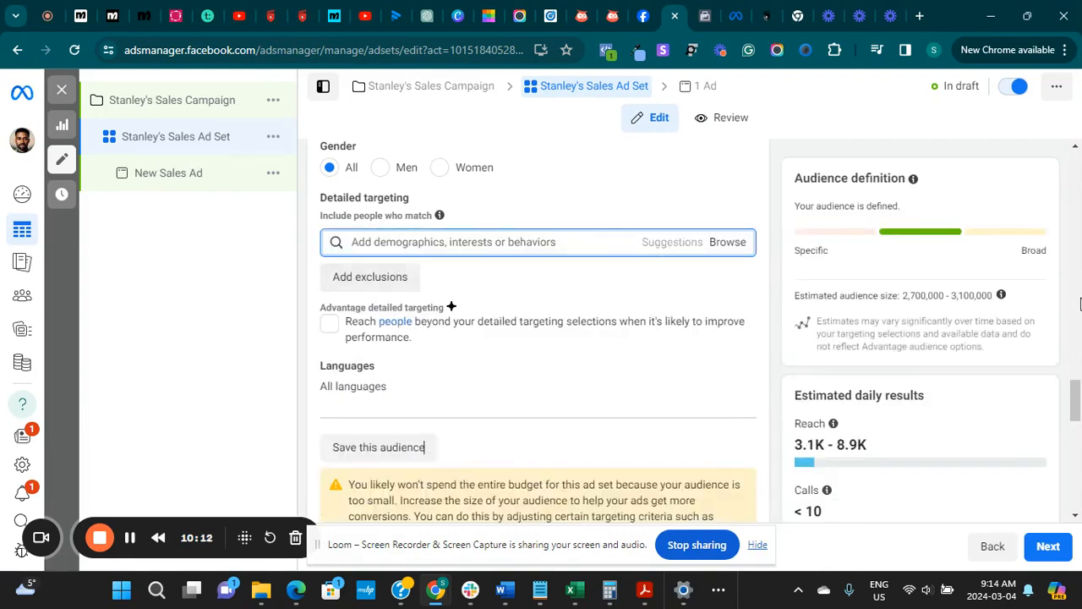
# Try including the Finance (business & finance) interest in the detailed targeting and remove it
pyautogui.moveTo(1081, 414); pyautogui.dragTo(1081, 411)
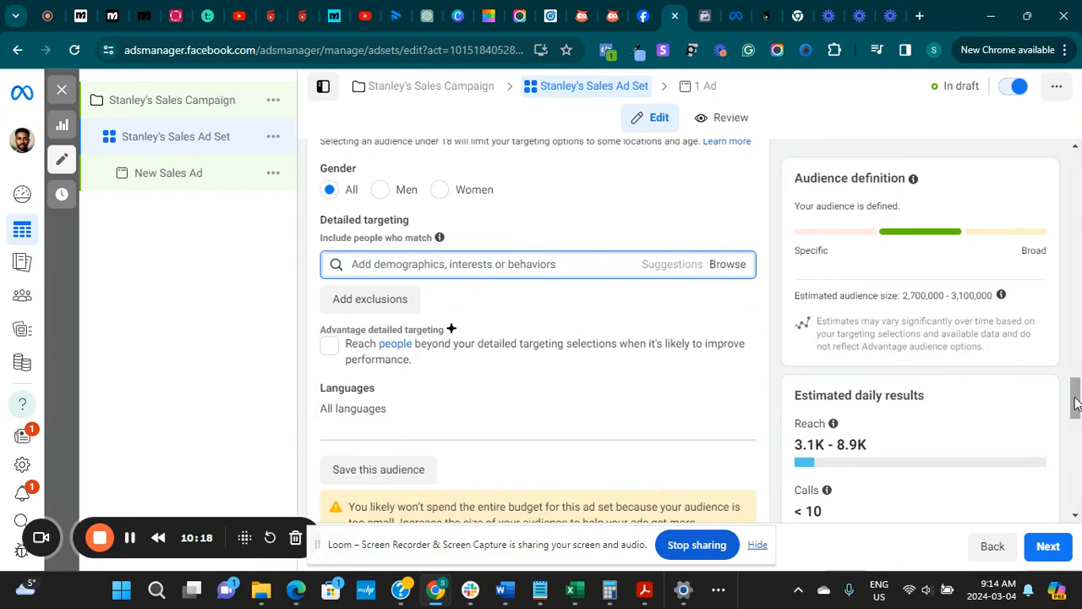
pyautogui.moveTo(1076, 402); pyautogui.dragTo(1069, 372)
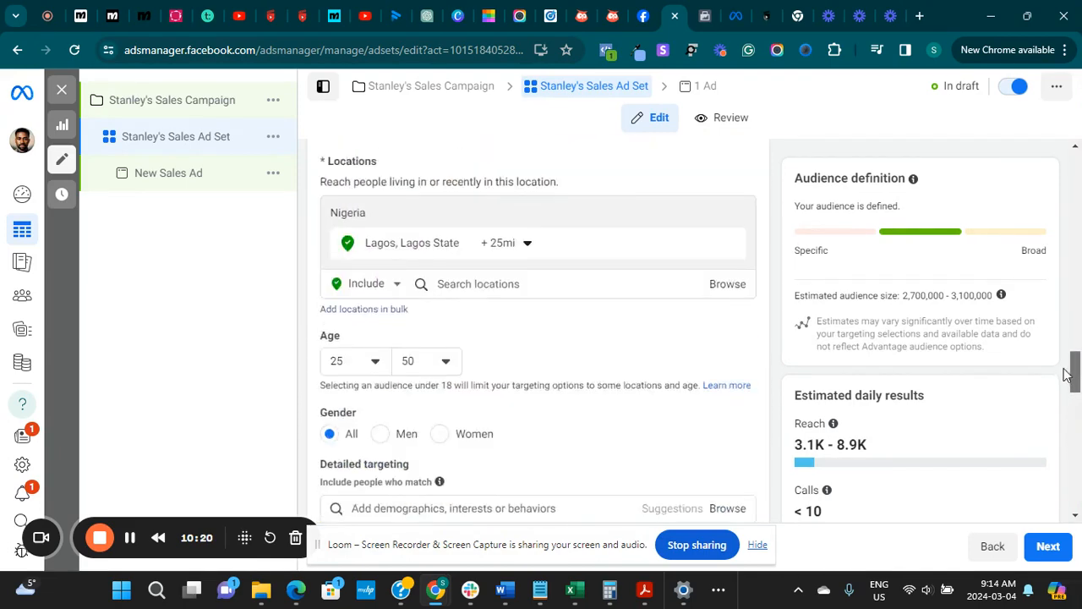
pyautogui.scroll(-2, 451, 428)
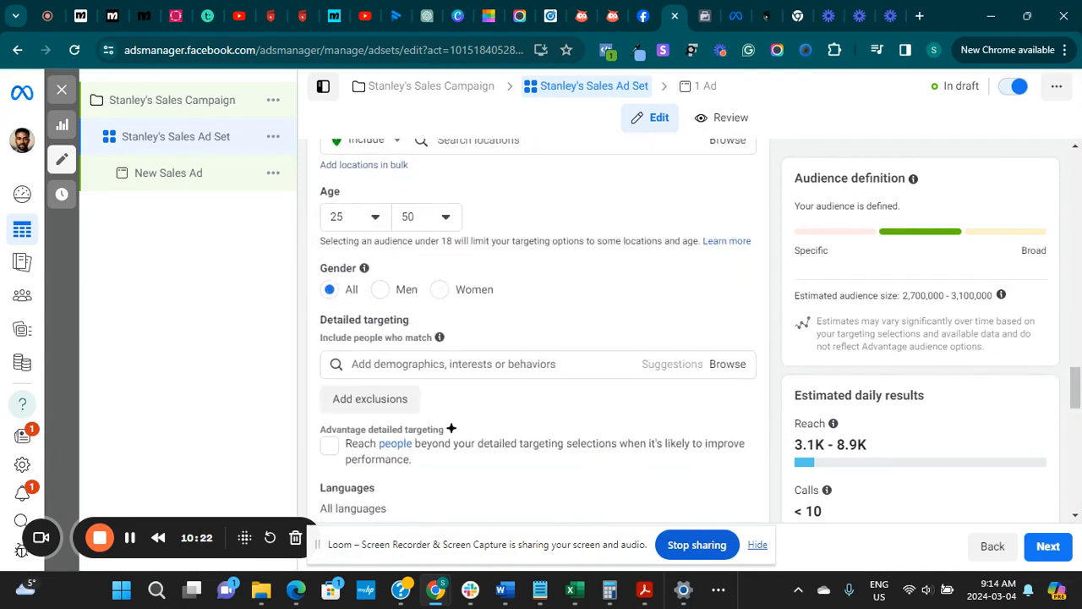
pyautogui.click(497, 365)
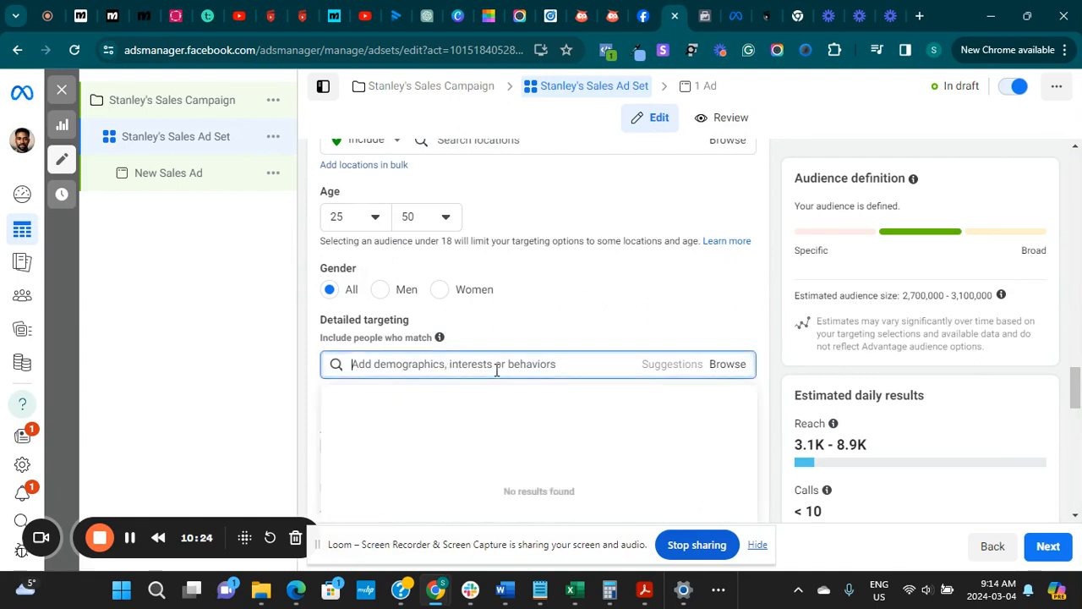
pyautogui.write('finance')
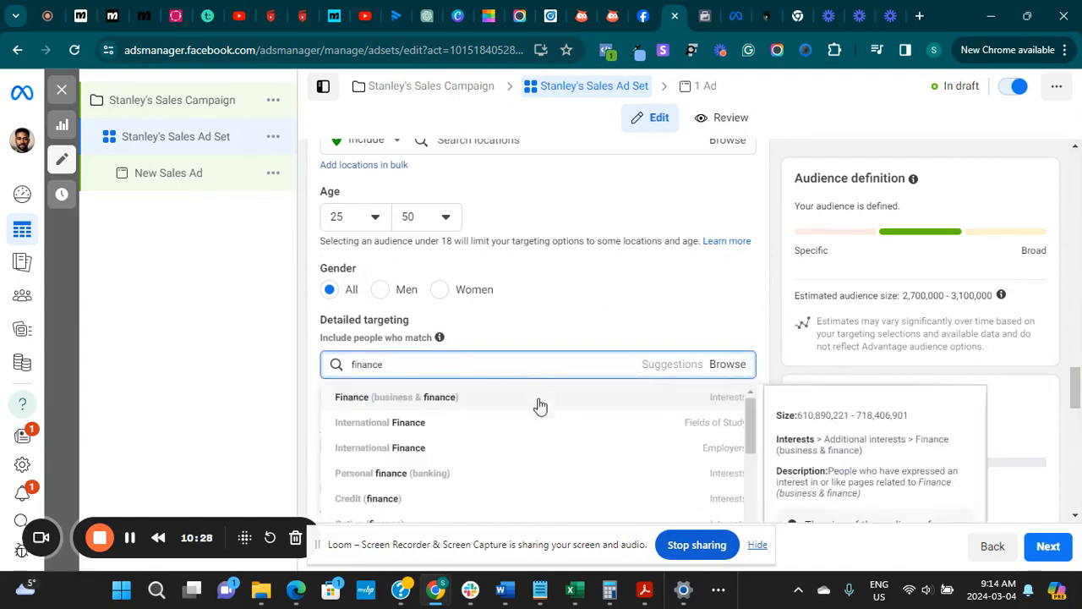
pyautogui.click(511, 397)
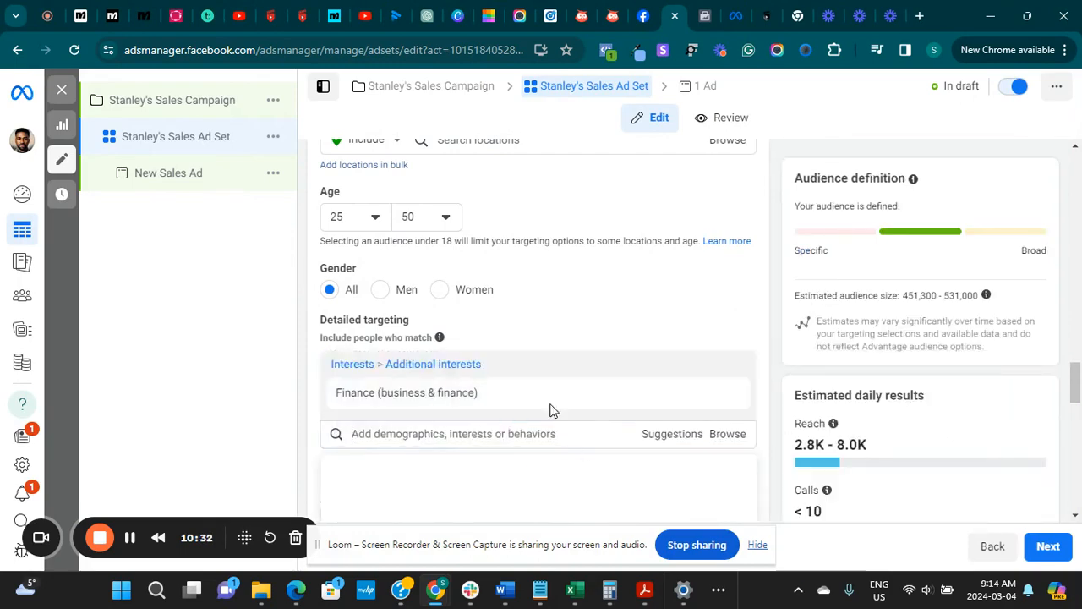
pyautogui.moveTo(723, 415)
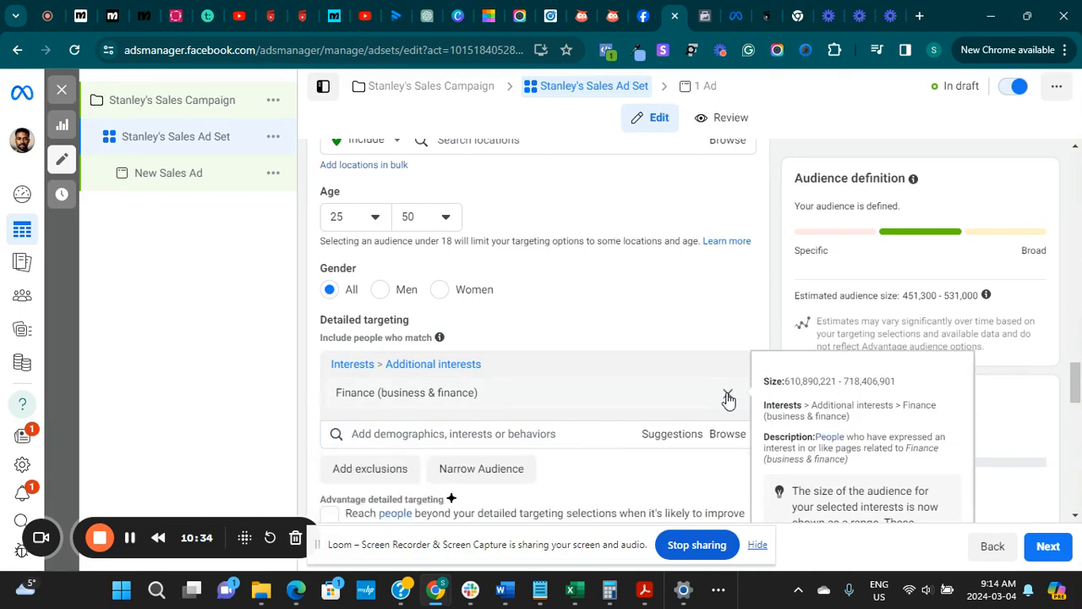
pyautogui.click(730, 395)
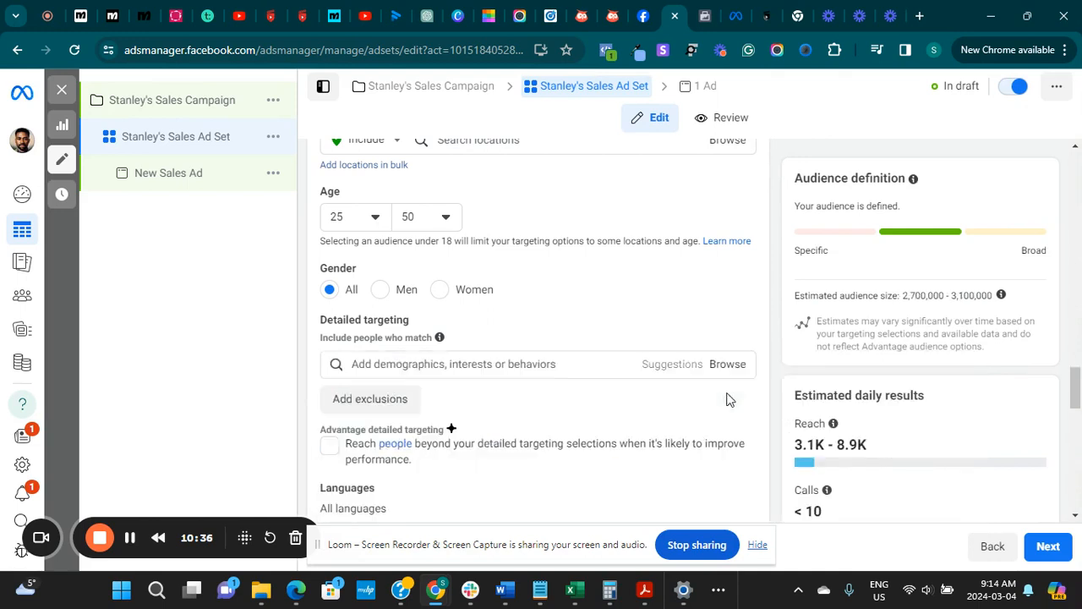
# Search the detailed targeting for "finance" and include the Personal finance (banking) interest
pyautogui.scroll(2, 1078, 383)
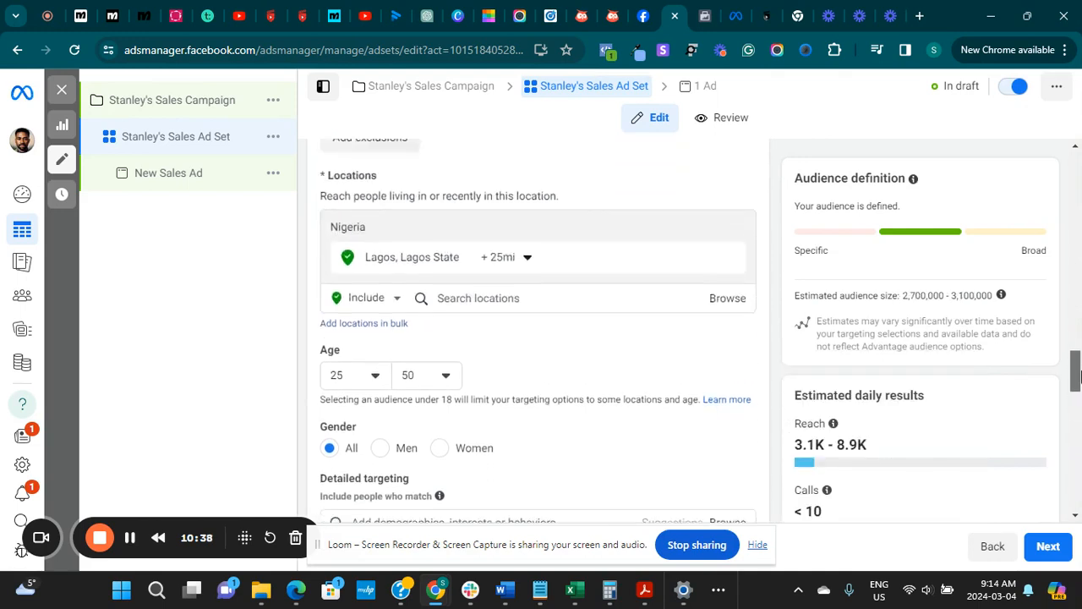
pyautogui.moveTo(1078, 383); pyautogui.dragTo(1077, 400)
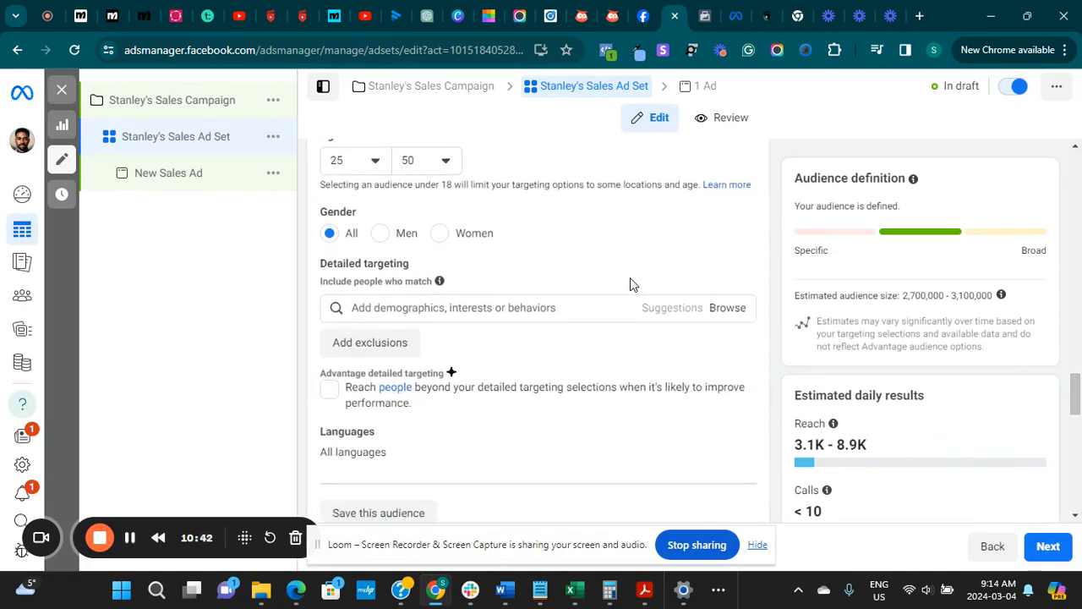
pyautogui.click(526, 308)
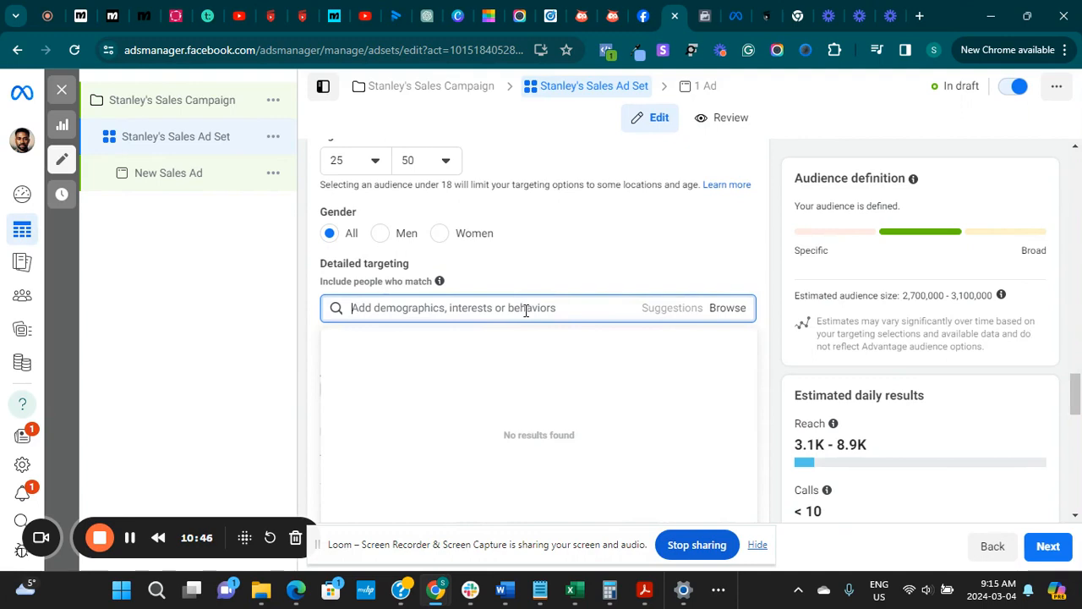
pyautogui.write('finance')
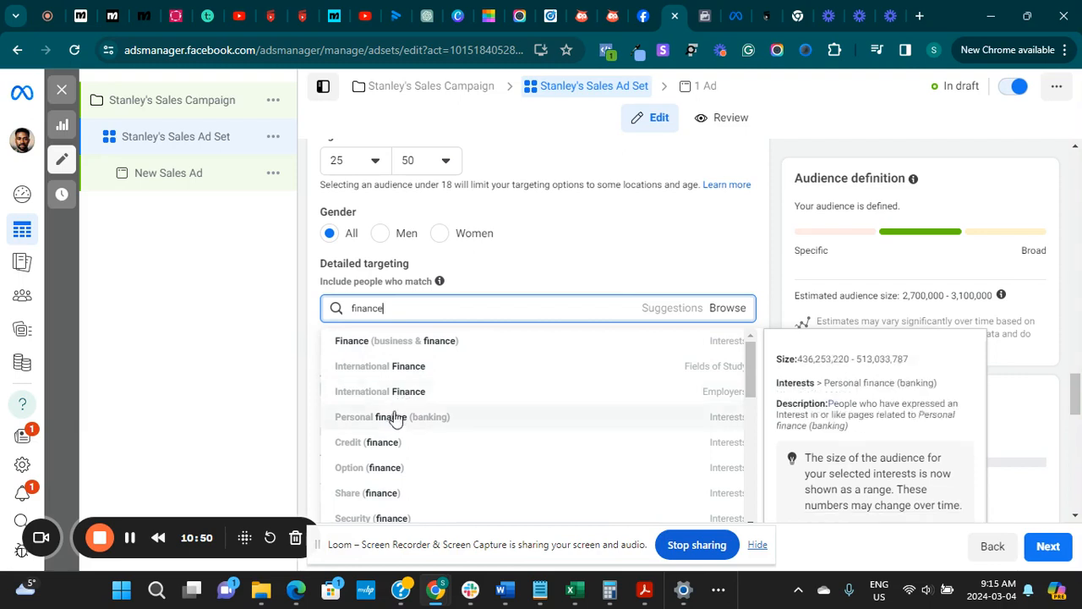
pyautogui.click(394, 417)
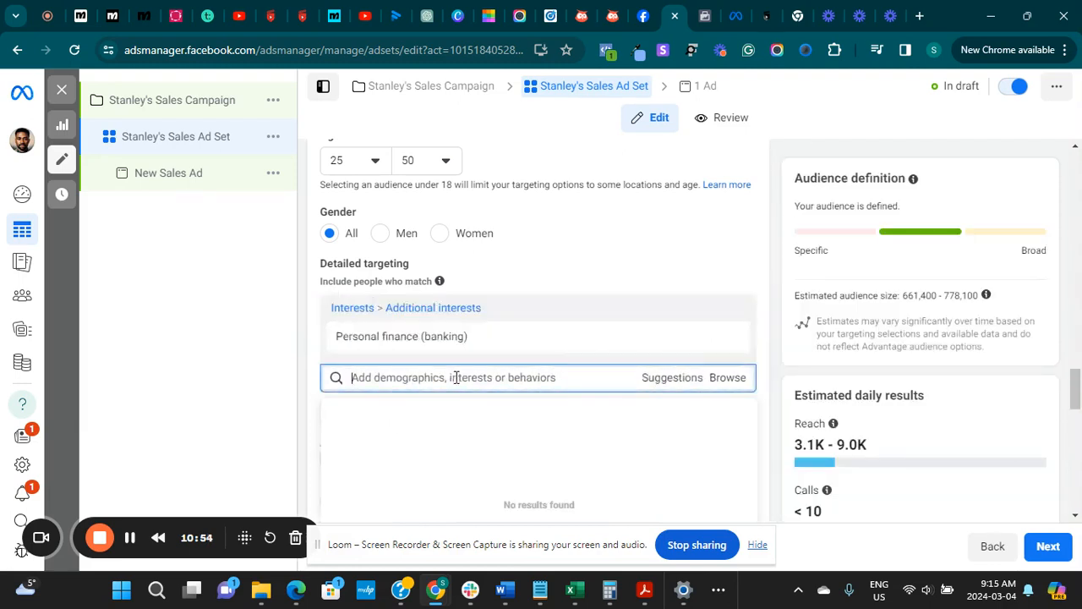
# Search for "business" and "entr" to include the Business (business & finance) and Entrepreneurship (business & finance) interests
pyautogui.write('business')
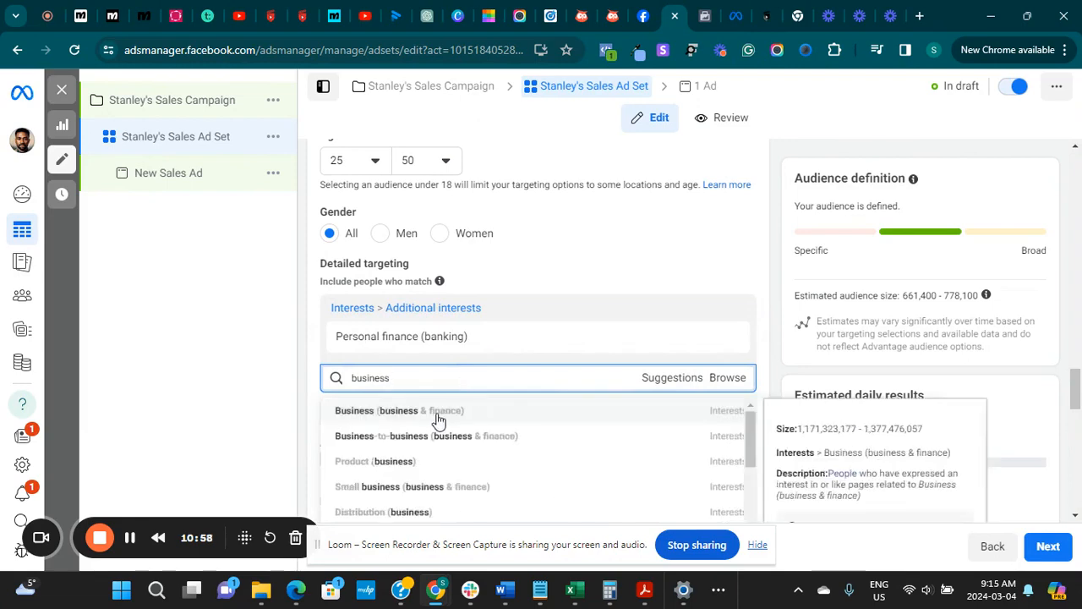
pyautogui.click(437, 415)
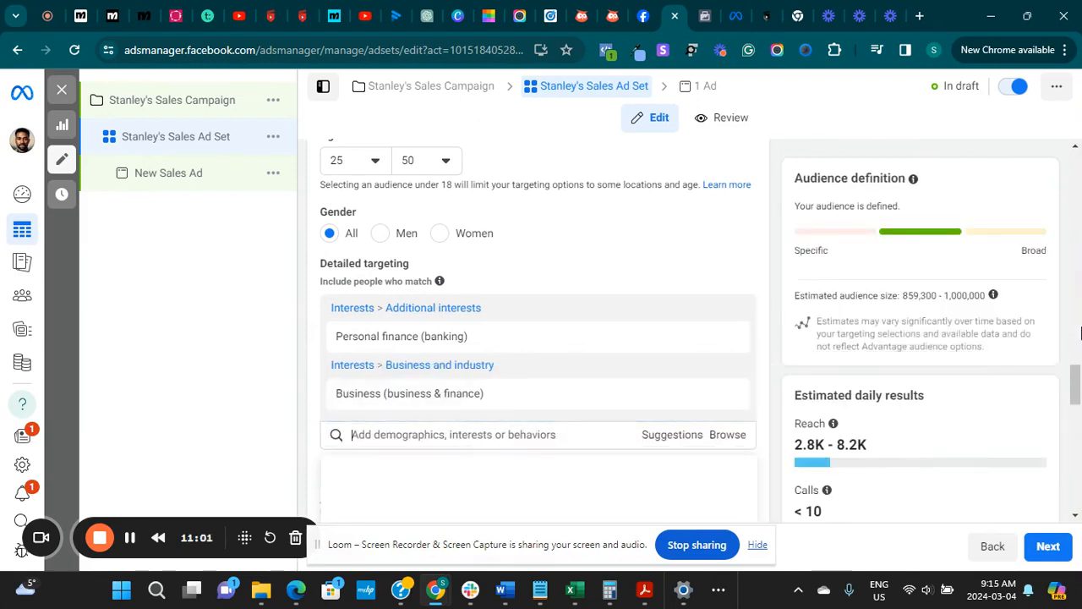
pyautogui.scroll(-2, 565, 350)
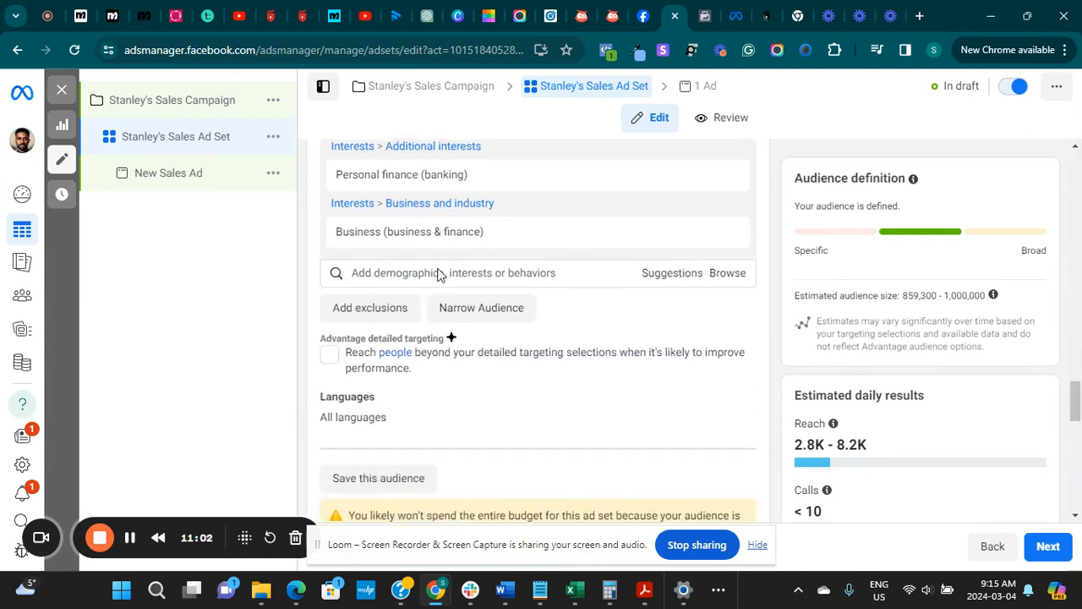
pyautogui.click(438, 273)
pyautogui.write('entr')
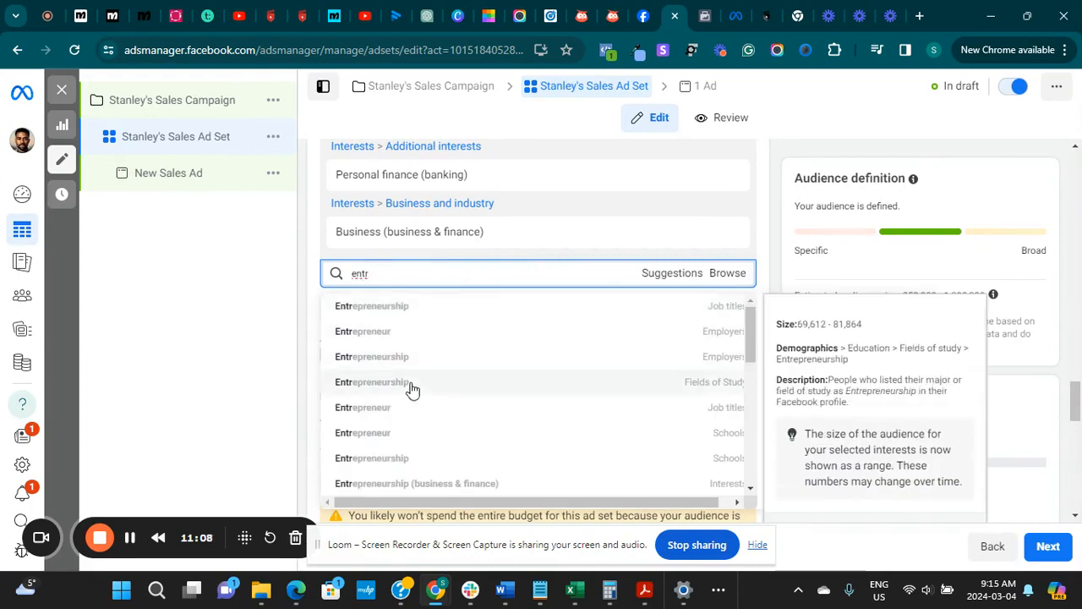
pyautogui.click(388, 484)
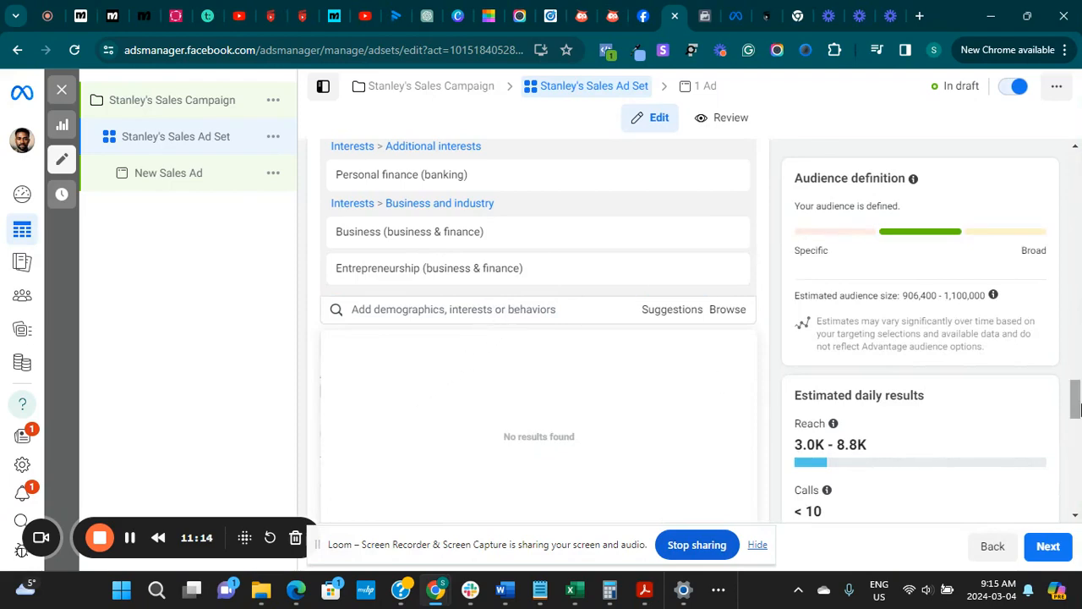
# Proceed to the ad level and prefix the ad name "New Sales Ad" with the advertiser's first name in possessive form
pyautogui.moveTo(1075, 409); pyautogui.dragTo(1057, 530)
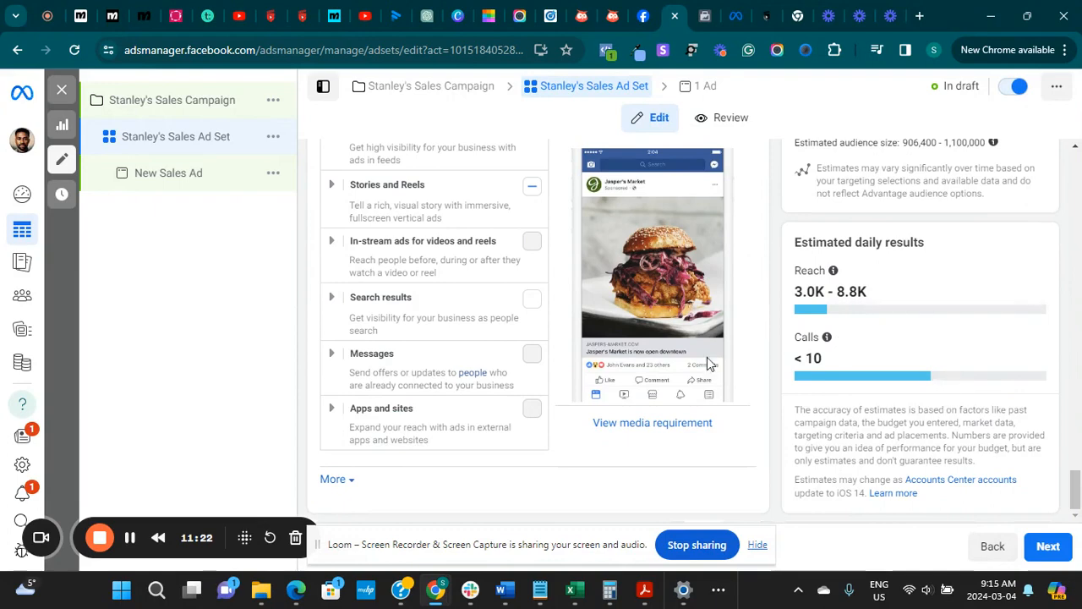
pyautogui.click(1043, 548)
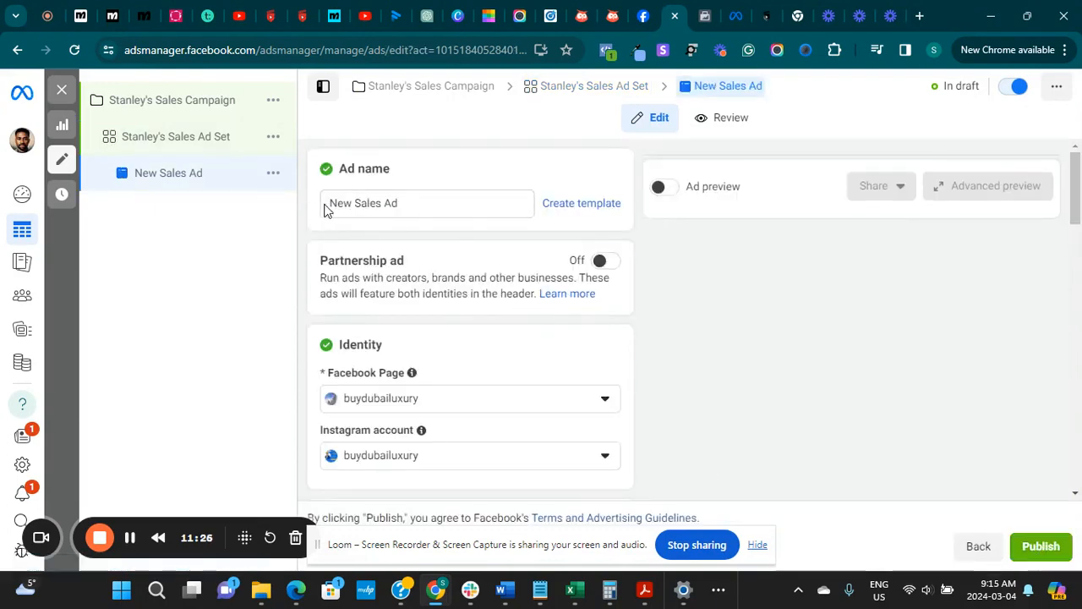
pyautogui.click(332, 202)
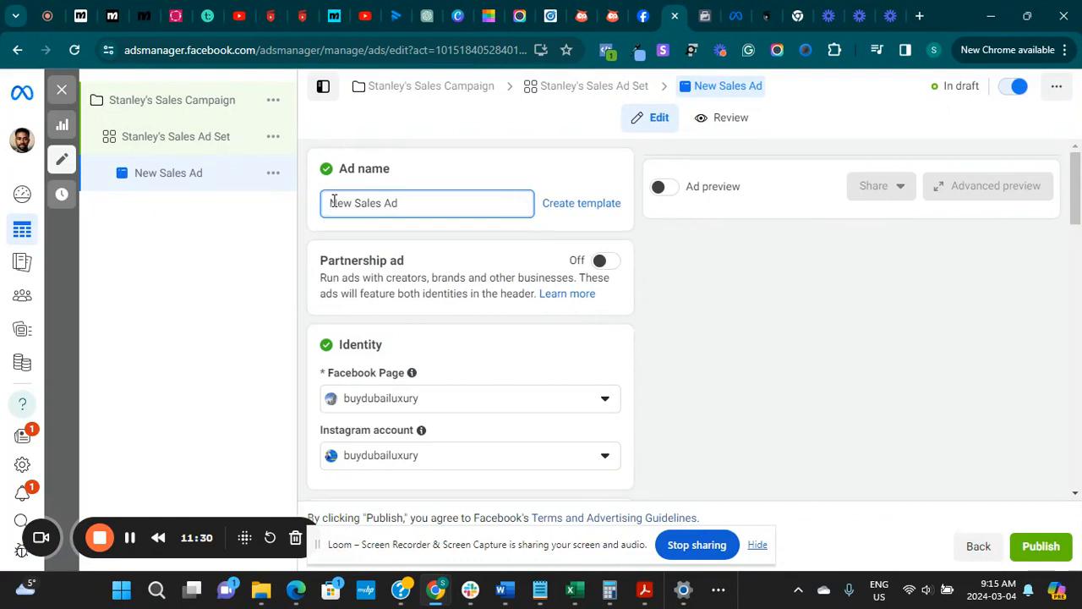
pyautogui.write('Stan')
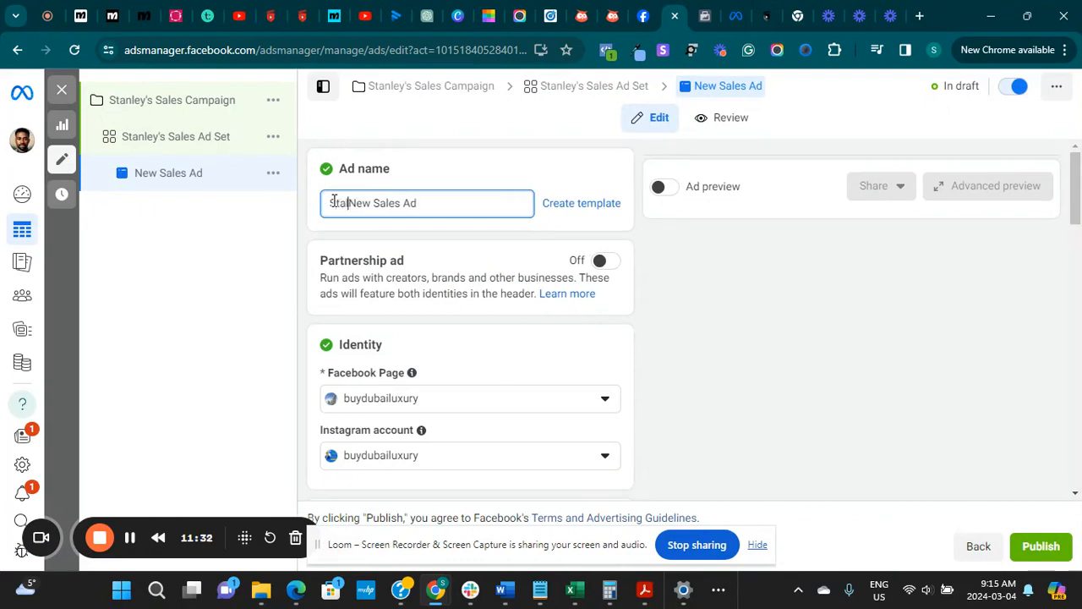
pyautogui.write('l')
pyautogui.press('BackSpace')
pyautogui.write("nley's")
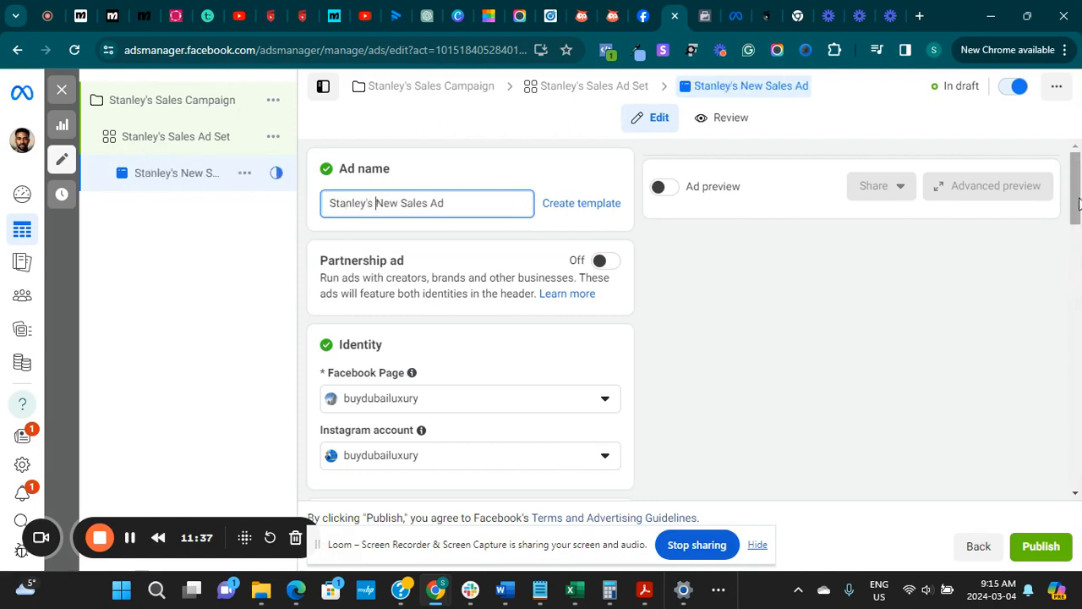
# Add the 2048 × 1366 laptop-and-mug account image as the ad creative's media, with enhancements allowed
pyautogui.moveTo(1078, 203); pyautogui.dragTo(1052, 321)
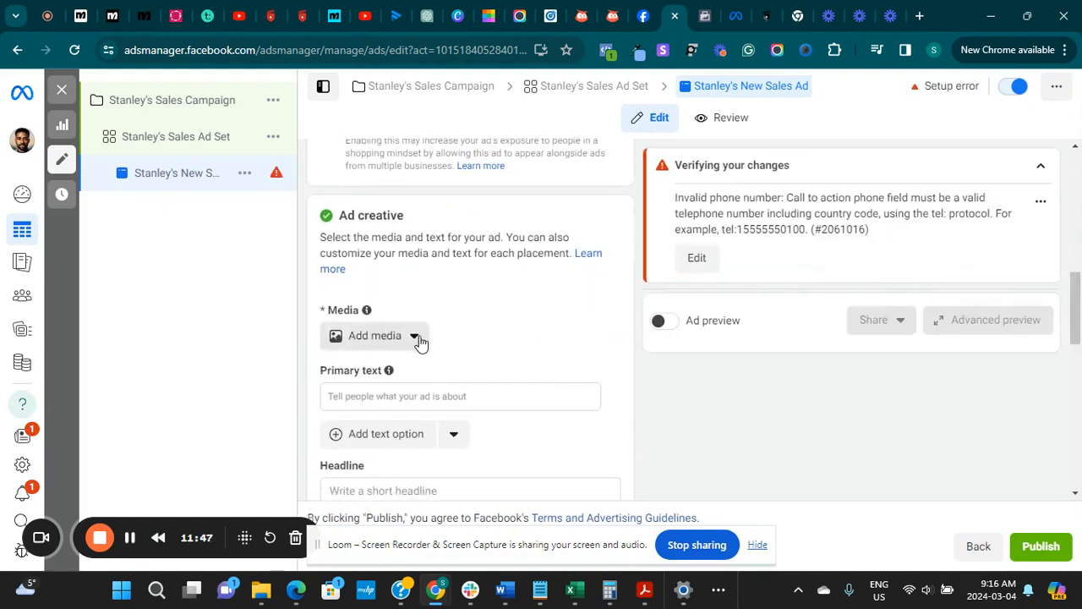
pyautogui.click(374, 338)
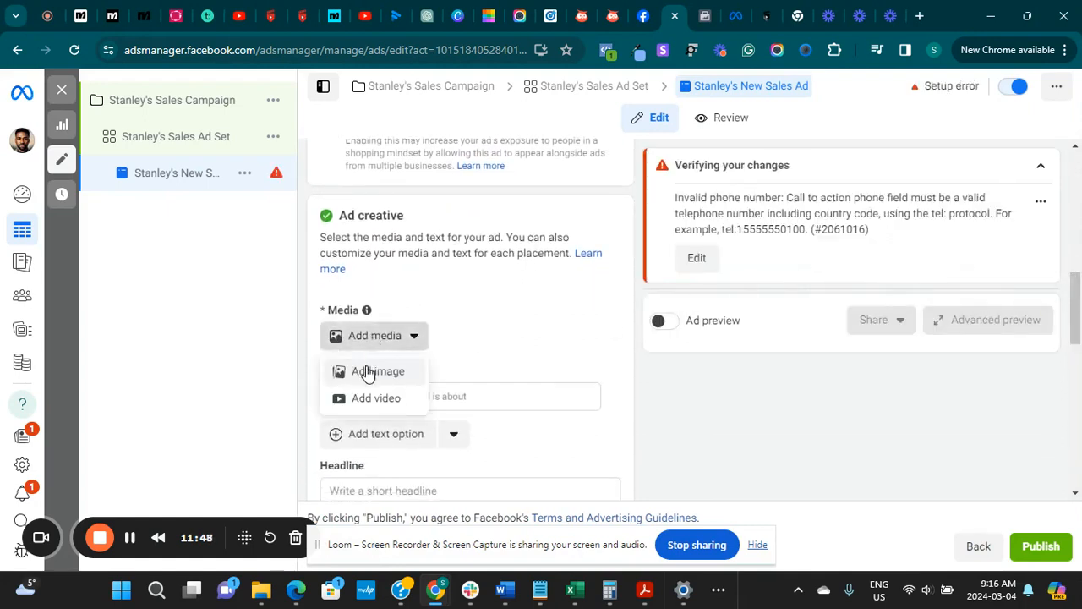
pyautogui.click(368, 372)
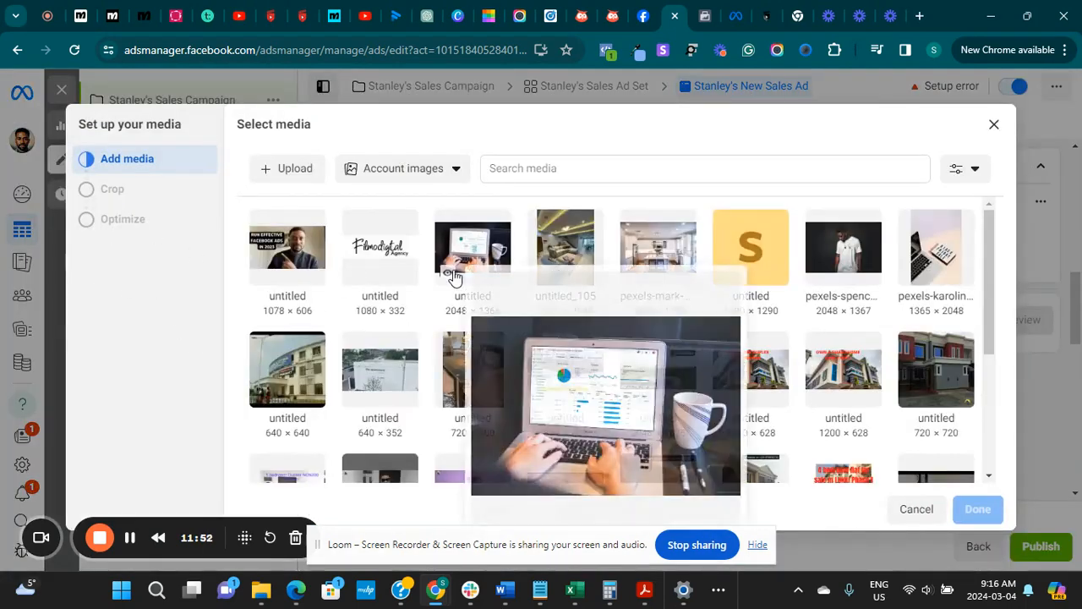
pyautogui.click(454, 279)
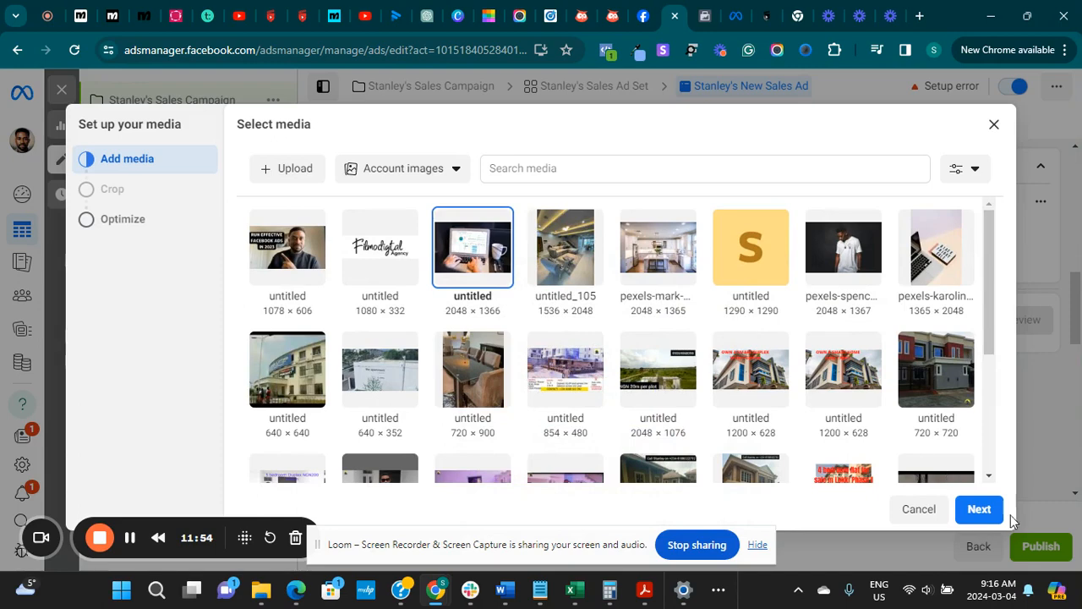
pyautogui.click(979, 511)
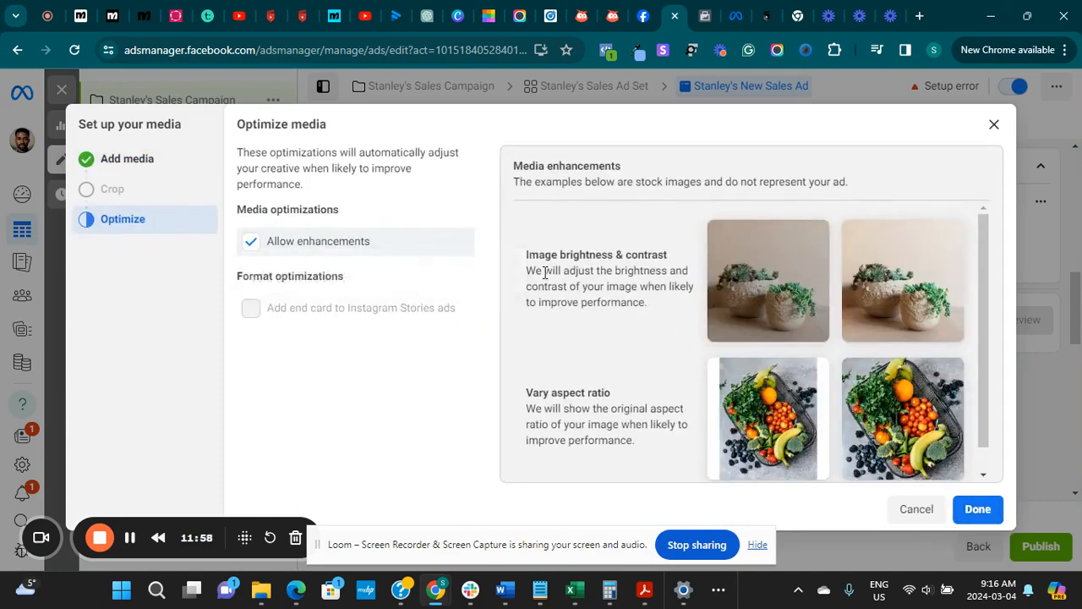
pyautogui.click(977, 513)
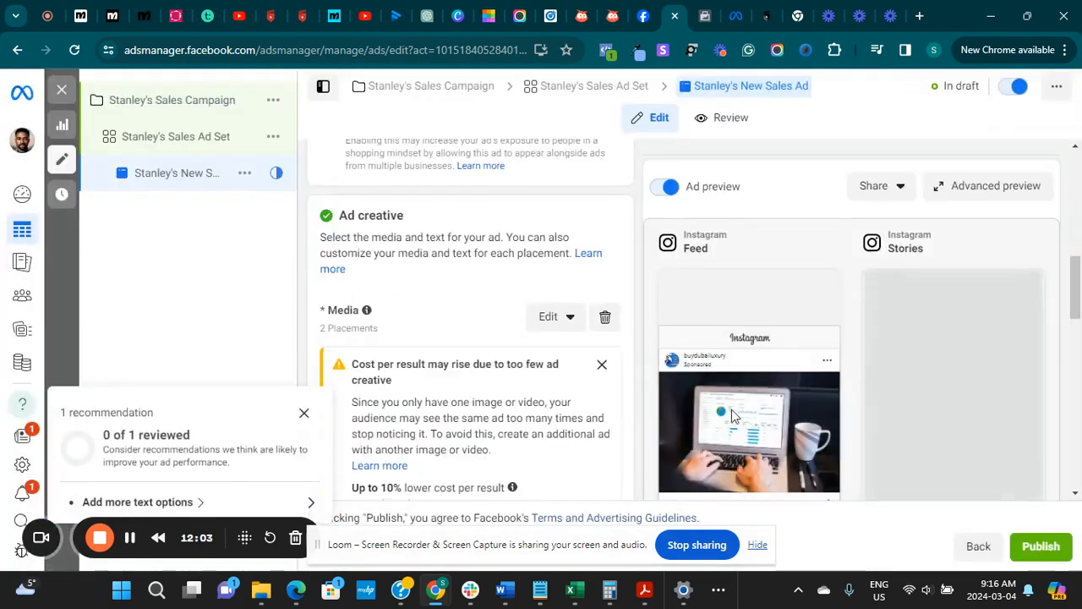
# Dismiss the recommendation pop-up and write the primary text "Get higher RoI on your investment"
pyautogui.moveTo(1079, 302); pyautogui.dragTo(1072, 337)
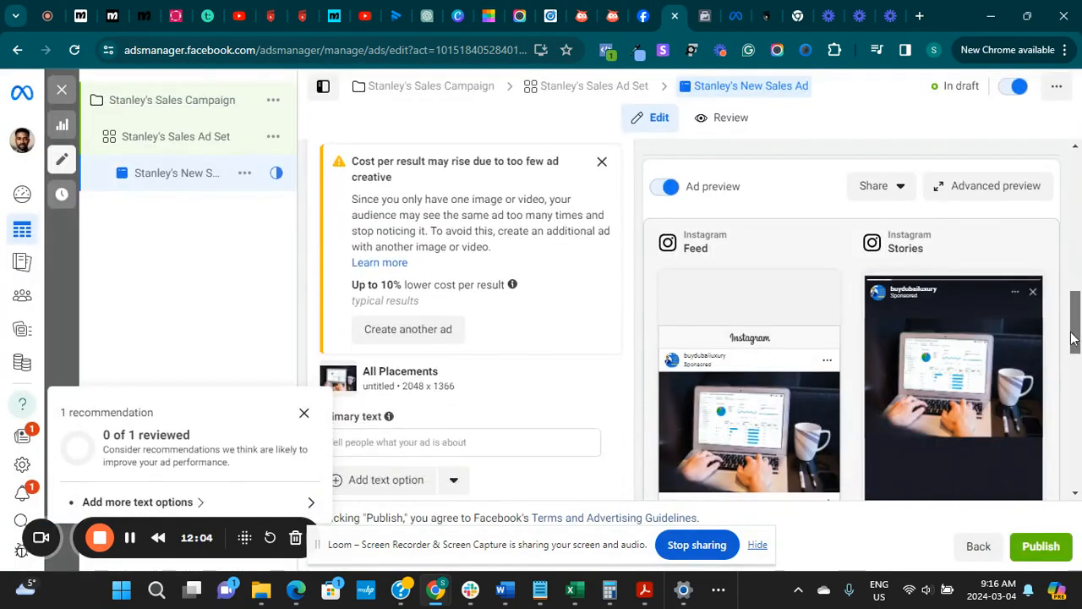
pyautogui.click(303, 413)
pyautogui.click(403, 443)
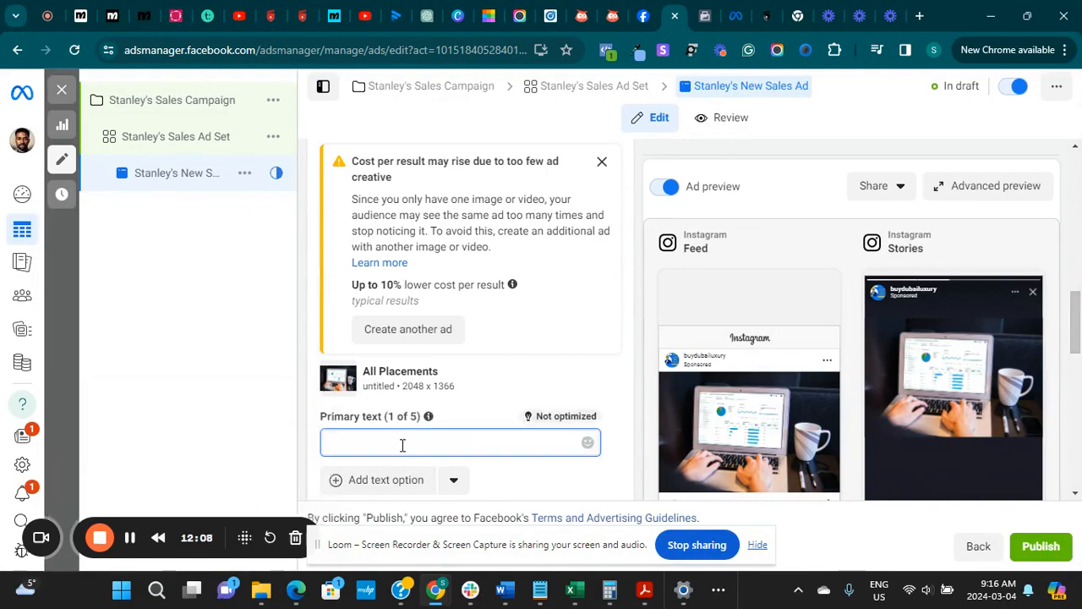
pyautogui.write('Ge')
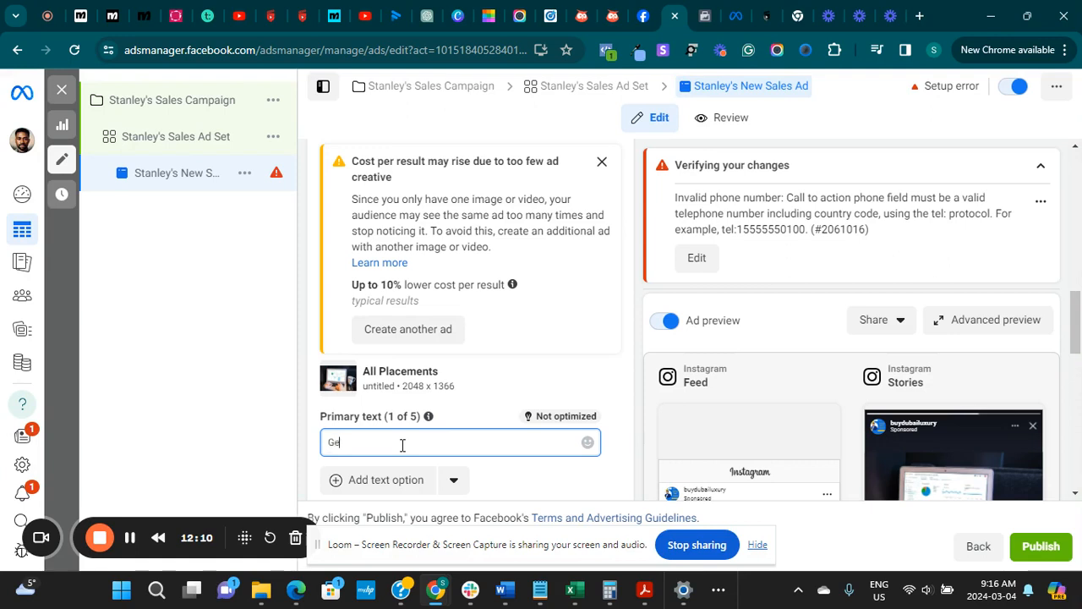
pyautogui.write('t he')
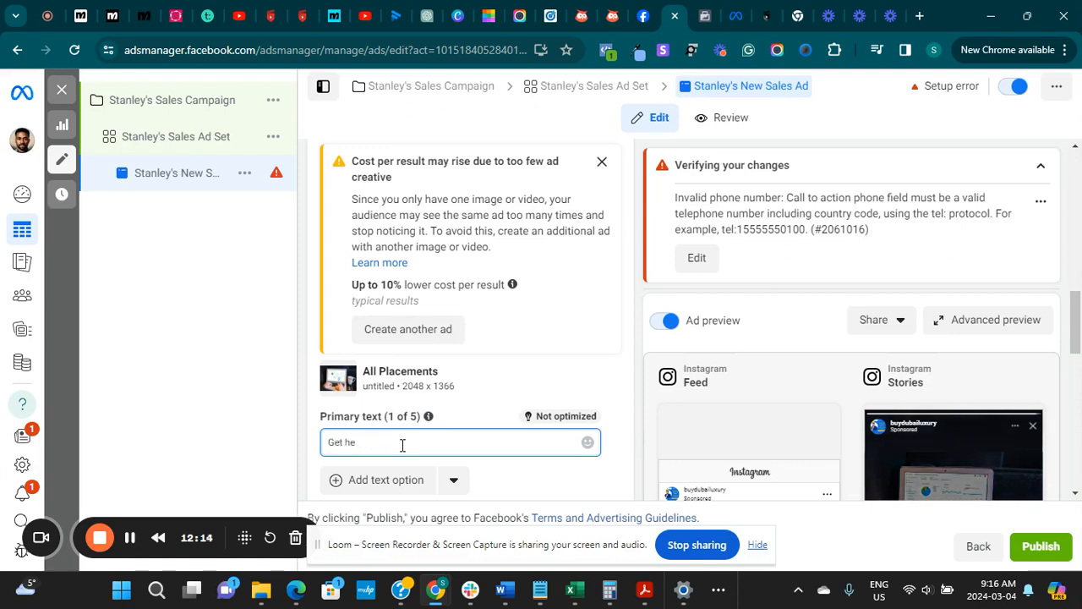
pyautogui.write('igher igher')
pyautogui.press('BackSpace')
pyautogui.press('BackSpace')
pyautogui.press('BackSpace')
pyautogui.press('BackSpace')
pyautogui.press('BackSpace')
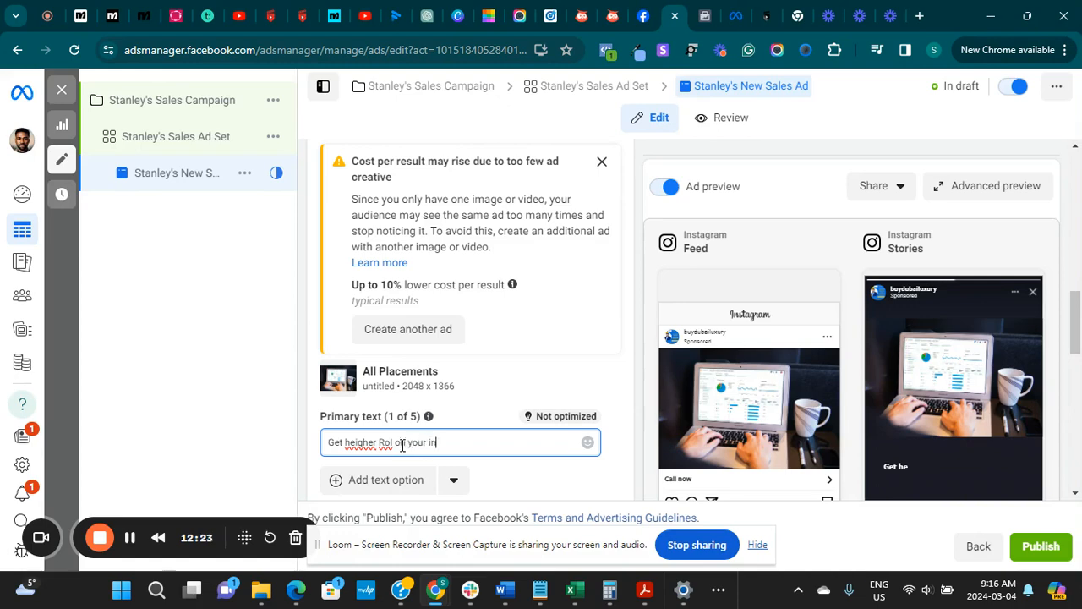
pyautogui.write('vestment')
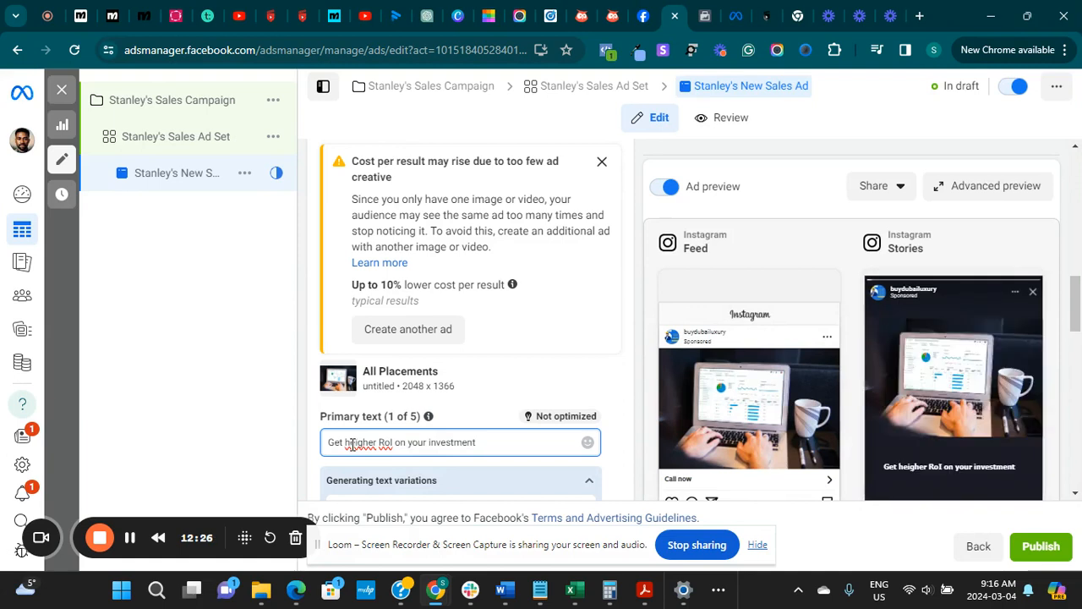
pyautogui.click(353, 443)
pyautogui.press('BackSpace')
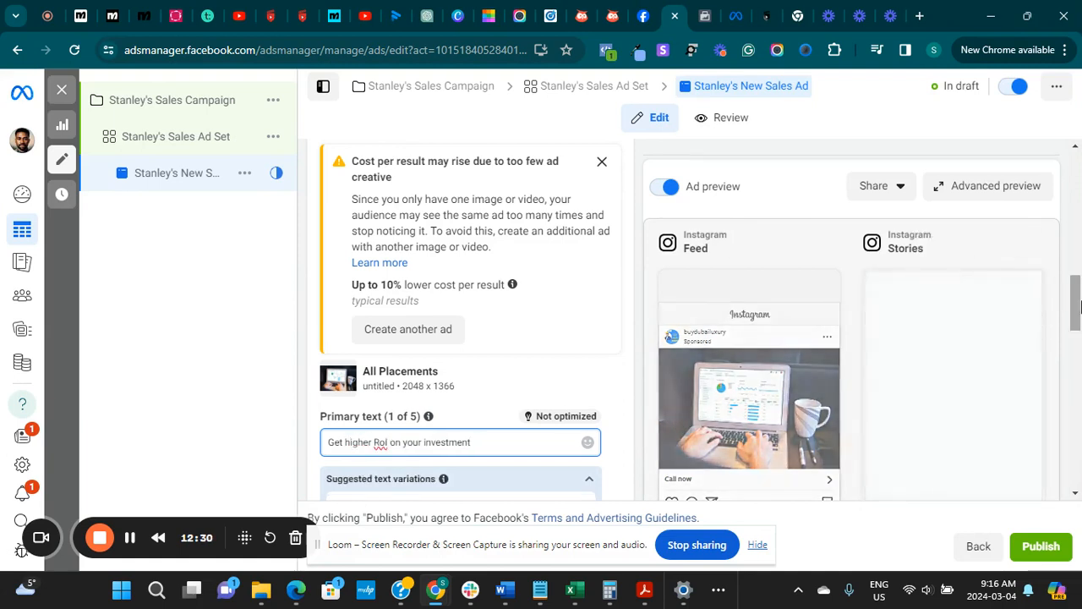
# Dismiss the cost-per-result warning and add the suggested primary text variation "Maximize your returns with our expert guidance"
pyautogui.moveTo(1078, 304); pyautogui.dragTo(1079, 290)
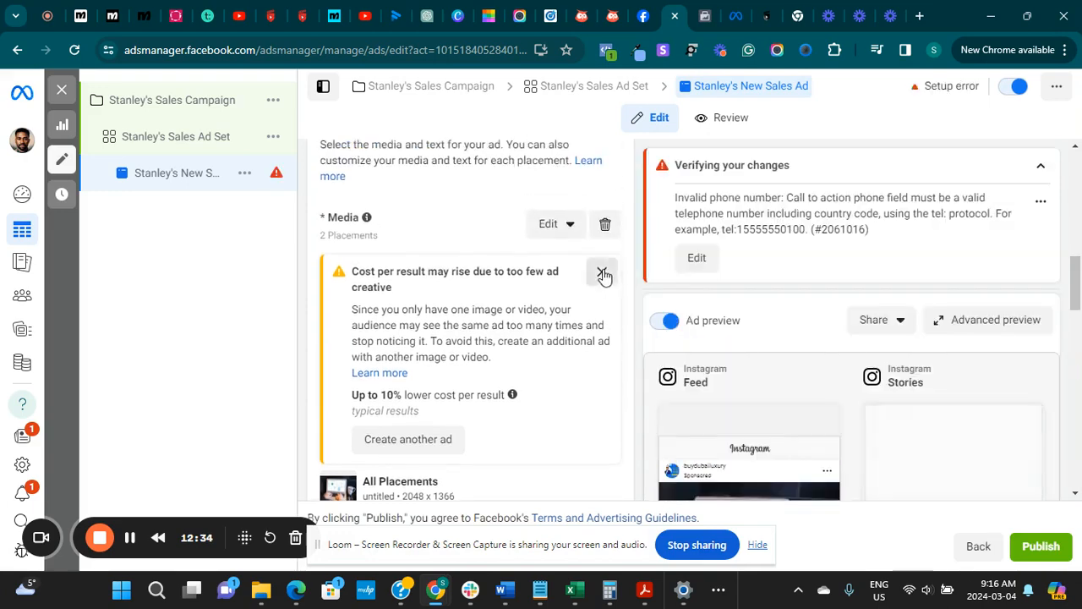
pyautogui.click(602, 273)
pyautogui.moveTo(1077, 295); pyautogui.dragTo(1076, 326)
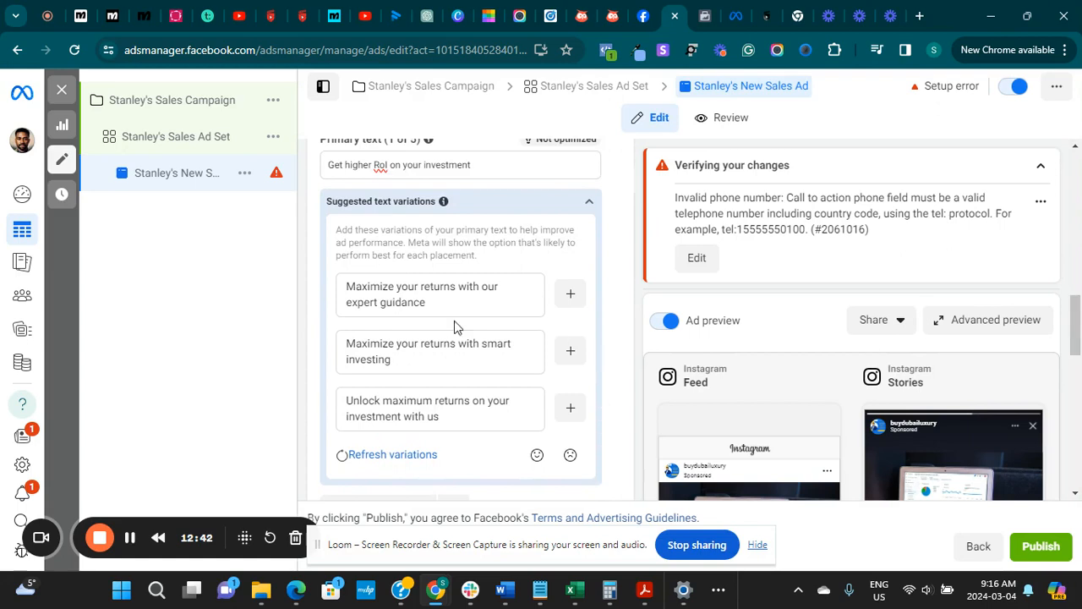
pyautogui.click(569, 296)
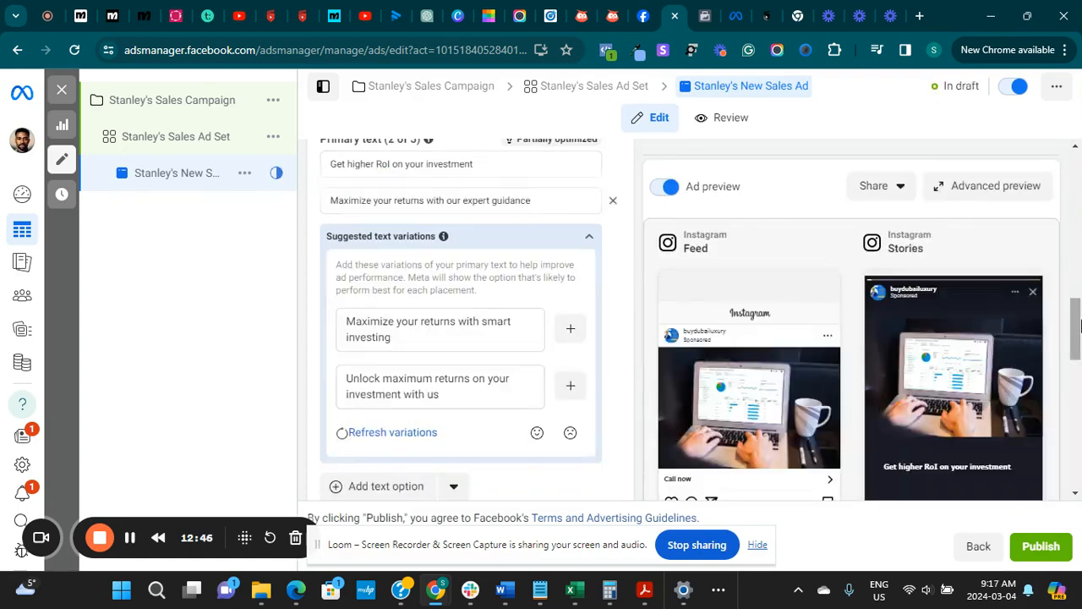
# Add the suggested headlines "Invest for Higher RoI" and "Boost ROI with Investment Strategies"
pyautogui.moveTo(1076, 325); pyautogui.dragTo(1076, 354)
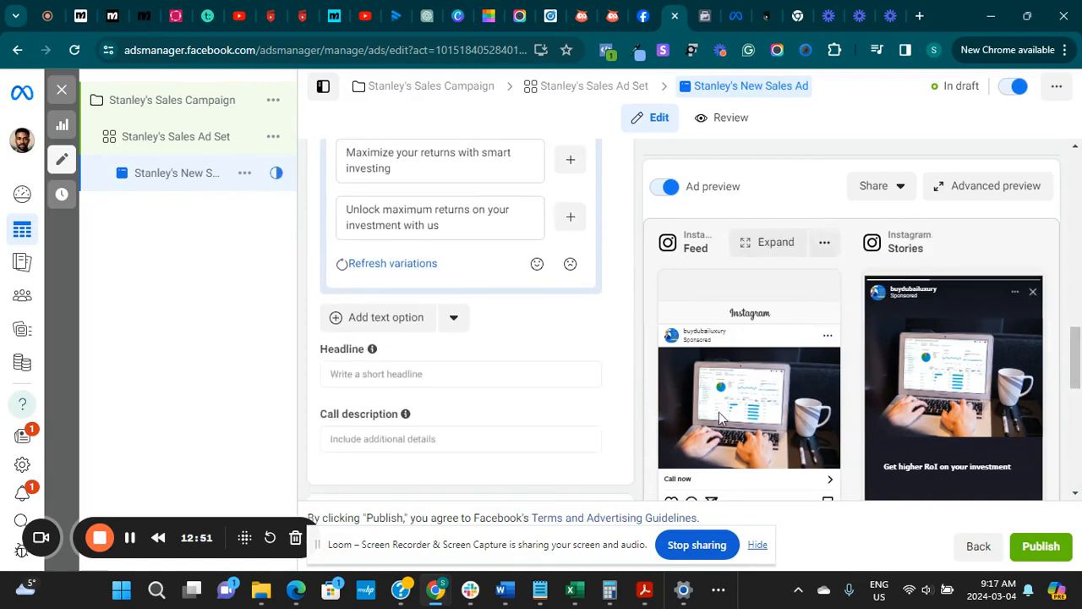
pyautogui.click(413, 376)
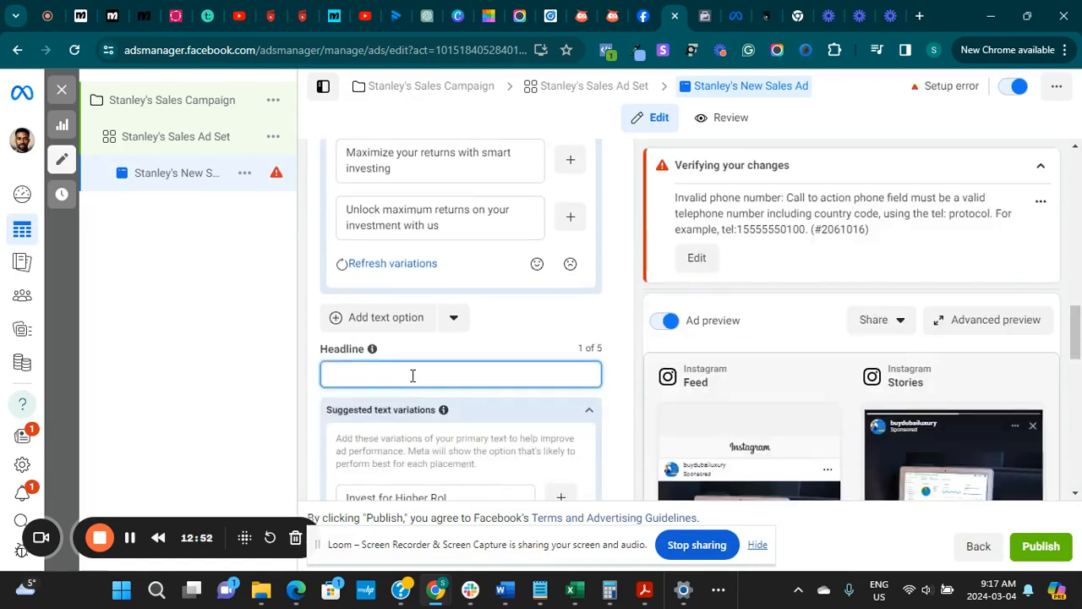
pyautogui.scroll(-2, 422, 377)
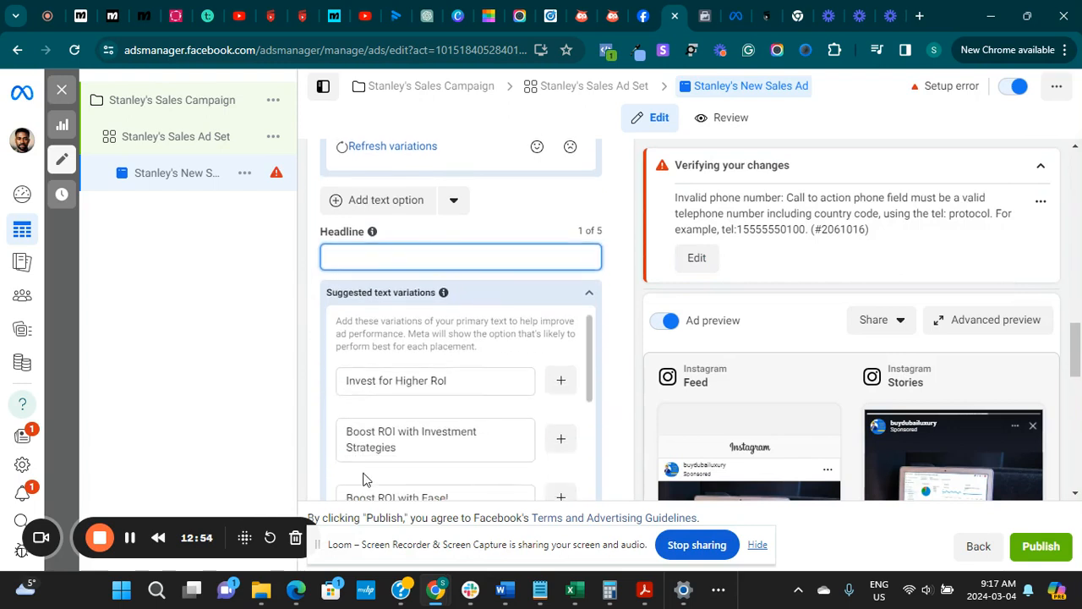
pyautogui.click(559, 383)
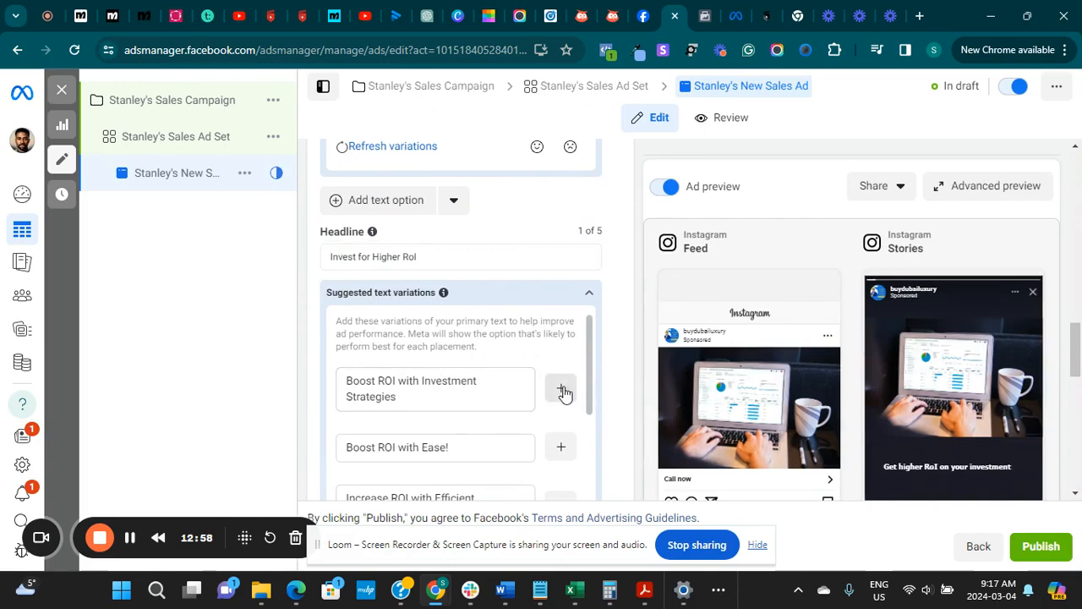
pyautogui.click(562, 389)
# Set the country code of the destination's call phone number to +234 (Nigeria)
pyautogui.scroll(-3, 565, 393)
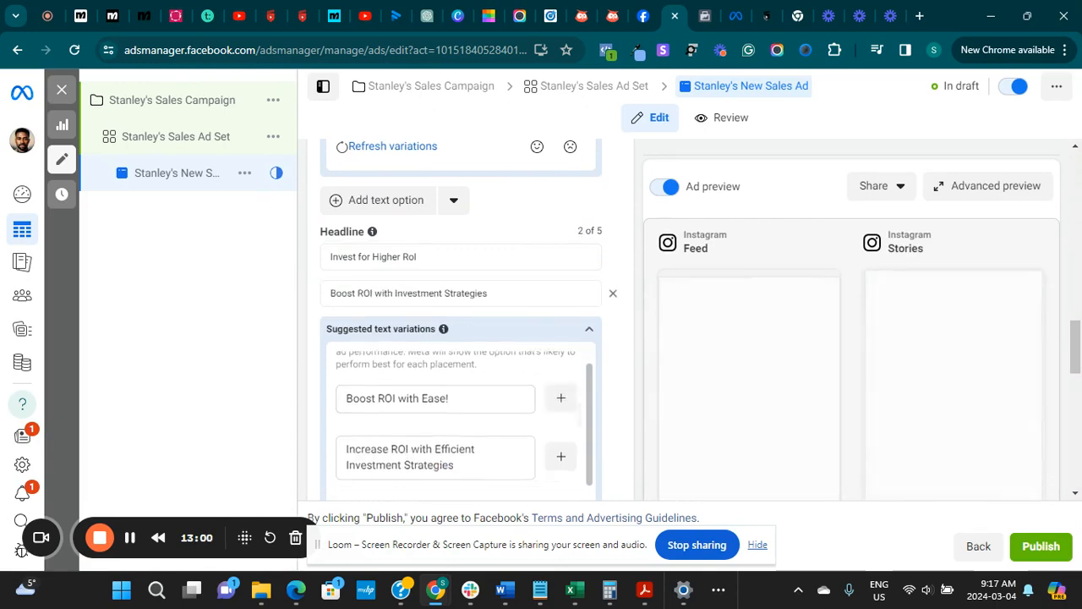
pyautogui.scroll(-5, 470, 338)
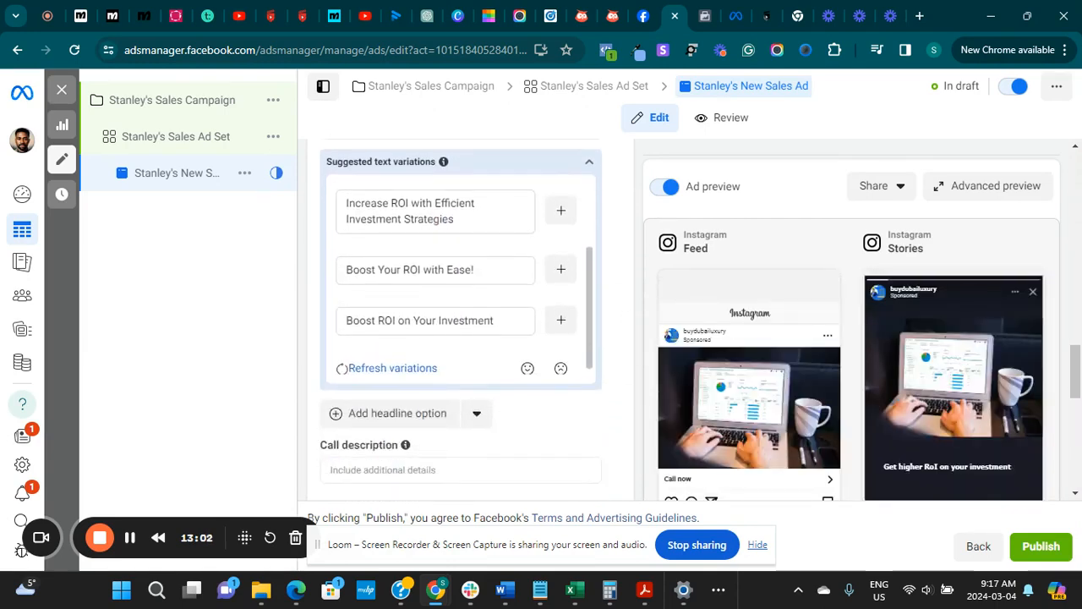
pyautogui.scroll(-3, 470, 338)
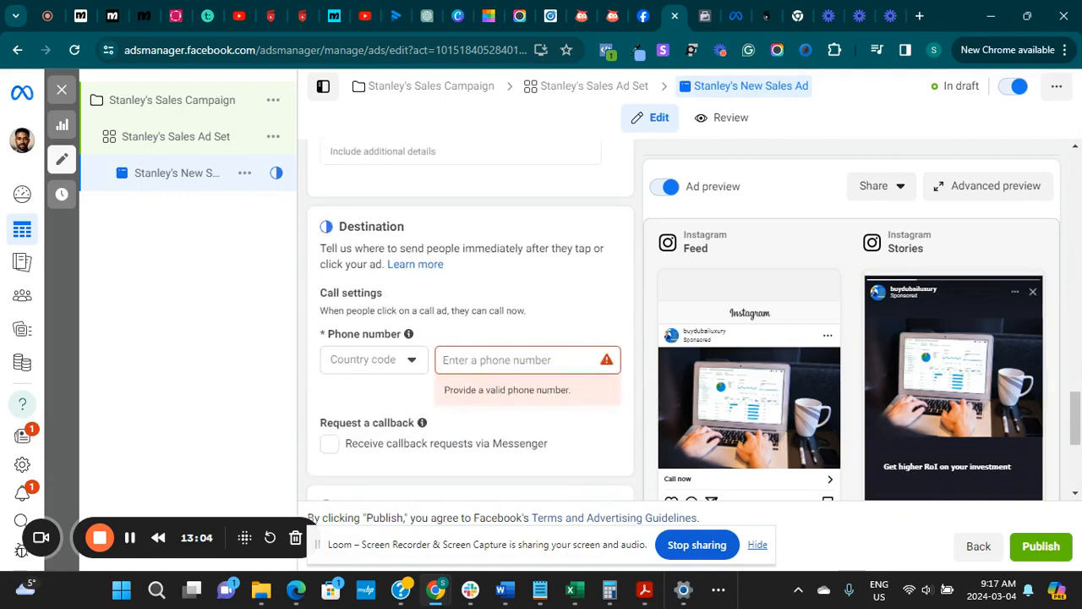
pyautogui.click(372, 360)
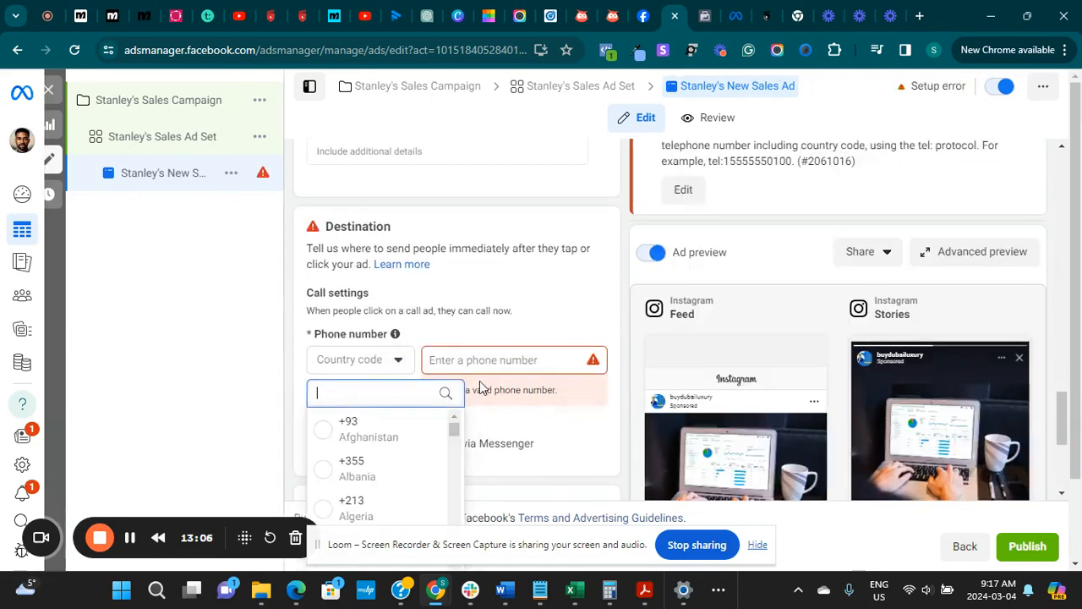
pyautogui.write('+23')
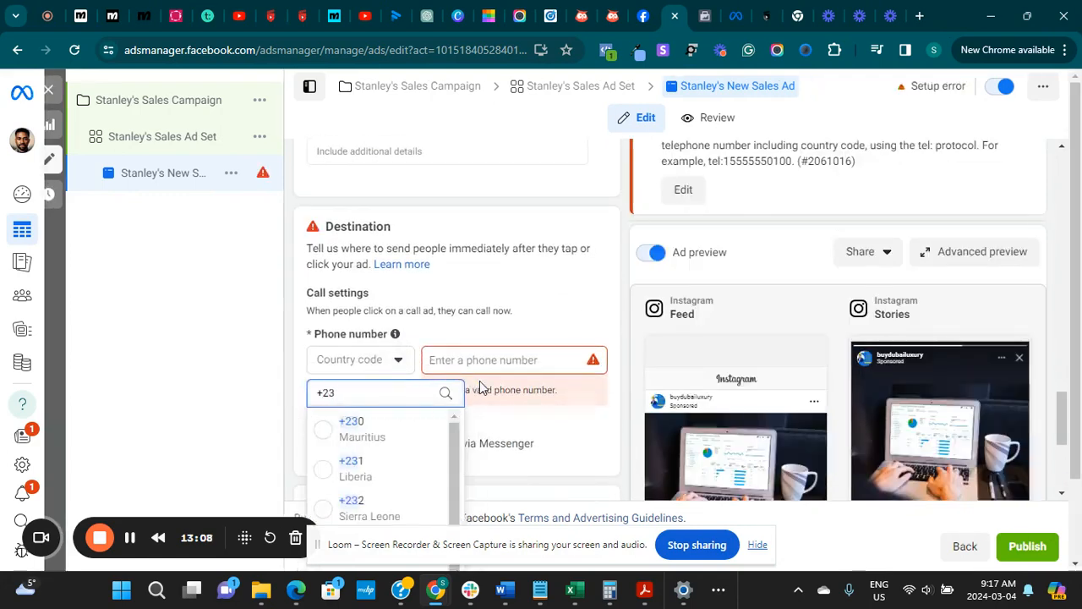
pyautogui.write('4')
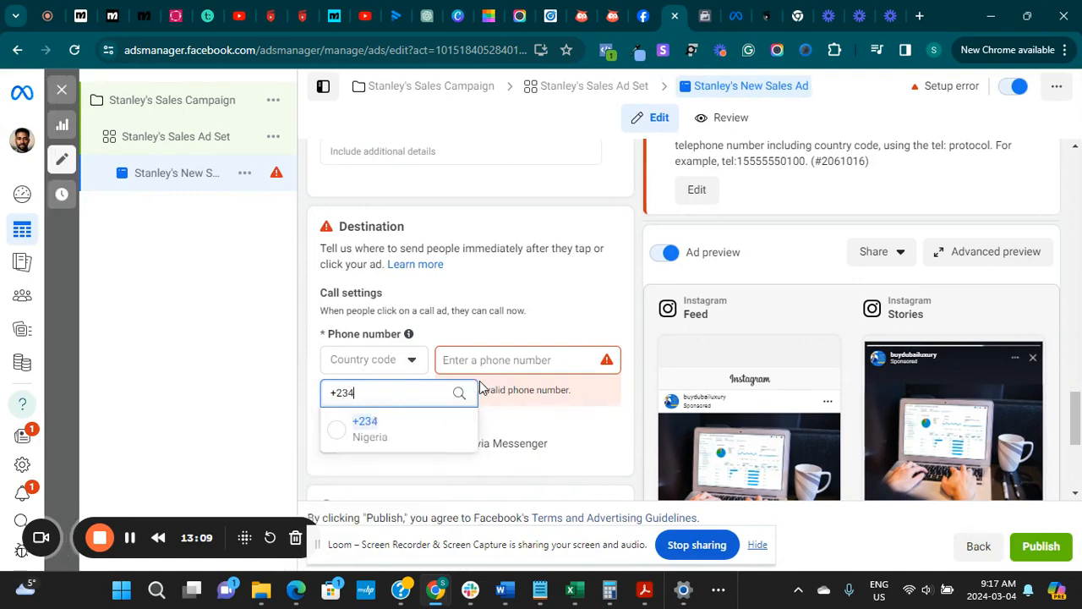
pyautogui.click(340, 433)
# Enter the business's phone number as the call destination, correcting its final digits
pyautogui.click(482, 364)
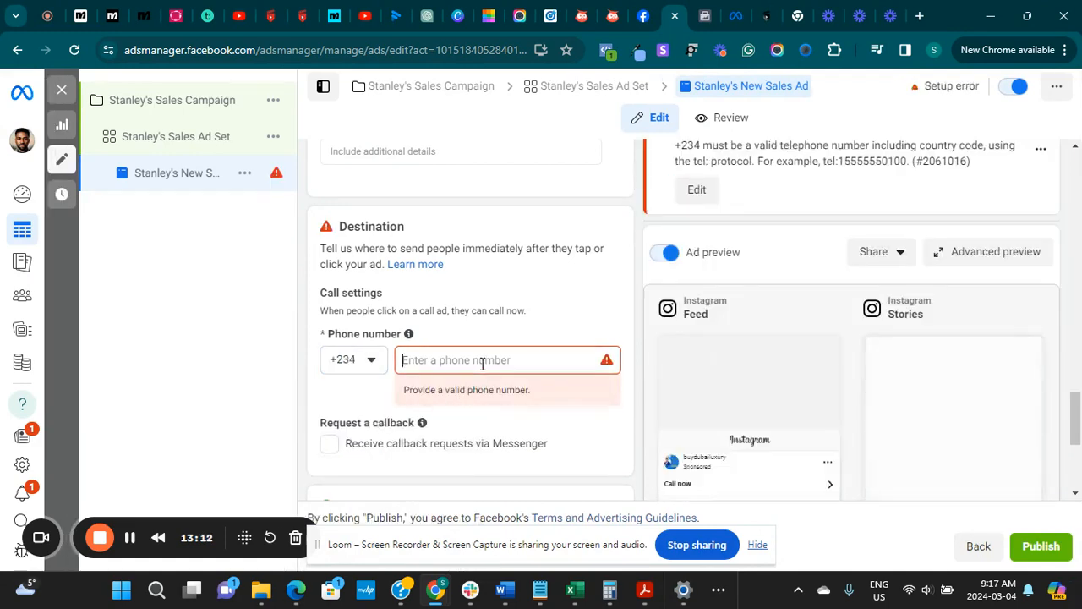
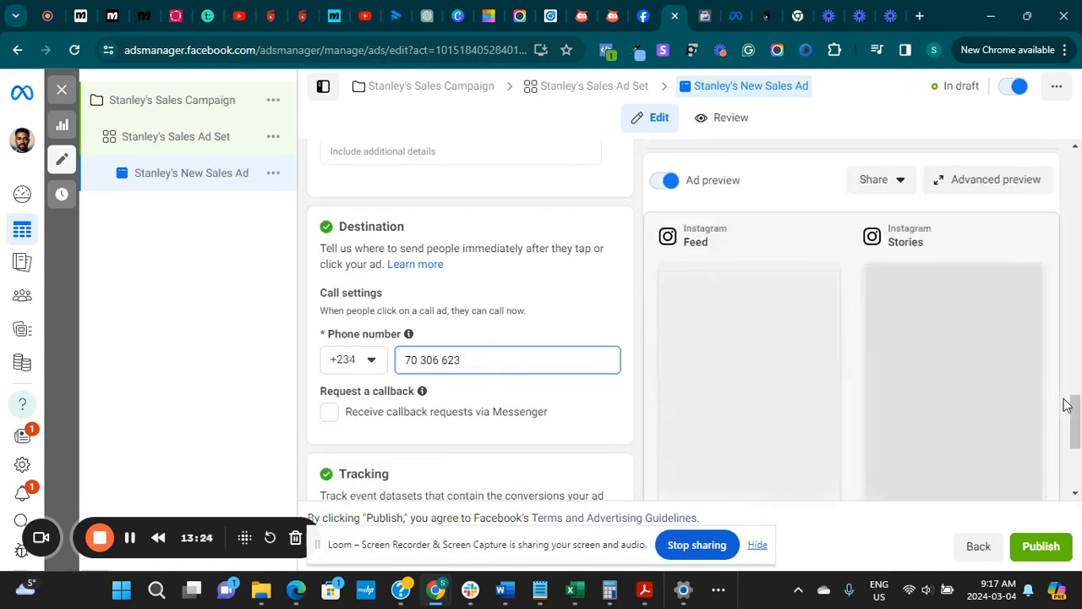
# Review the ad's text variations and examine its Instagram Feed placement in the advanced preview, then close the preview
pyautogui.moveTo(1077, 413); pyautogui.dragTo(1055, 423)
pyautogui.scroll(10, 1053, 402)
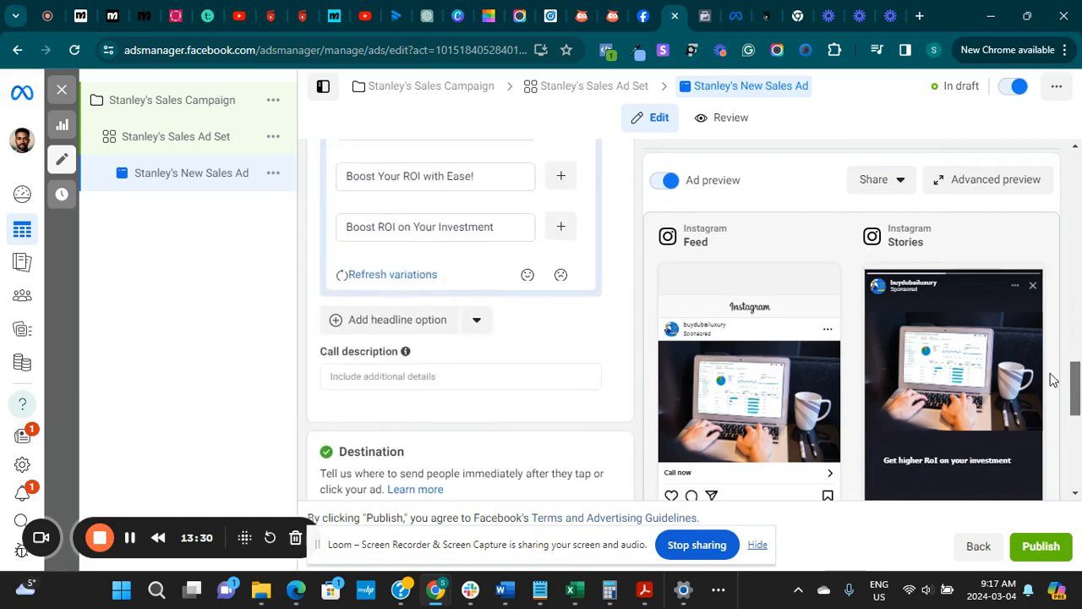
pyautogui.scroll(1, 1035, 294)
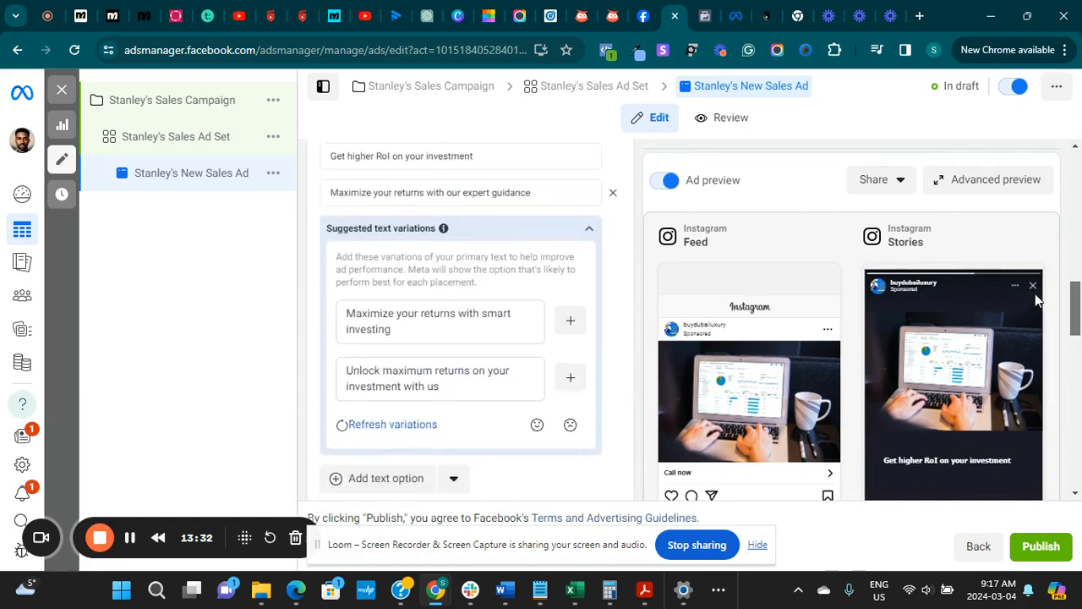
pyautogui.click(968, 182)
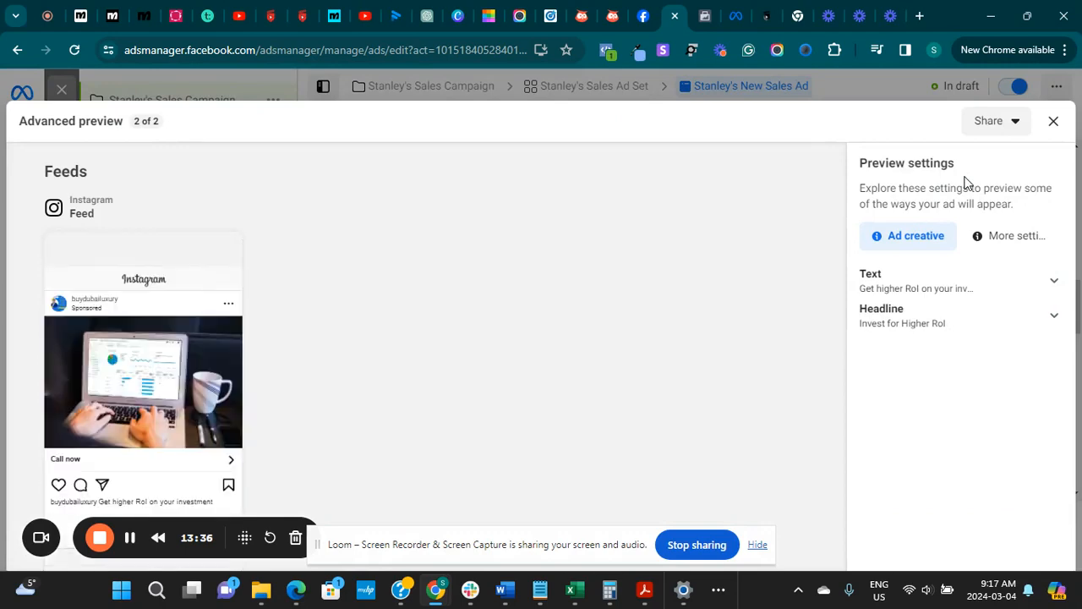
pyautogui.click(1053, 122)
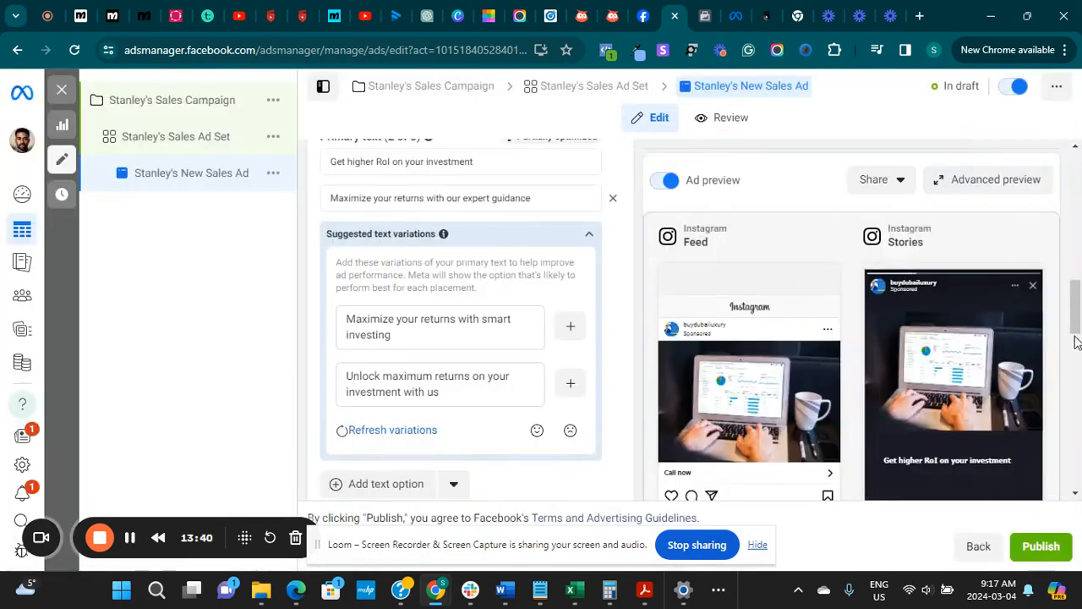
# Publish the sales campaign together with its ad set and new sales ad
pyautogui.moveTo(1076, 309); pyautogui.dragTo(1076, 463)
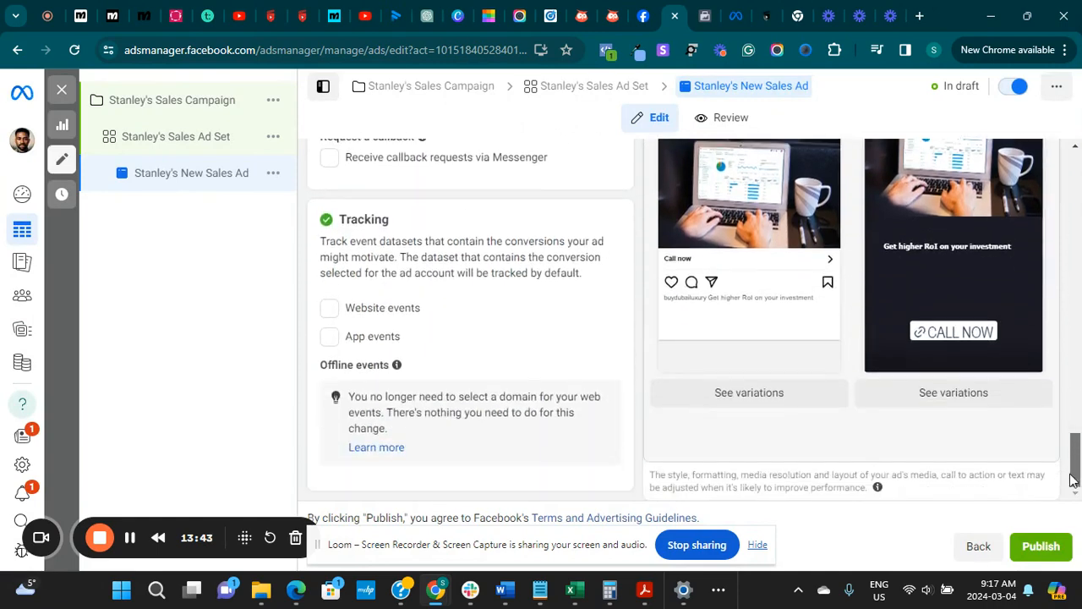
pyautogui.click(1047, 550)
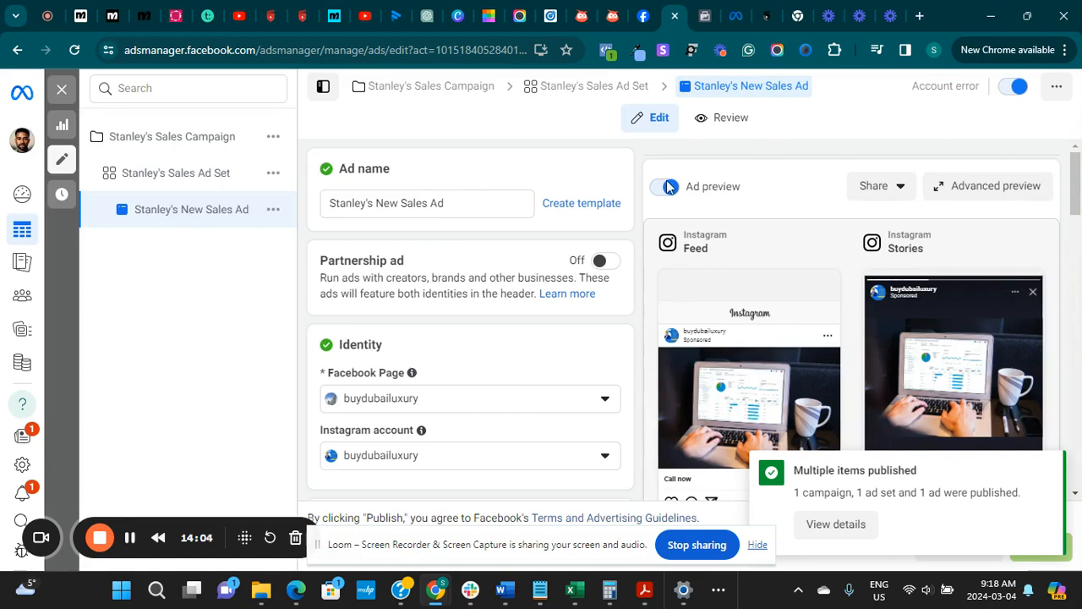
# Open the ad account's payment activity in Billing & payments and start adding funds to the prepaid balance
pyautogui.click(22, 363)
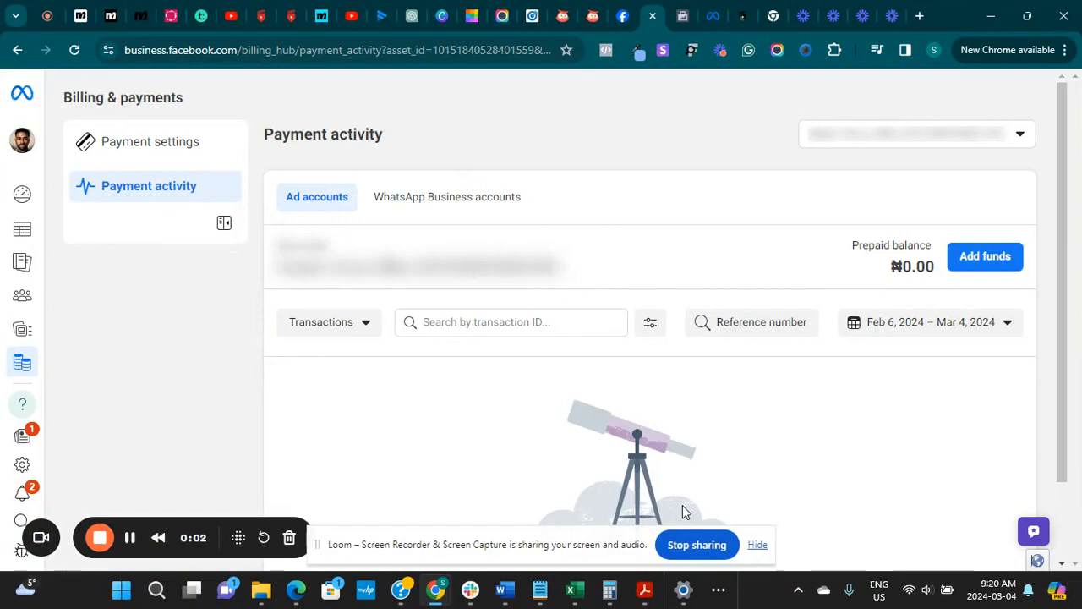
pyautogui.click(971, 264)
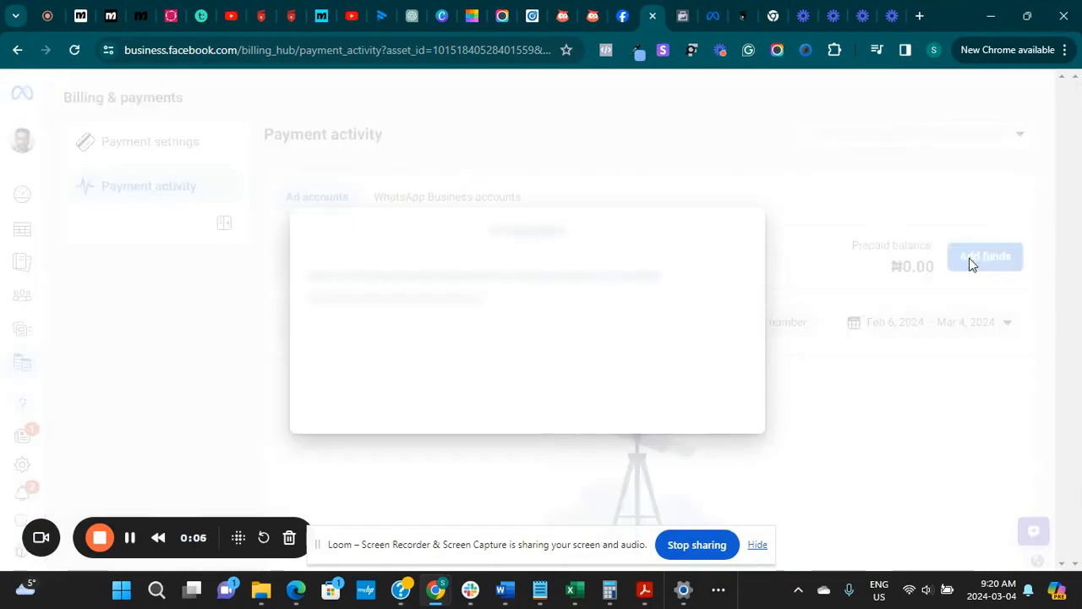